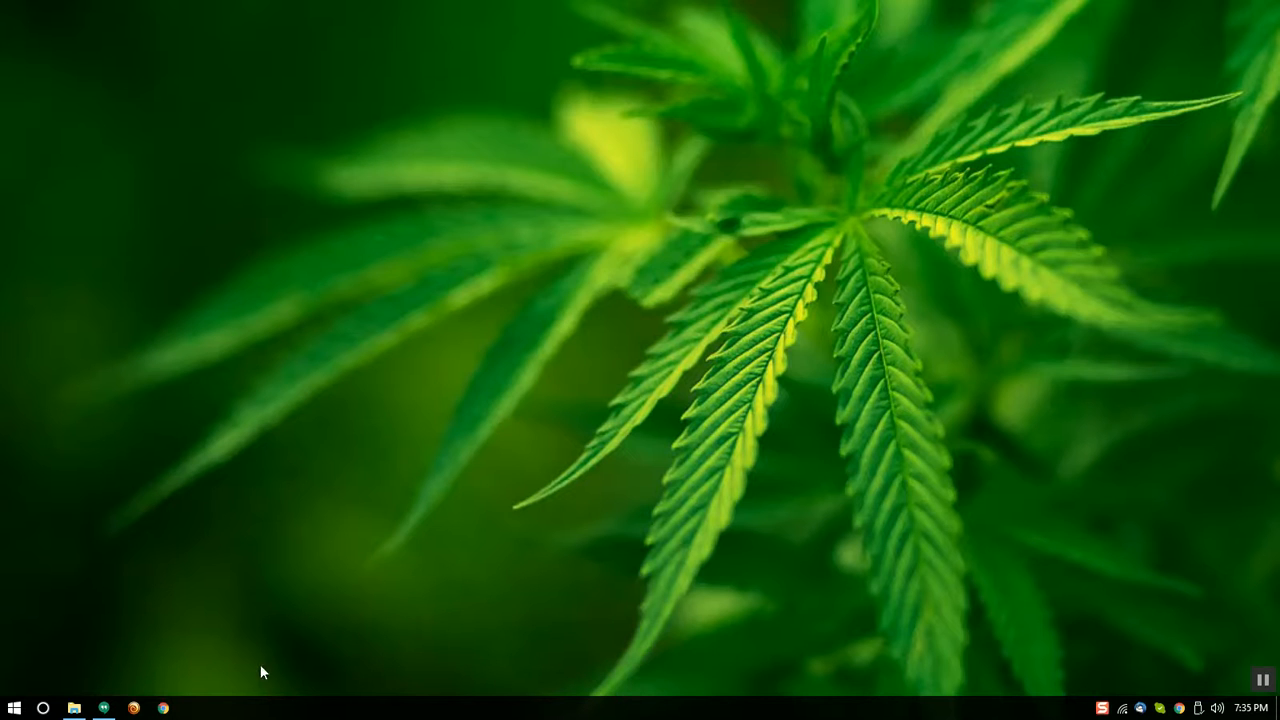
Launch Chrome and go to the 420files.org/wp-admin admin address
left_click(162, 708)
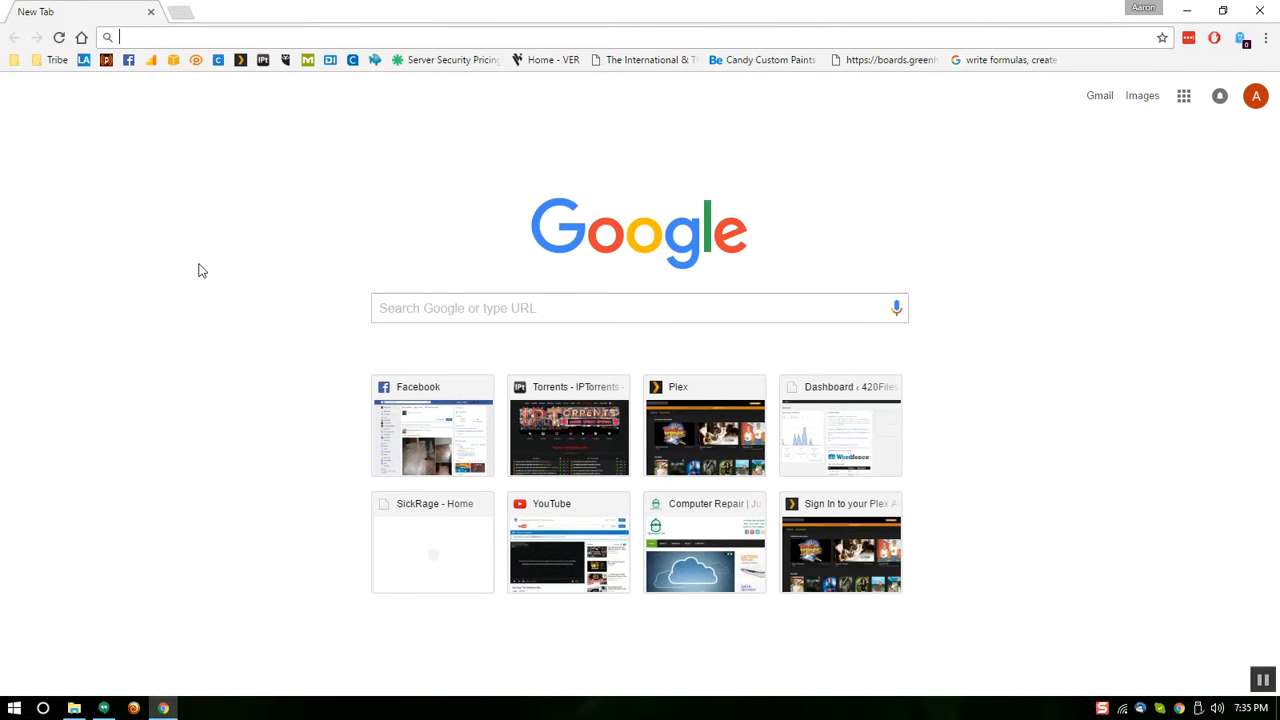
type("420files")
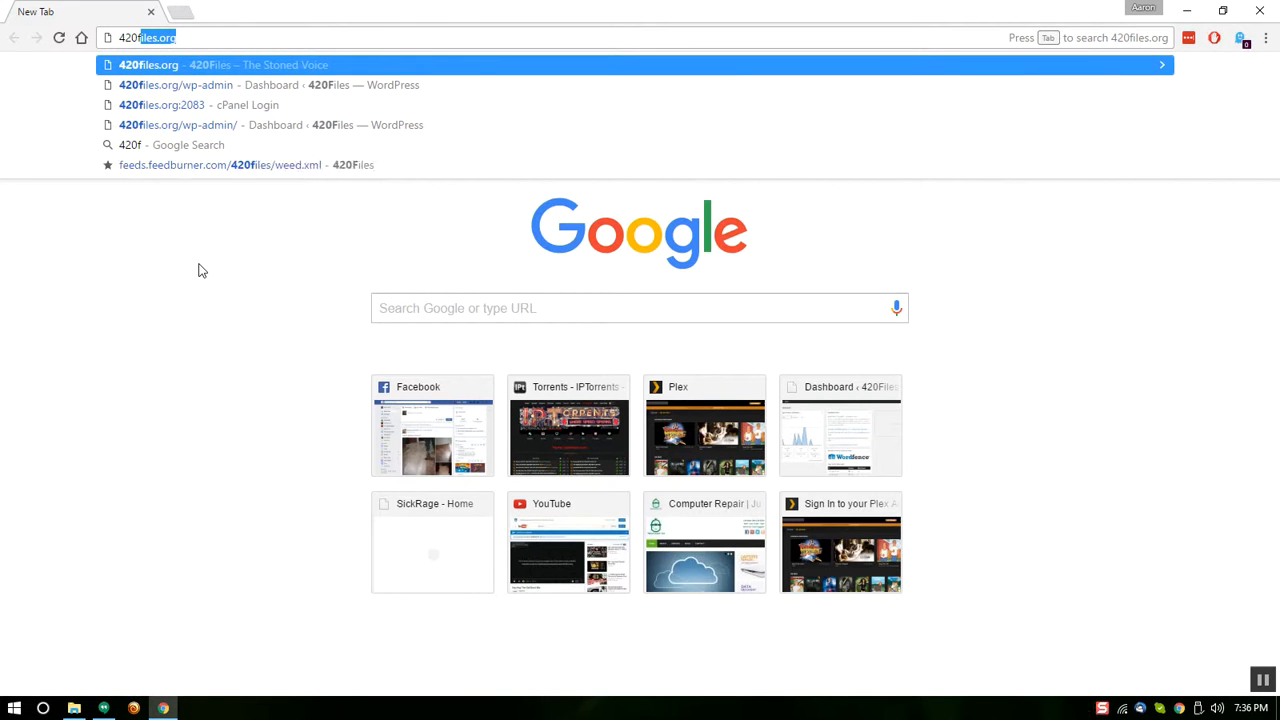
type(".org")
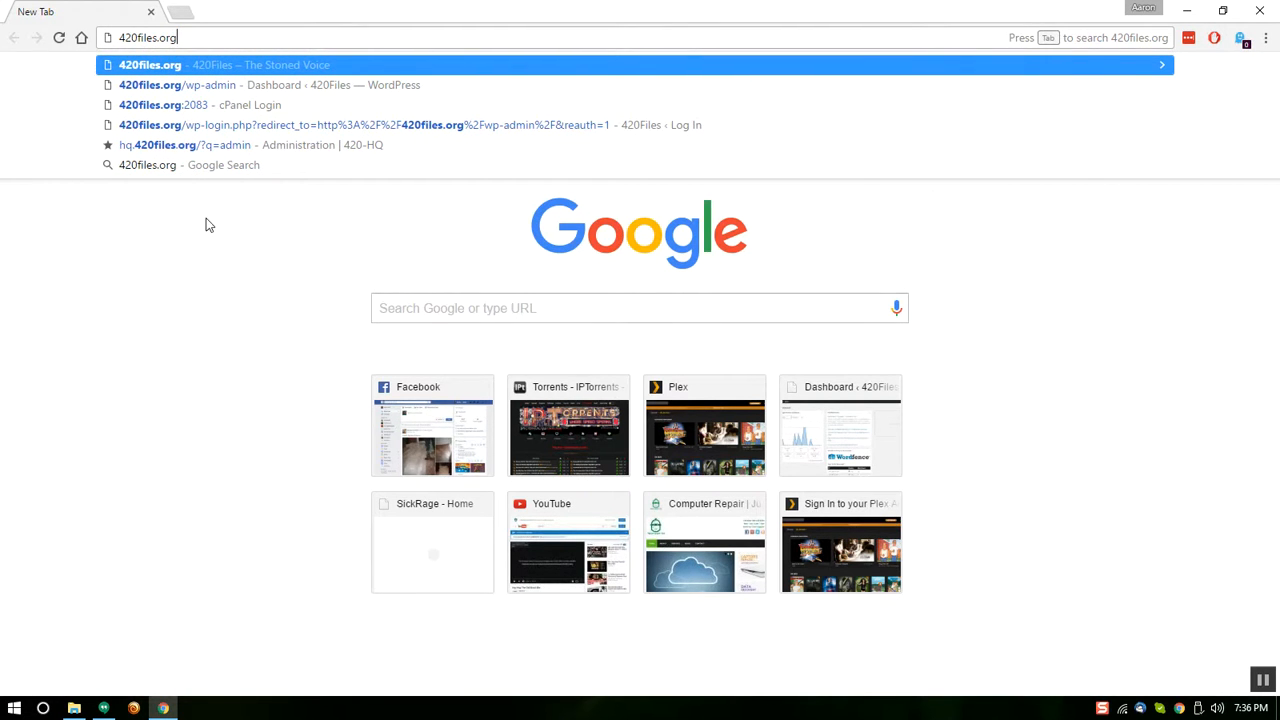
type("/")
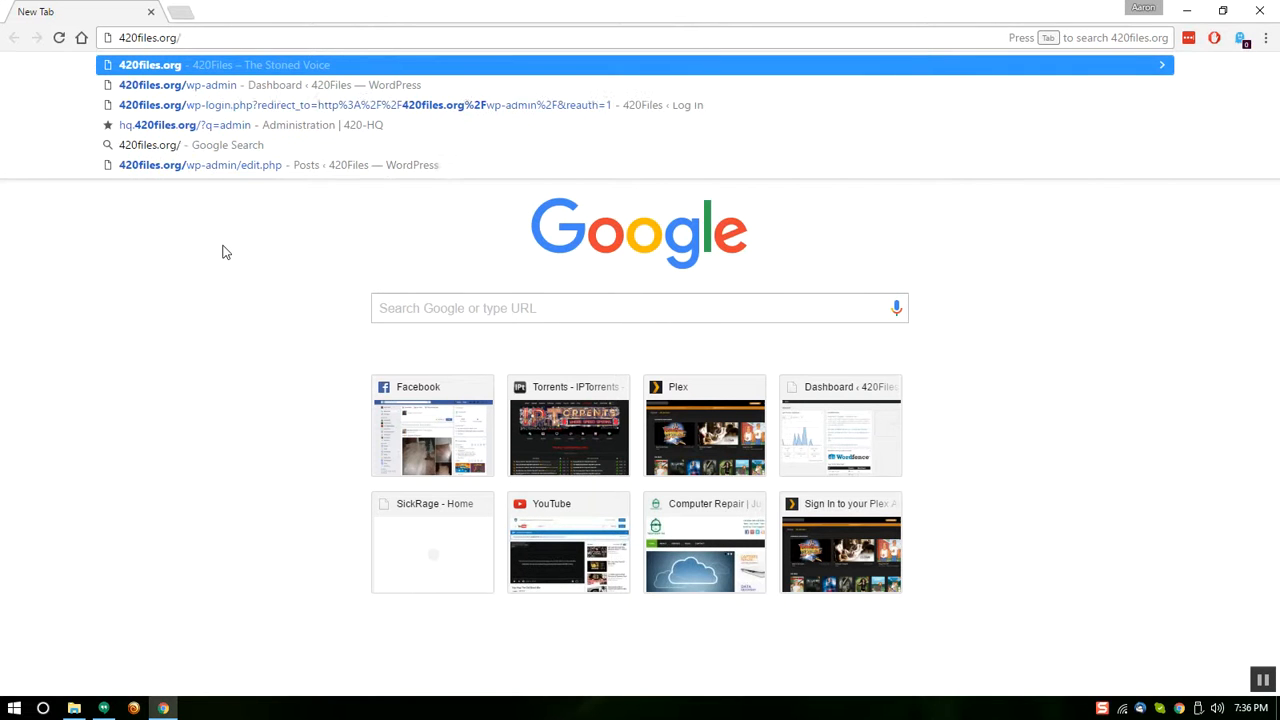
type("wp-admin")
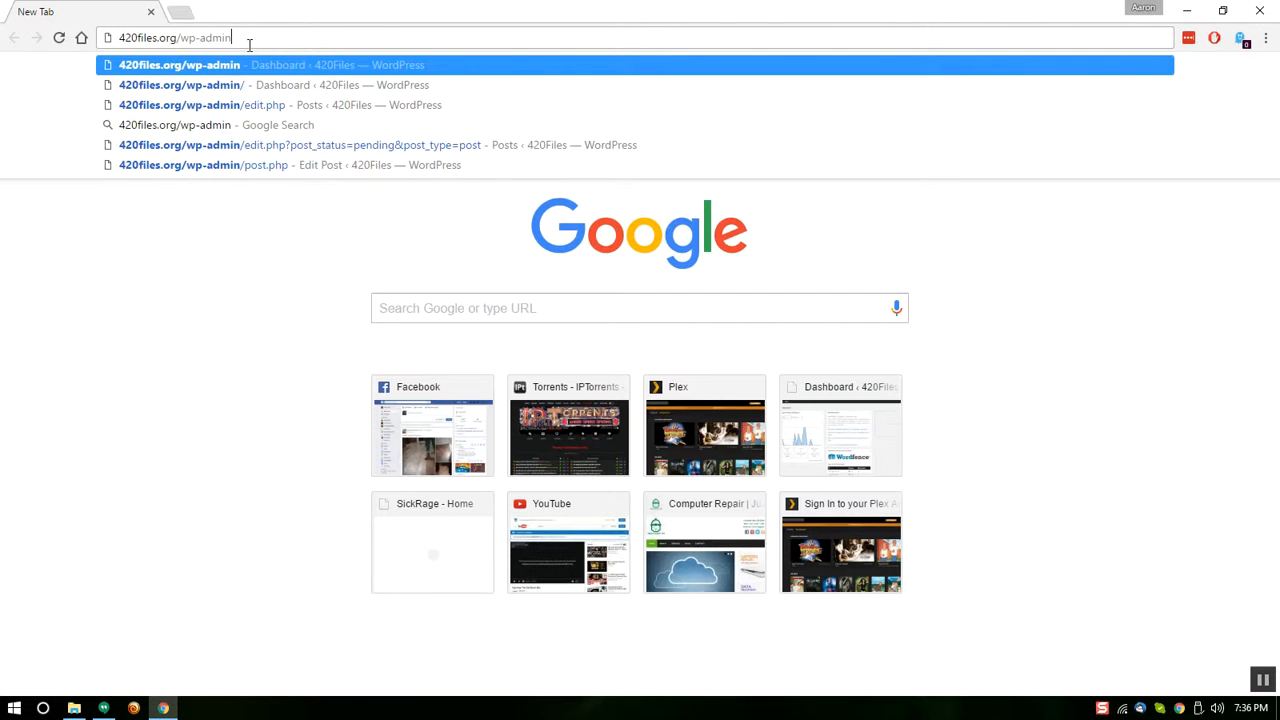
key("Return")
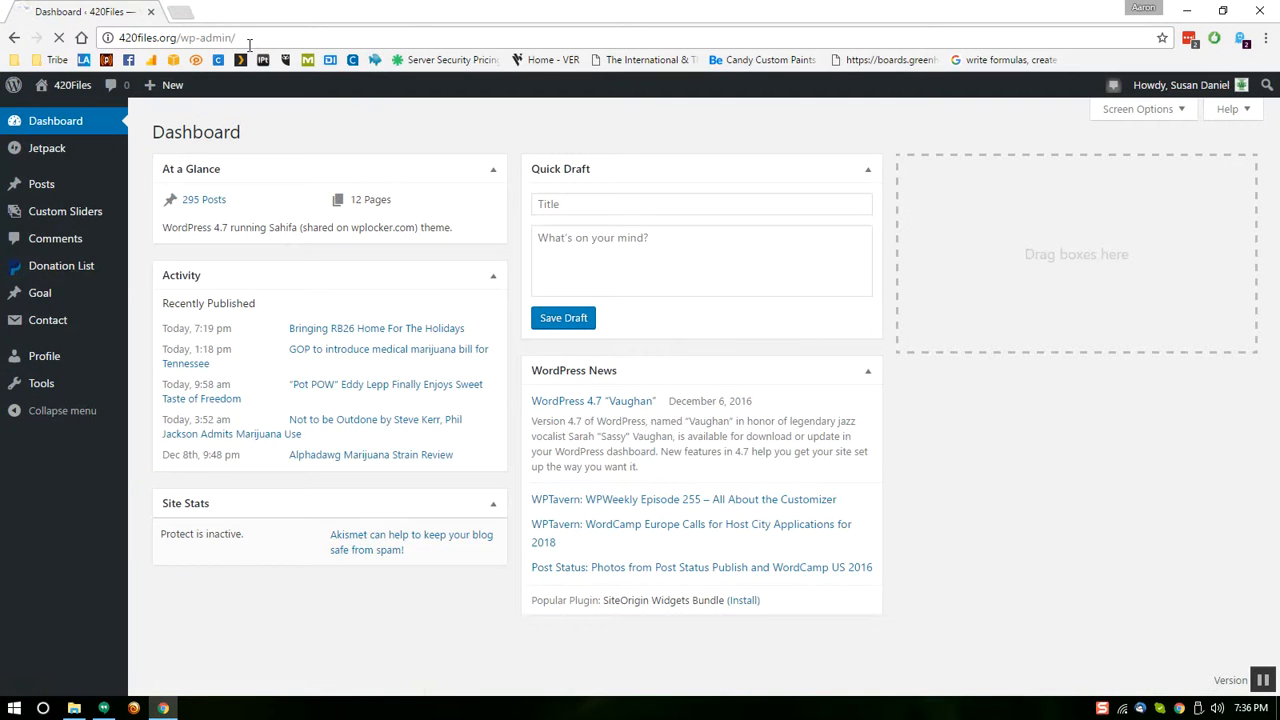
Log out of the 420Files admin from the Howdy account menu
mouse_move(1198, 92)
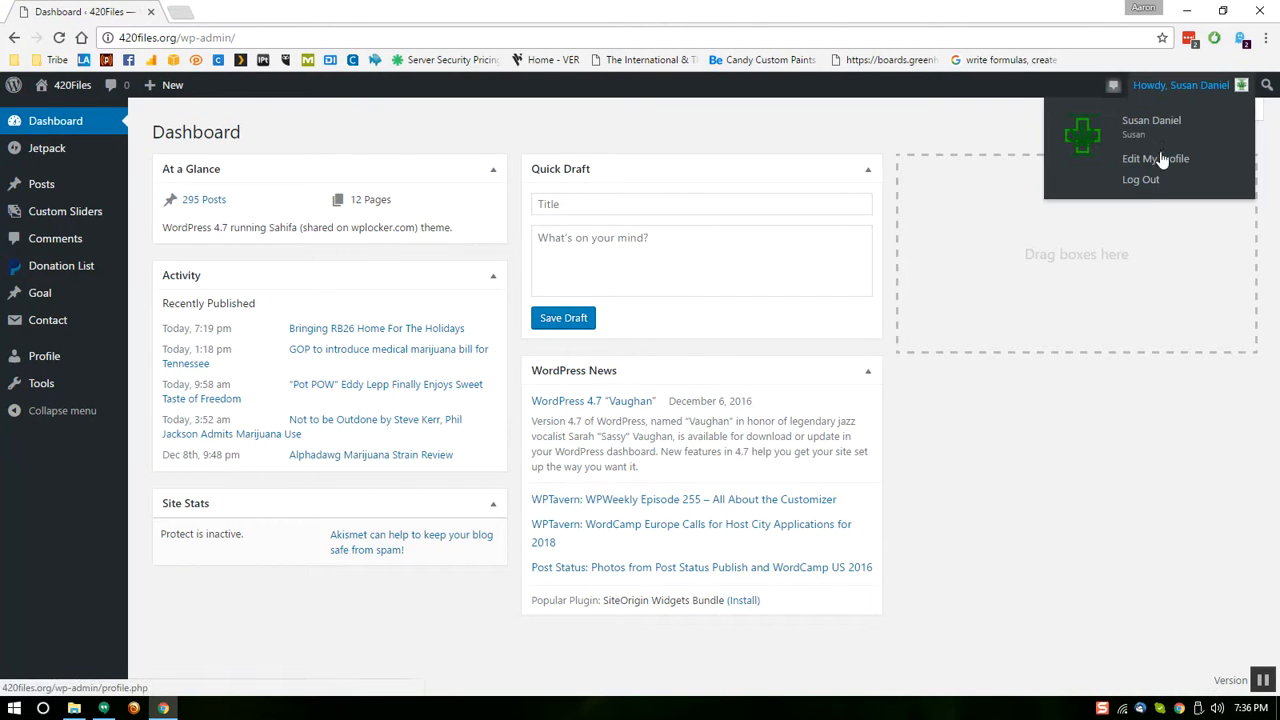
left_click(1148, 182)
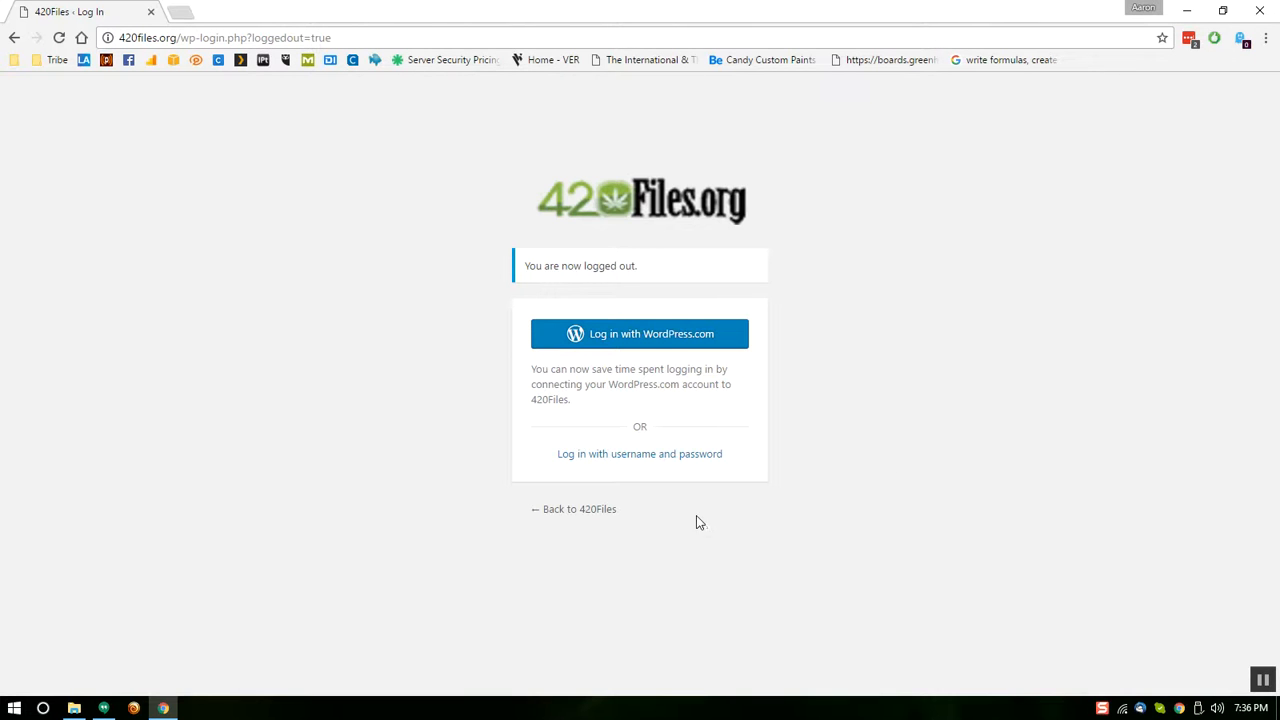
Log in with a different username and the pasted password, then dismiss the LastPass prompt
left_click(649, 461)
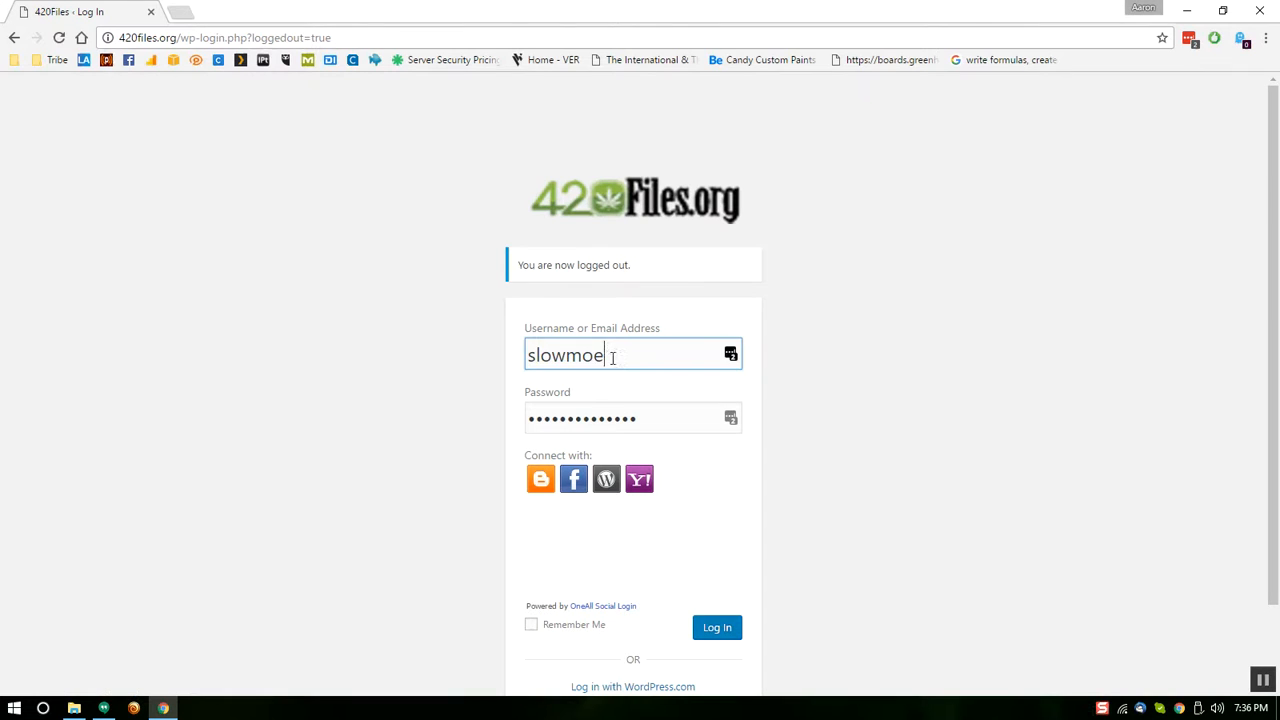
left_click_drag(613, 362, 480, 354)
type("susan")
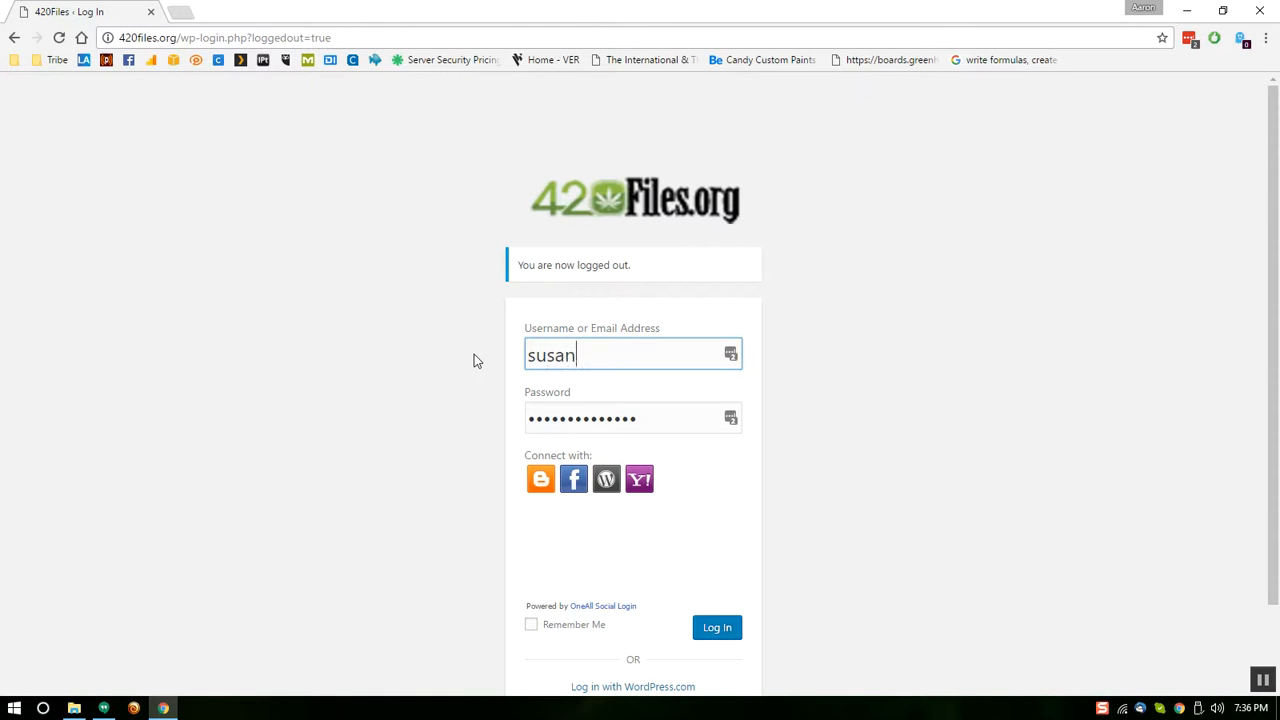
key("Tab")
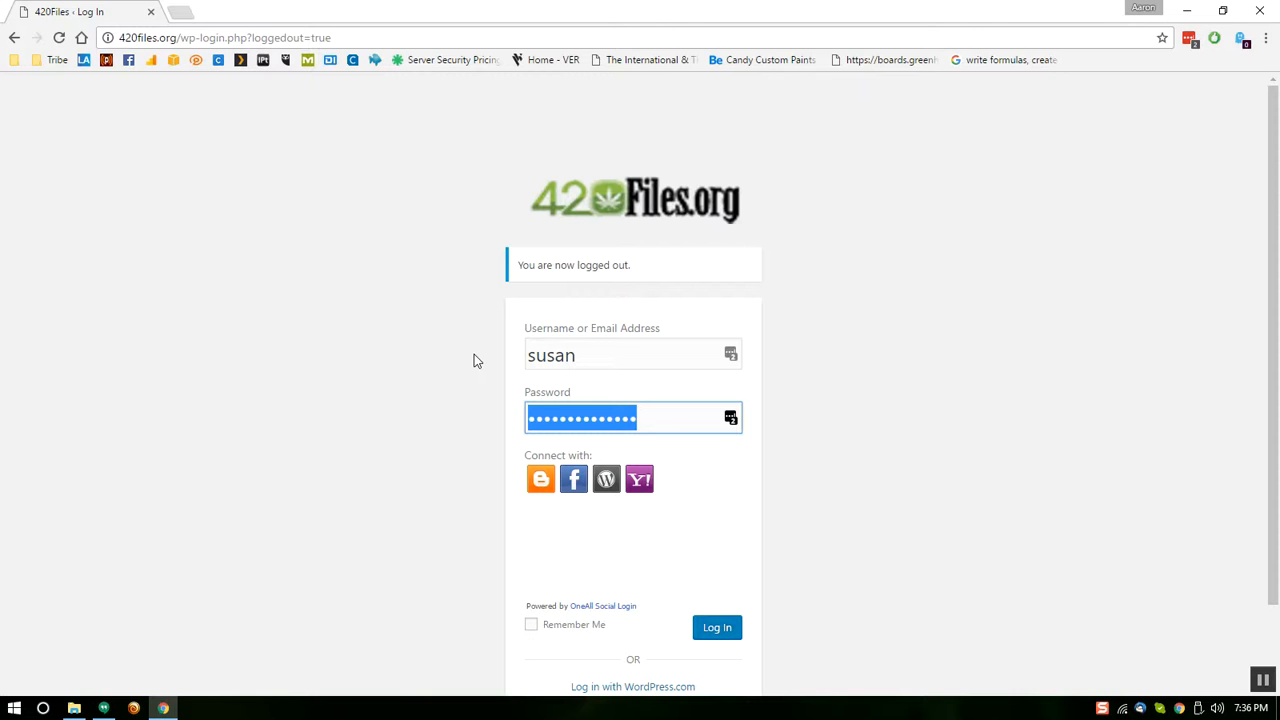
key("ctrl+v")
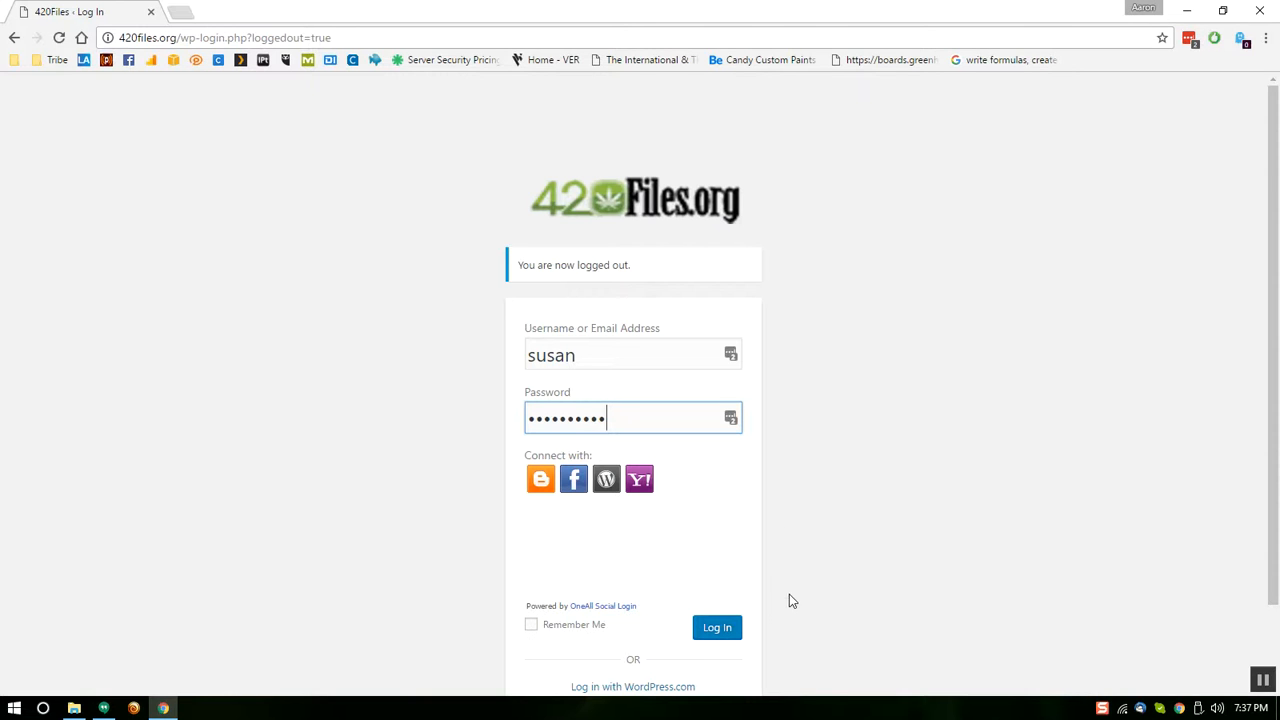
left_click(715, 630)
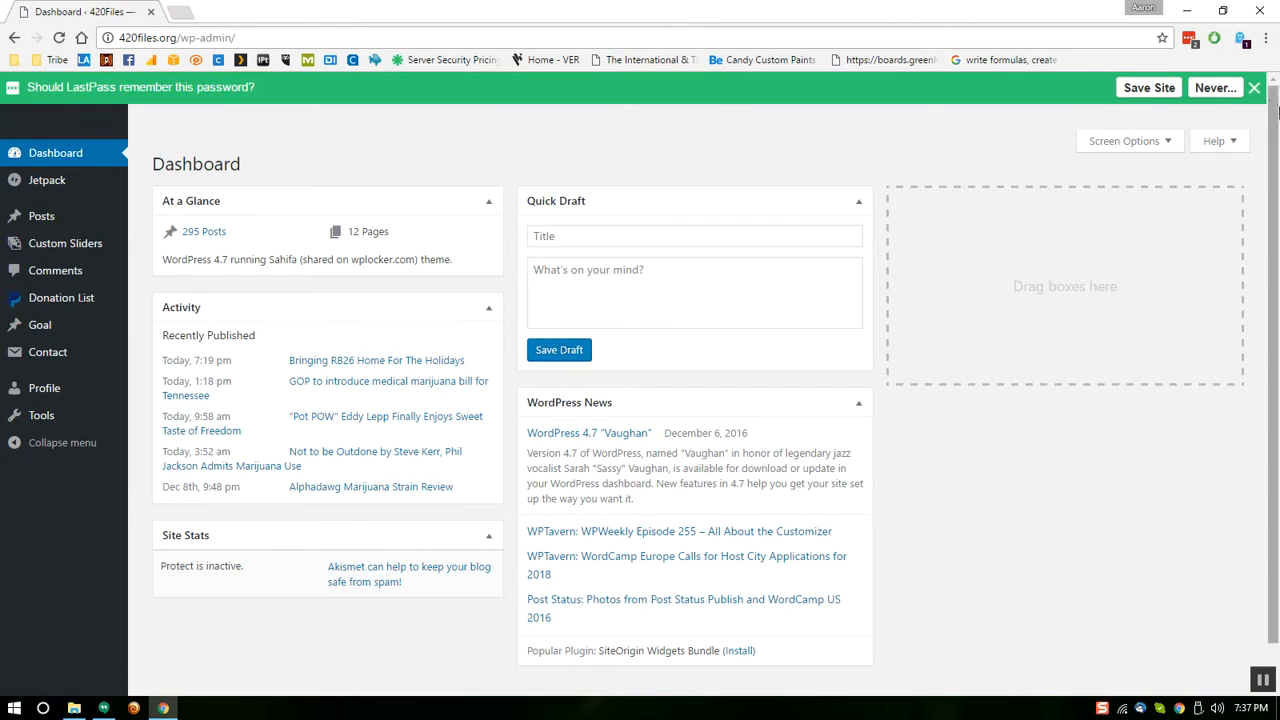
left_click(1257, 88)
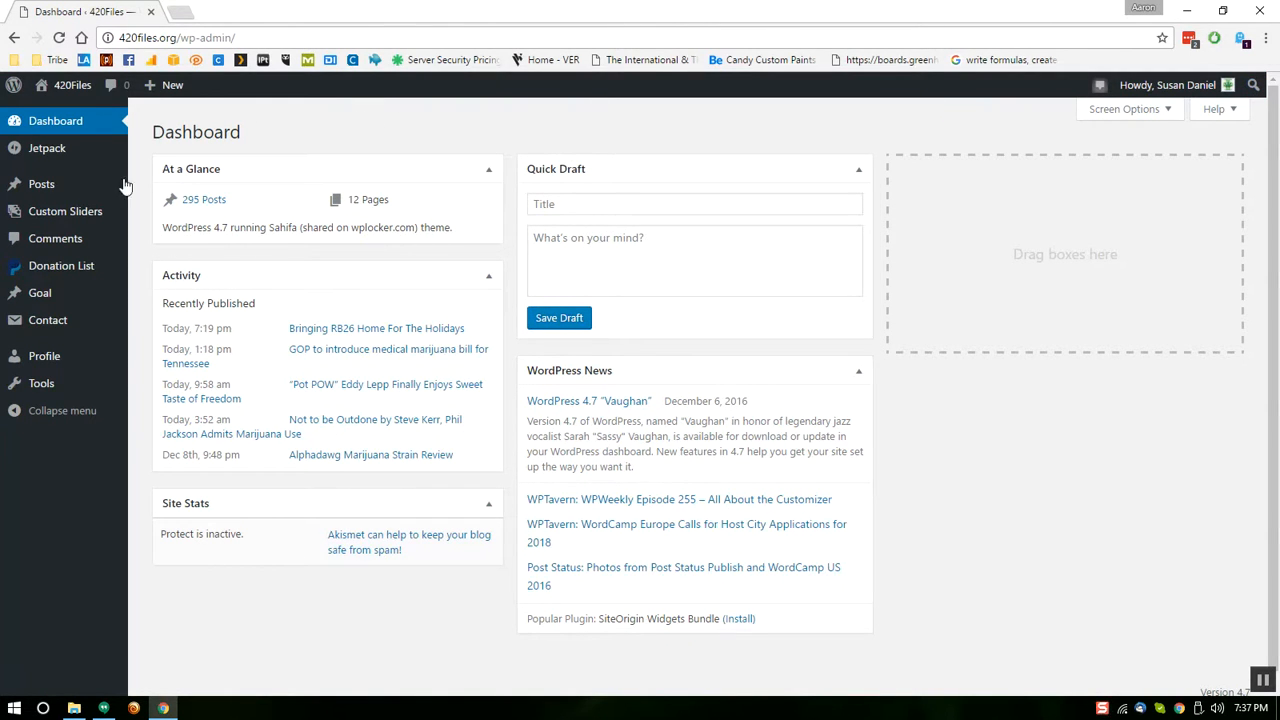
Open the Profile page and scroll through its name, contact and account management fields
left_click(56, 363)
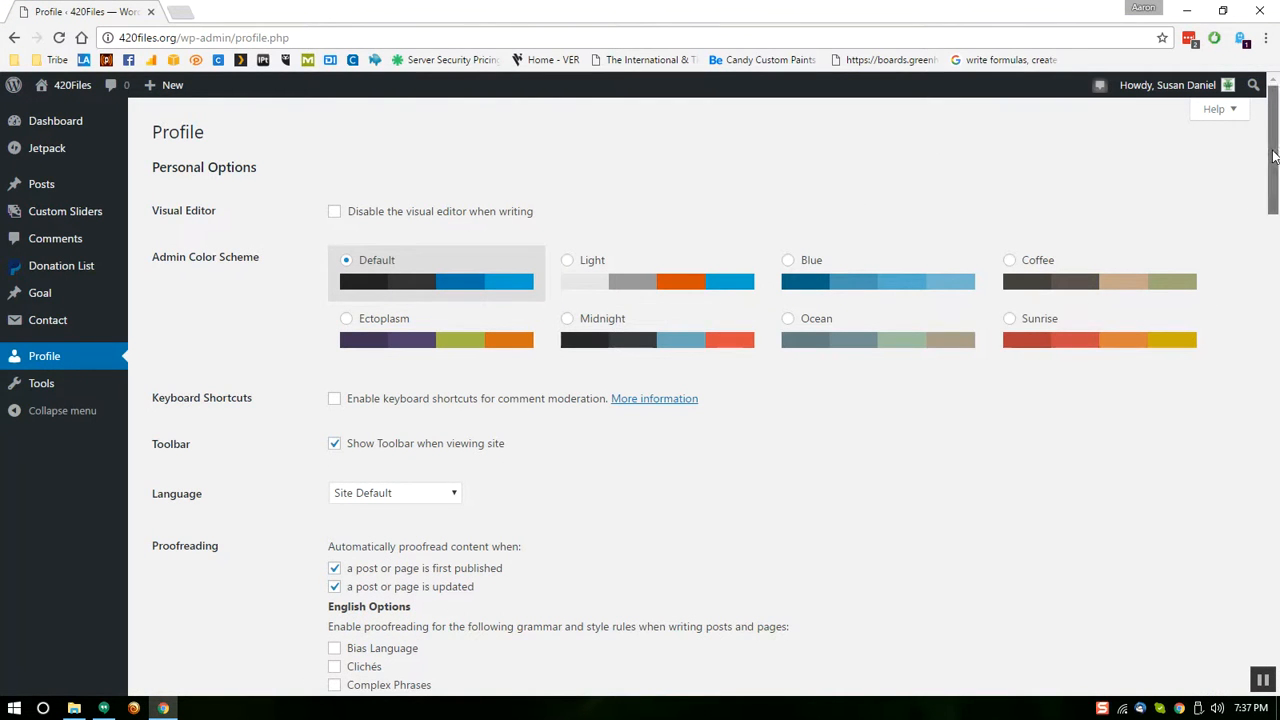
left_click_drag(1273, 155, 1265, 211)
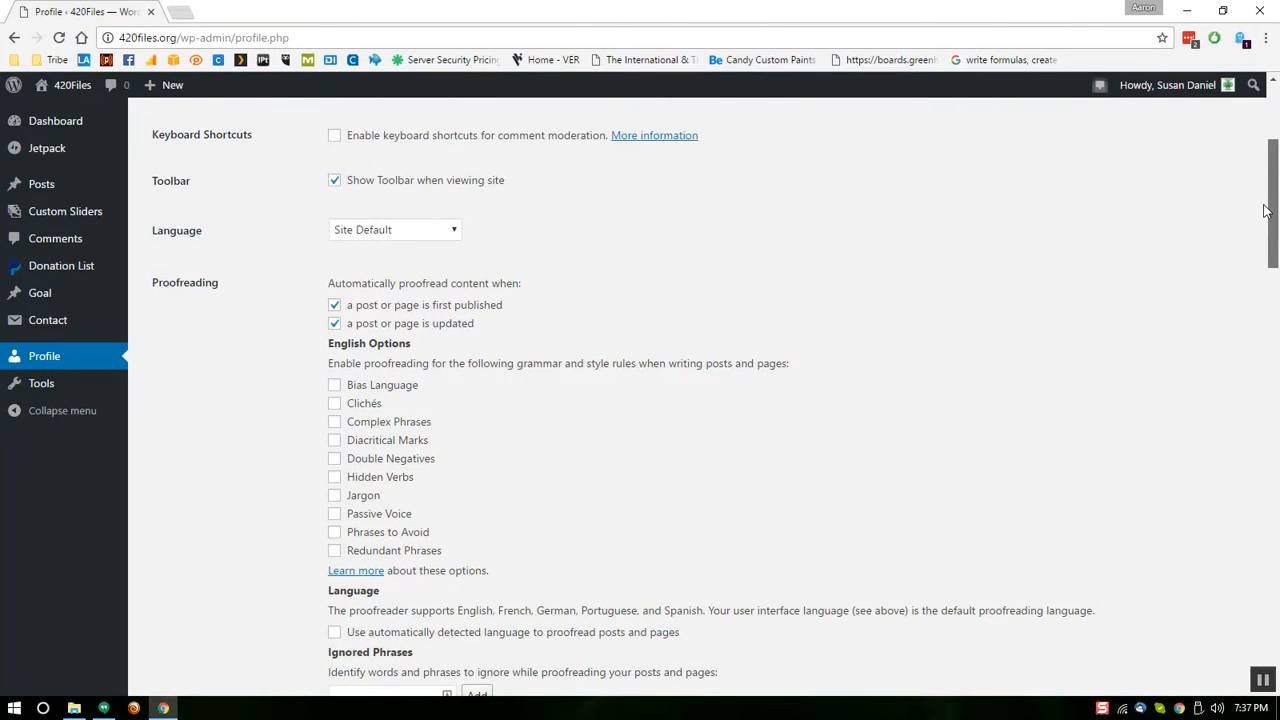
mouse_move(1265, 211)
left_mouse_down()
mouse_move(1268, 247)
mouse_move(1268, 229)
left_mouse_up()
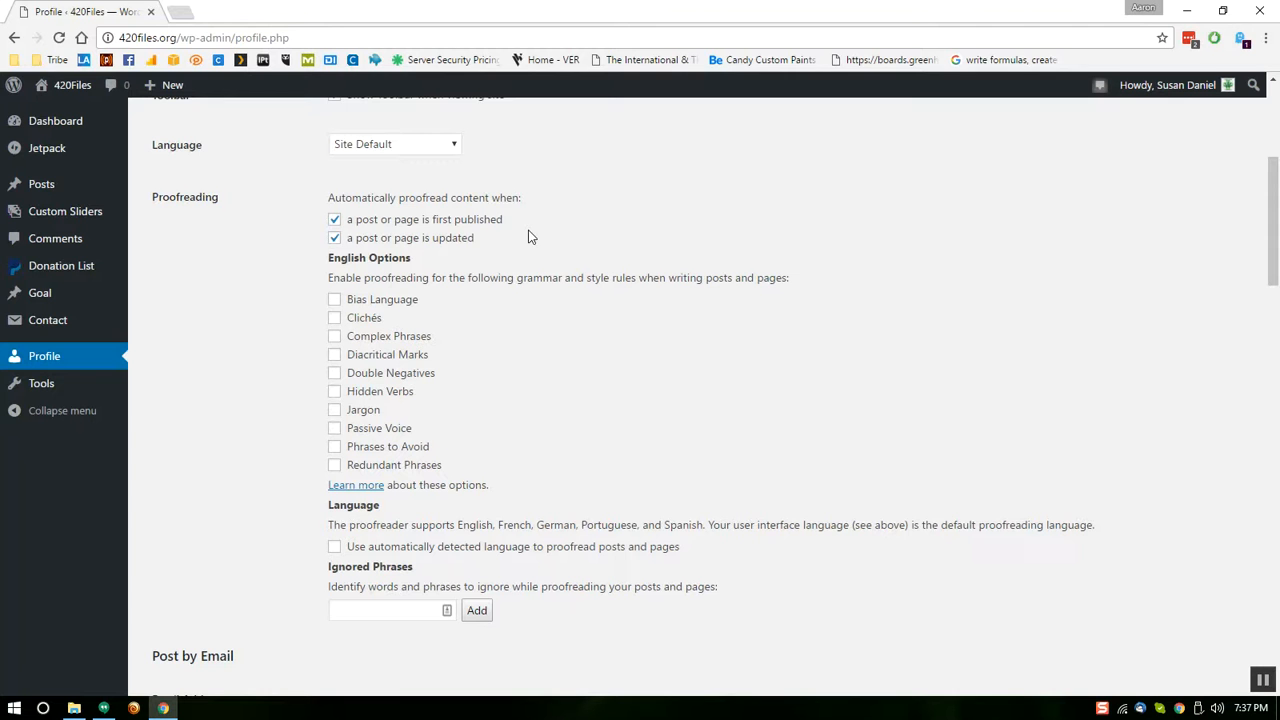
left_click_drag(1270, 210, 1263, 327)
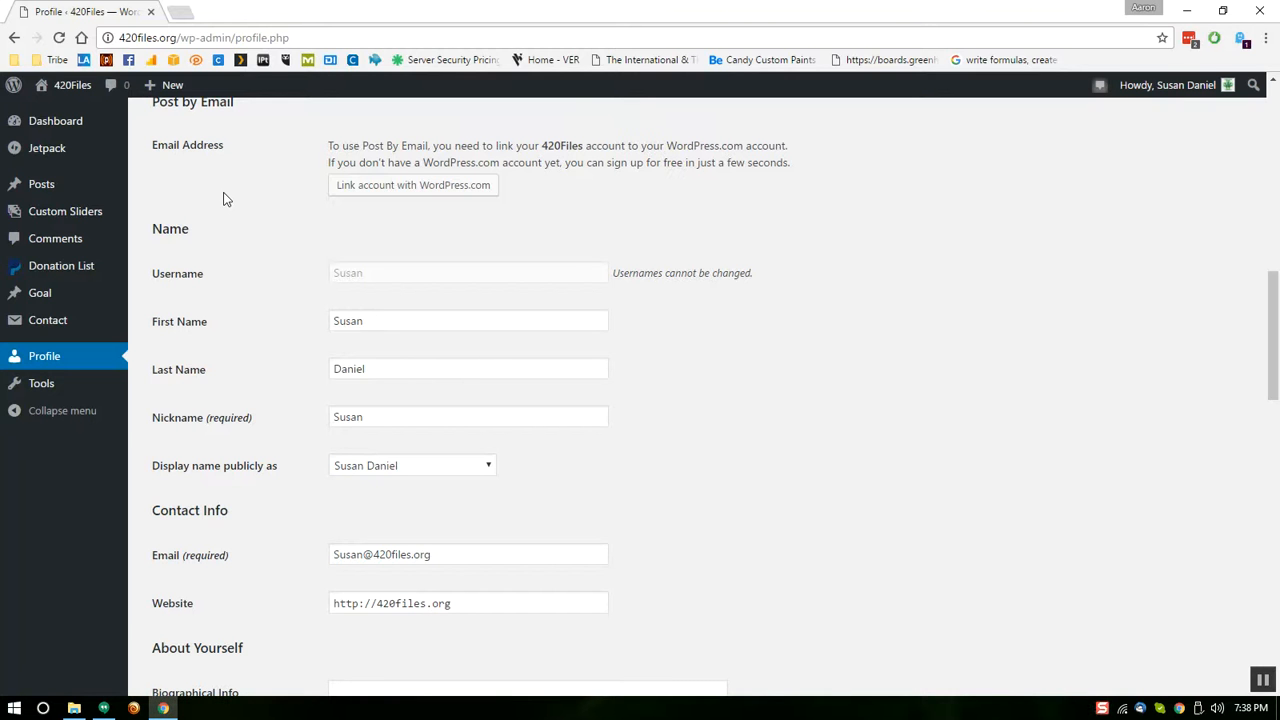
left_click_drag(1268, 330, 1272, 298)
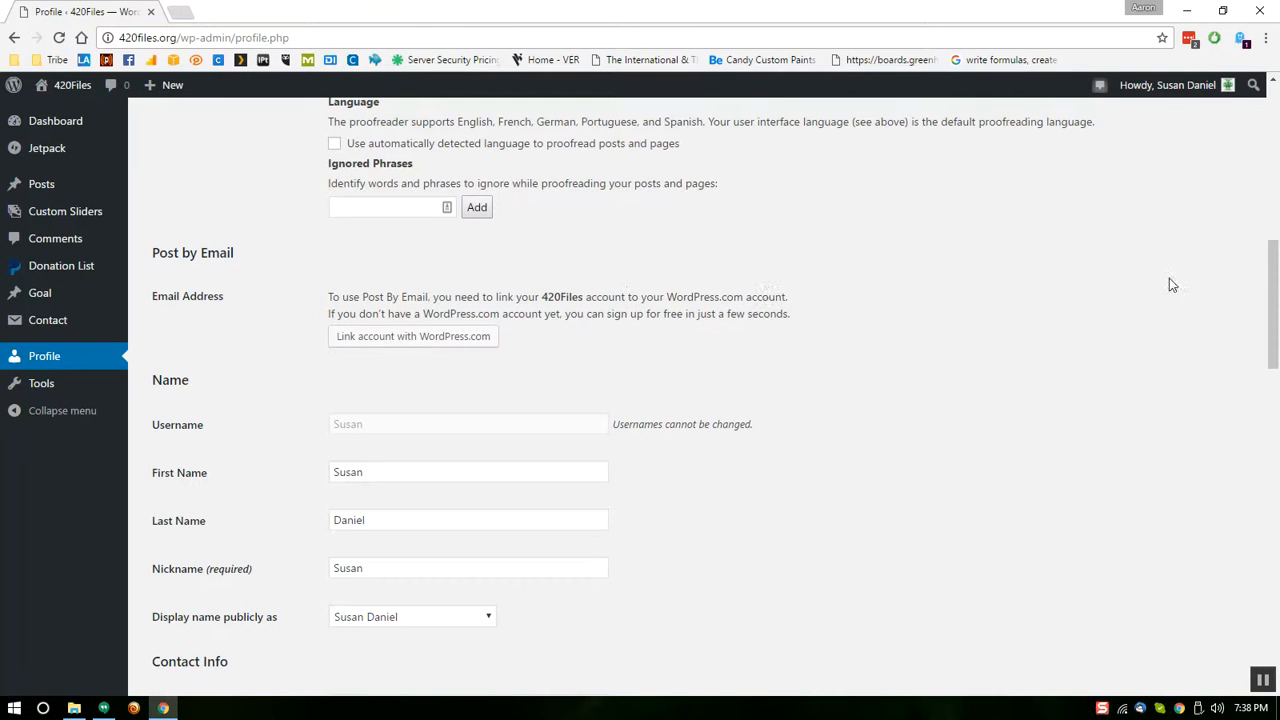
left_click_drag(1273, 283, 1270, 341)
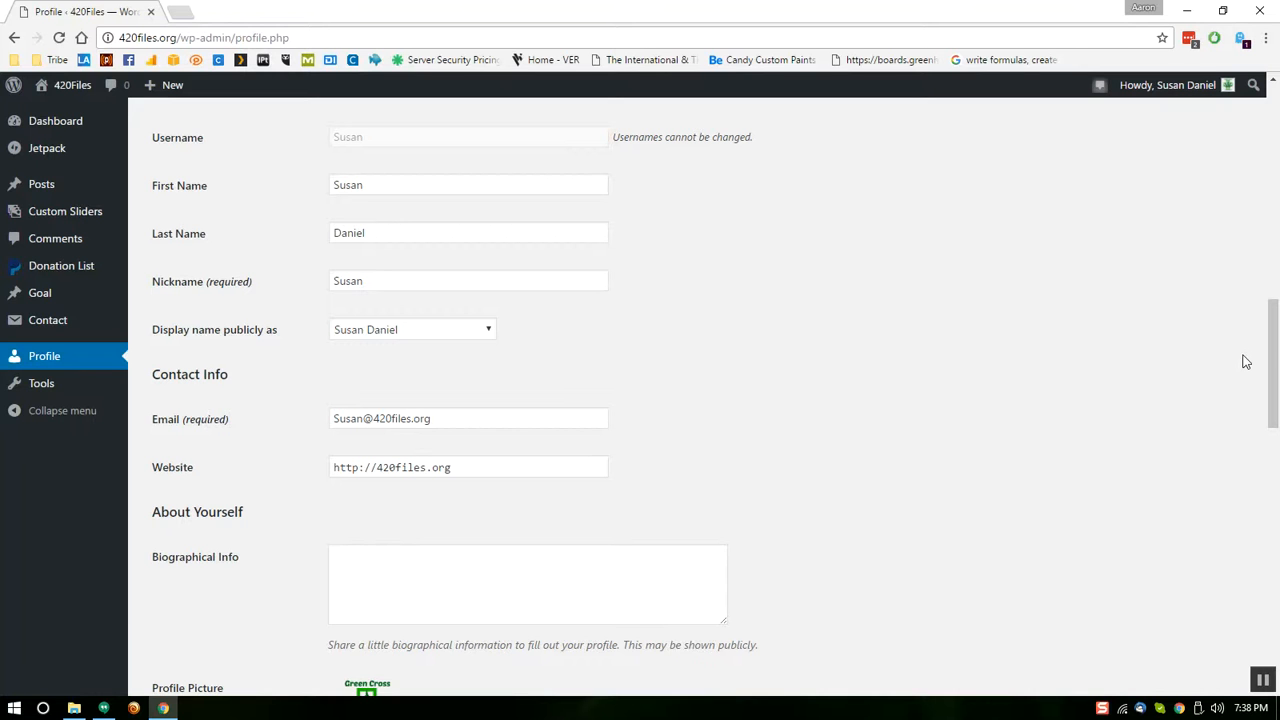
left_click_drag(1273, 346, 1276, 396)
left_click_drag(150, 322, 248, 320)
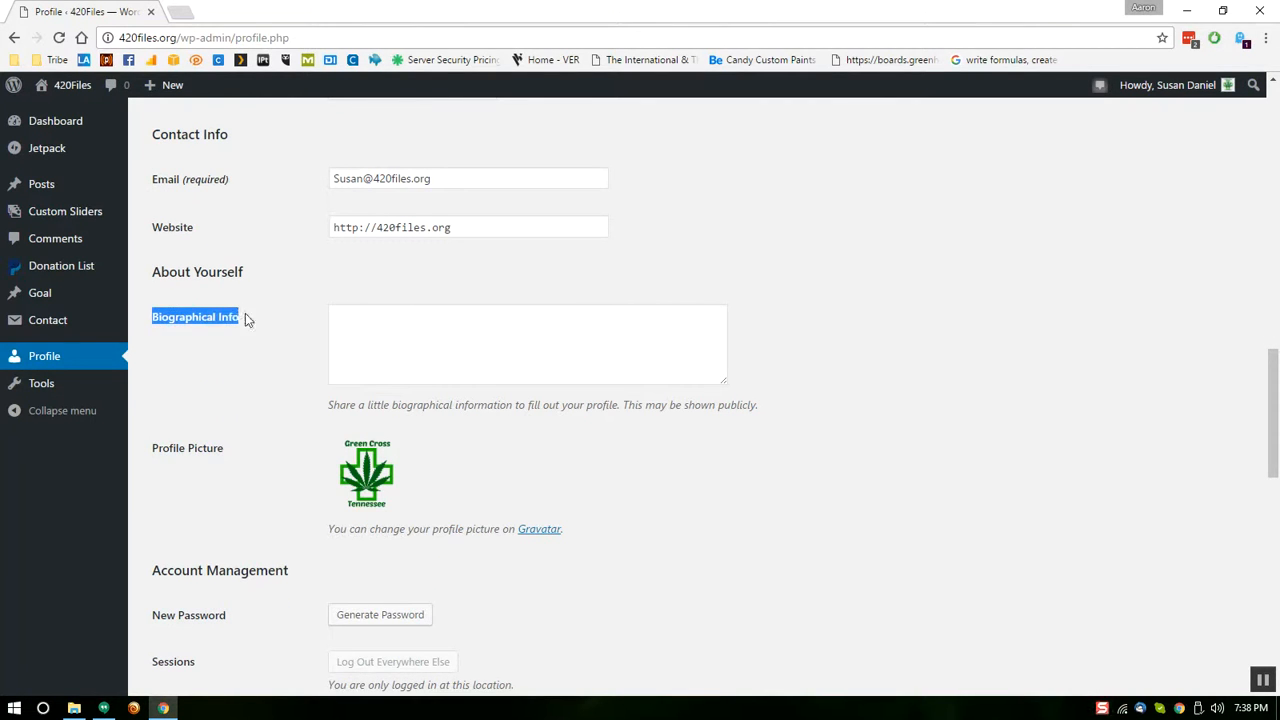
left_click(424, 344)
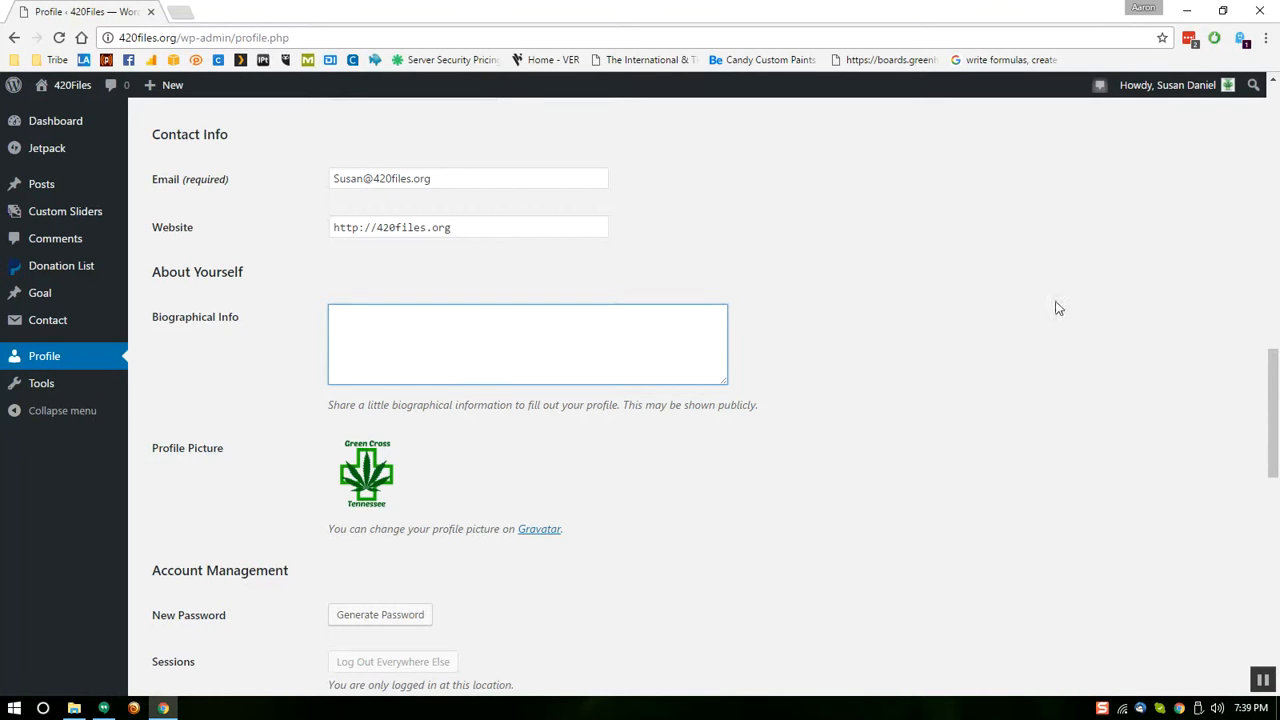
left_click_drag(1266, 392, 1265, 442)
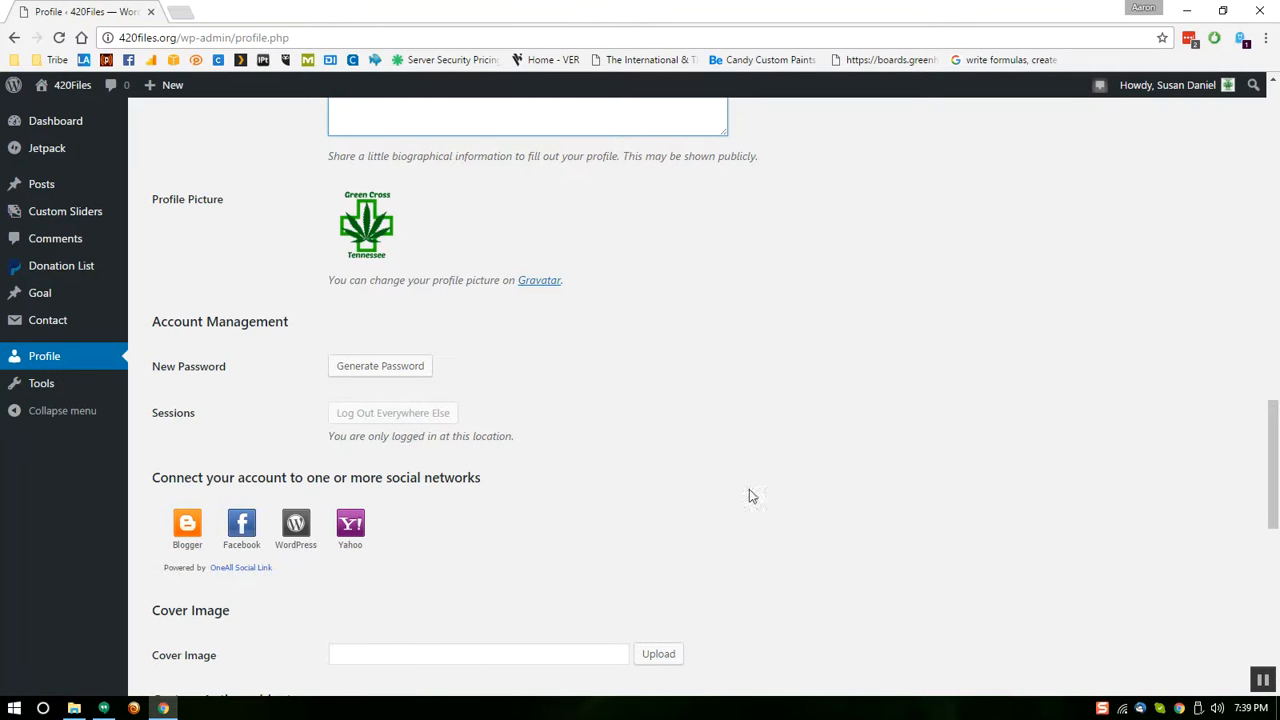
left_click_drag(1275, 455, 1272, 499)
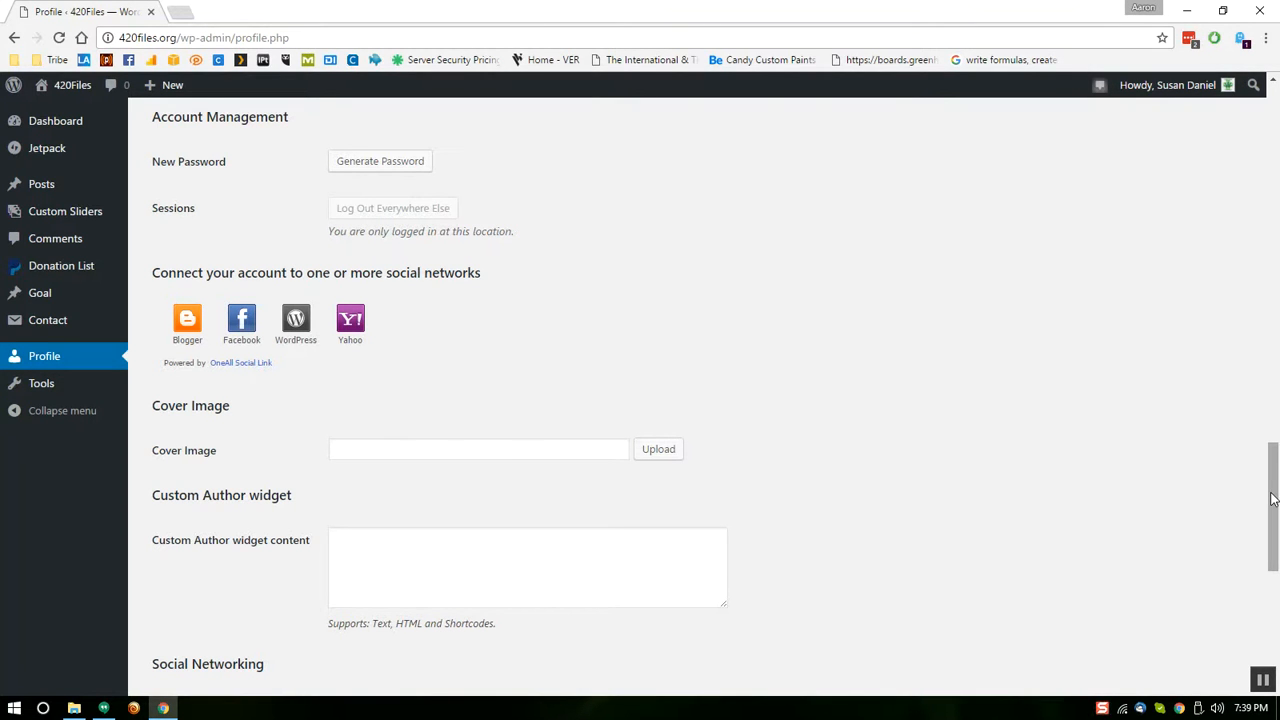
left_click_drag(1272, 499, 1272, 546)
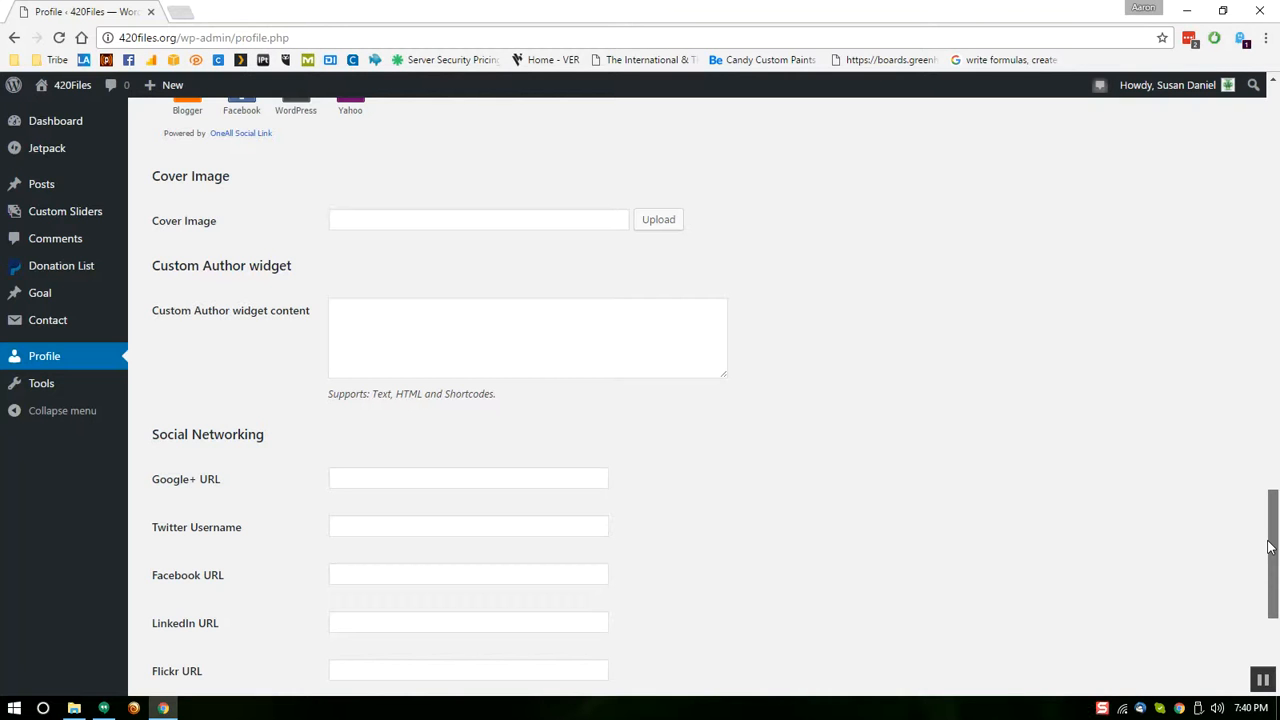
left_click_drag(1270, 547, 1242, 587)
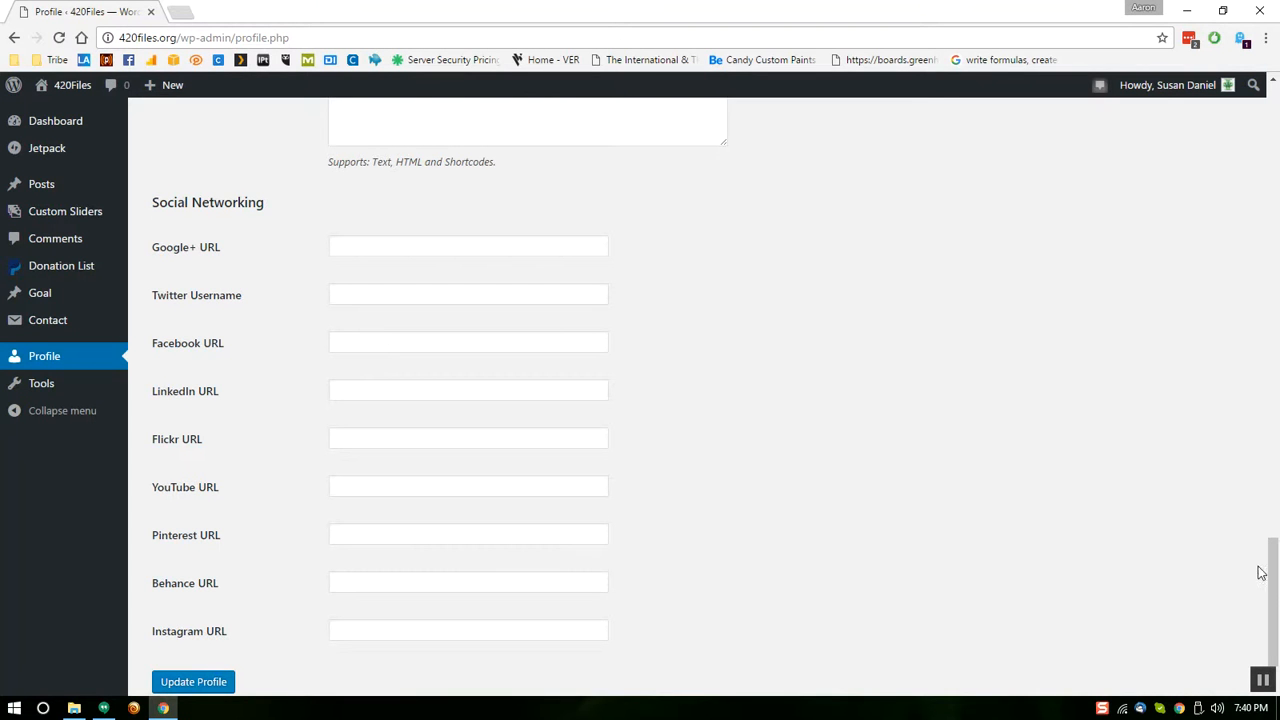
left_click_drag(1274, 586, 1272, 100)
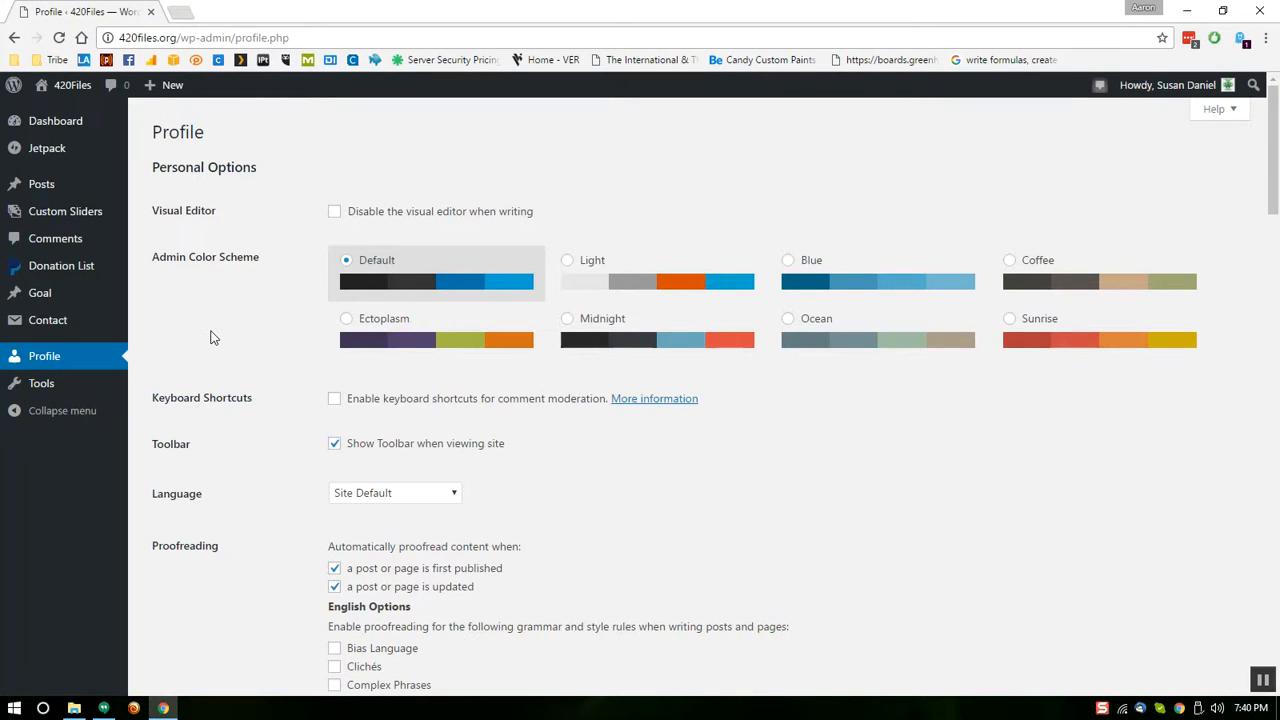
View the empty Donation List, then the Comments list with 48 spam comments
mouse_move(43, 295)
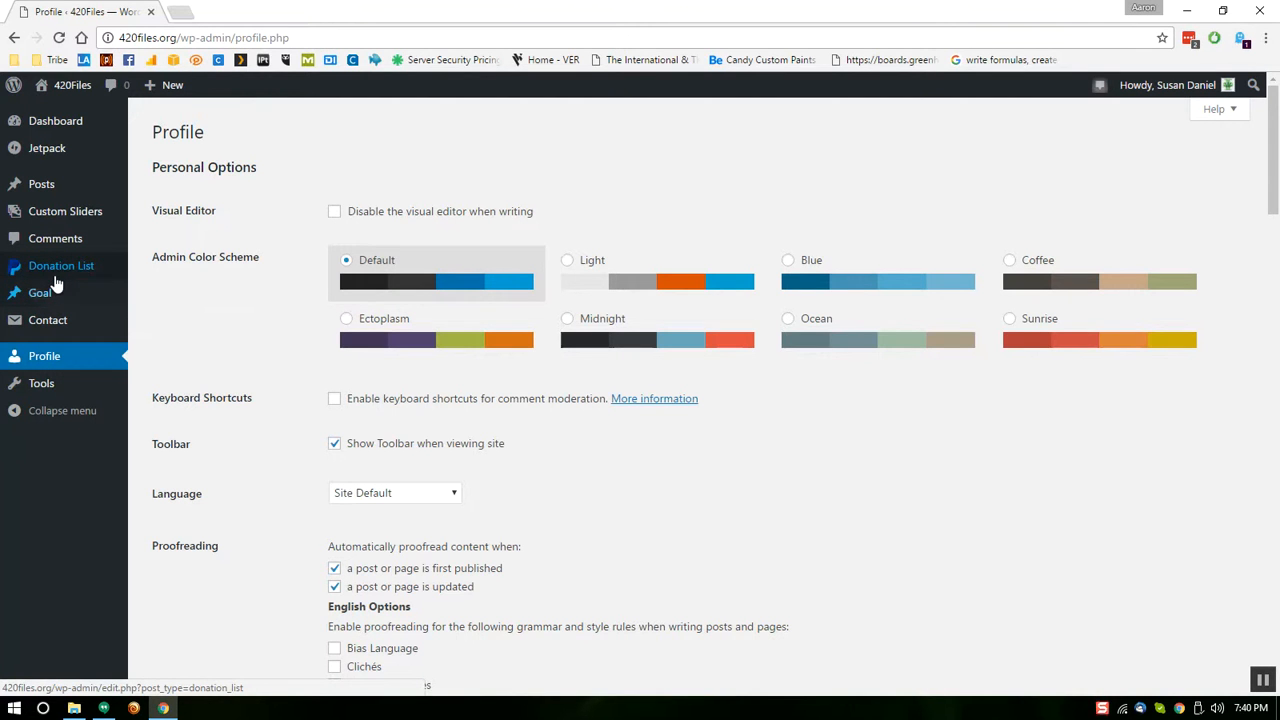
left_click(57, 266)
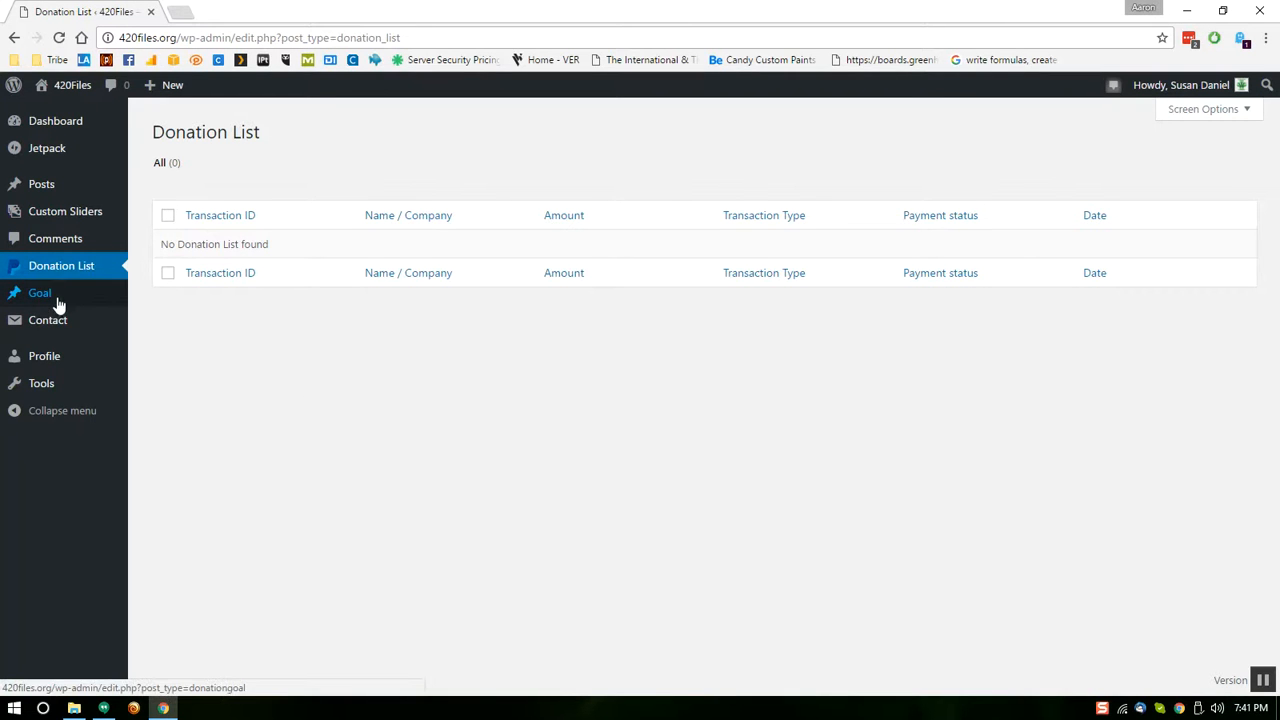
mouse_move(50, 298)
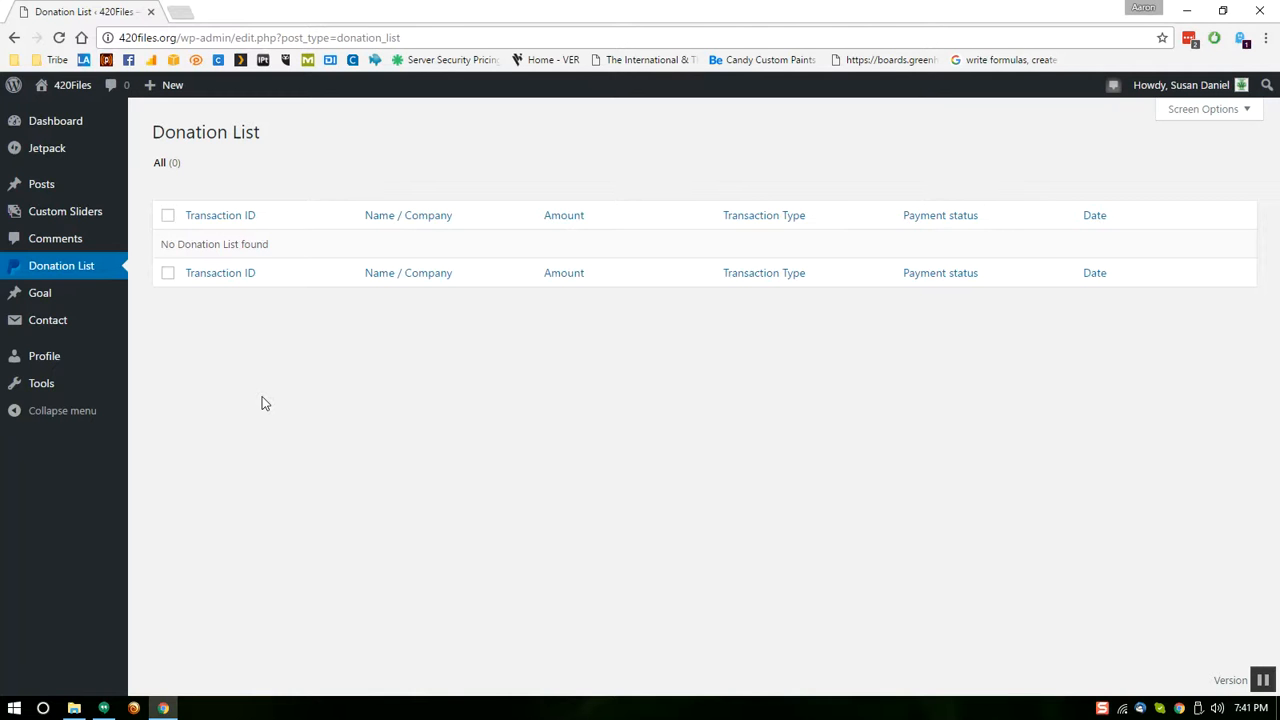
left_click(61, 236)
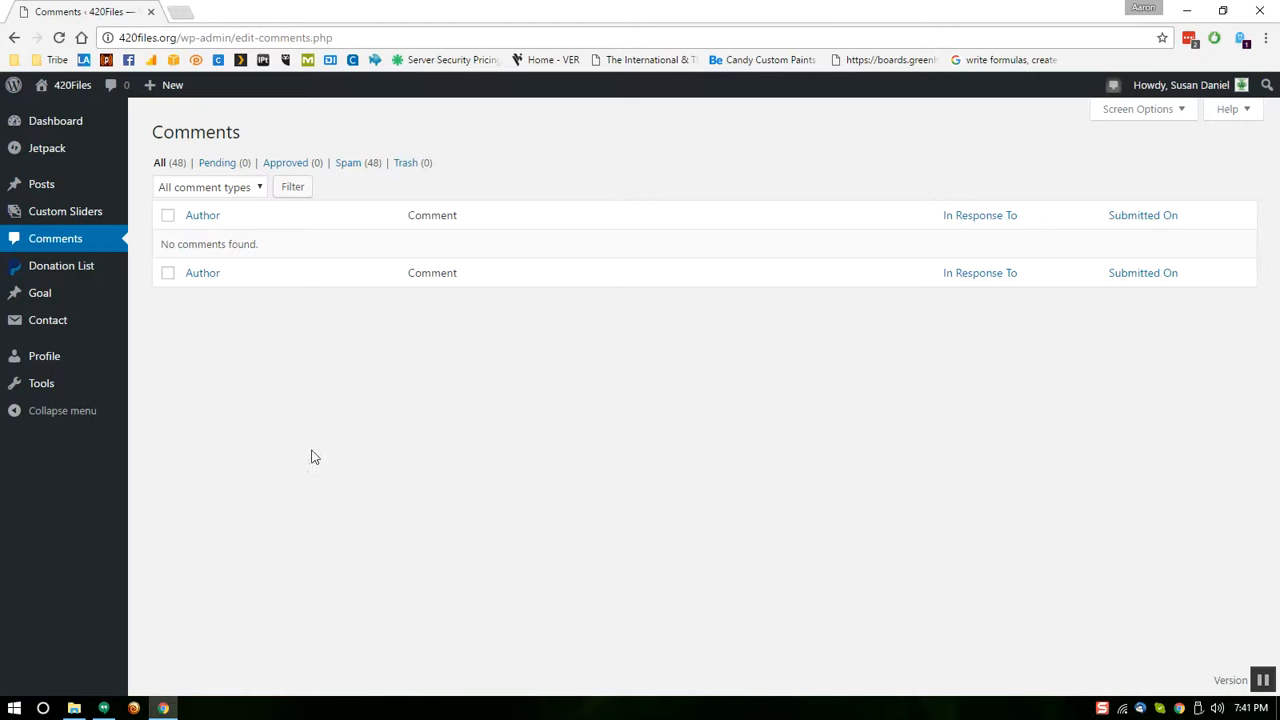
Open the Custom Sliders list, which shows no posts found
left_click(48, 214)
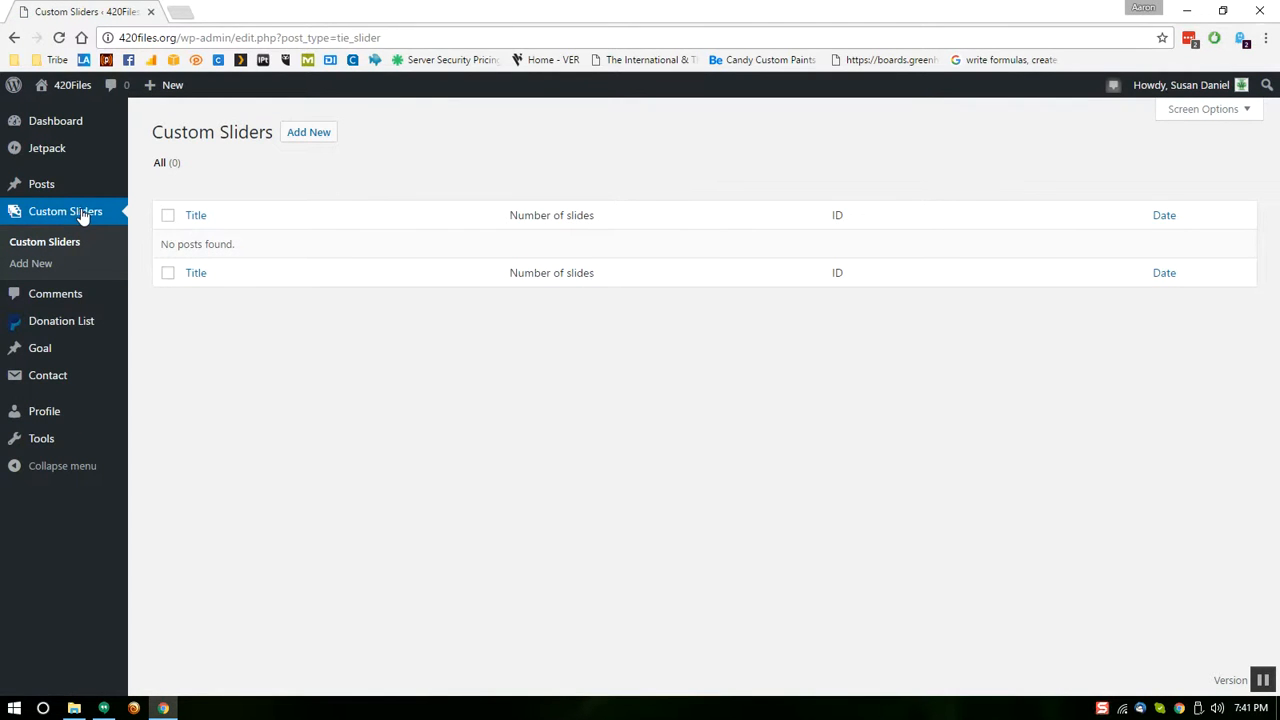
Return to the Profile page showing Personal Options
left_click(41, 419)
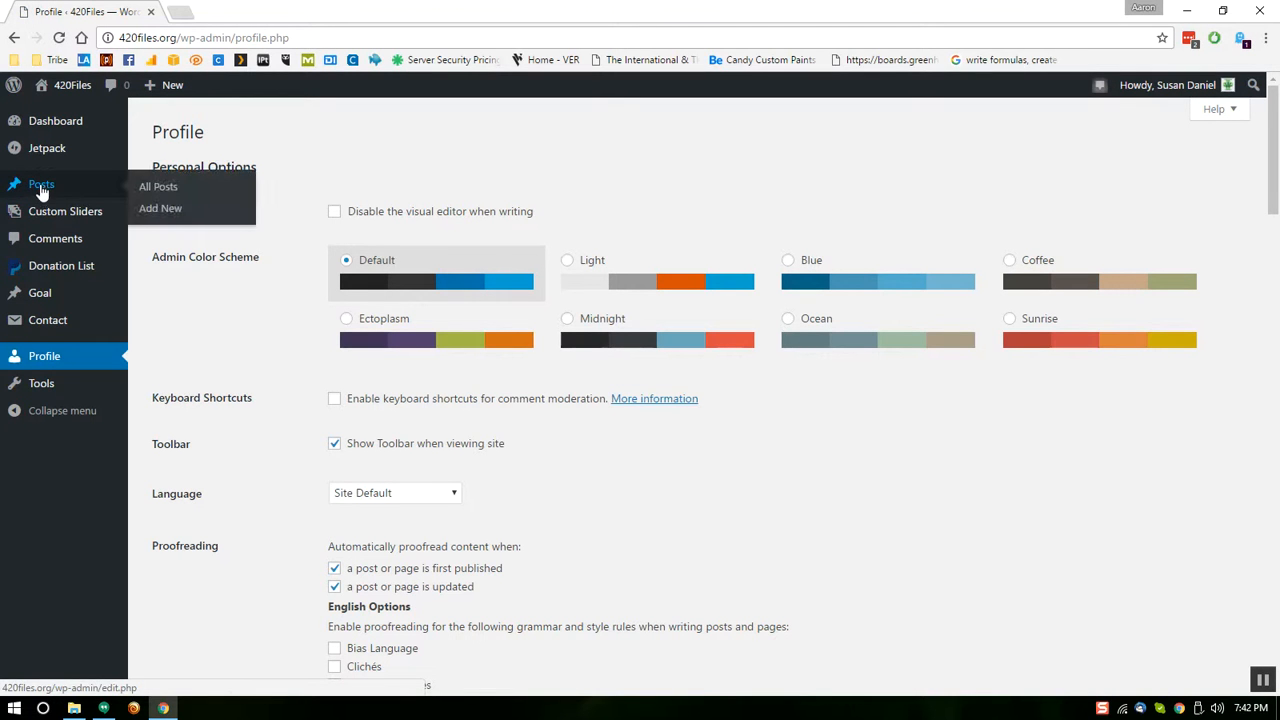
Check the Dashboard's Screen Options, then open All Posts listing 299 posts
left_click(56, 121)
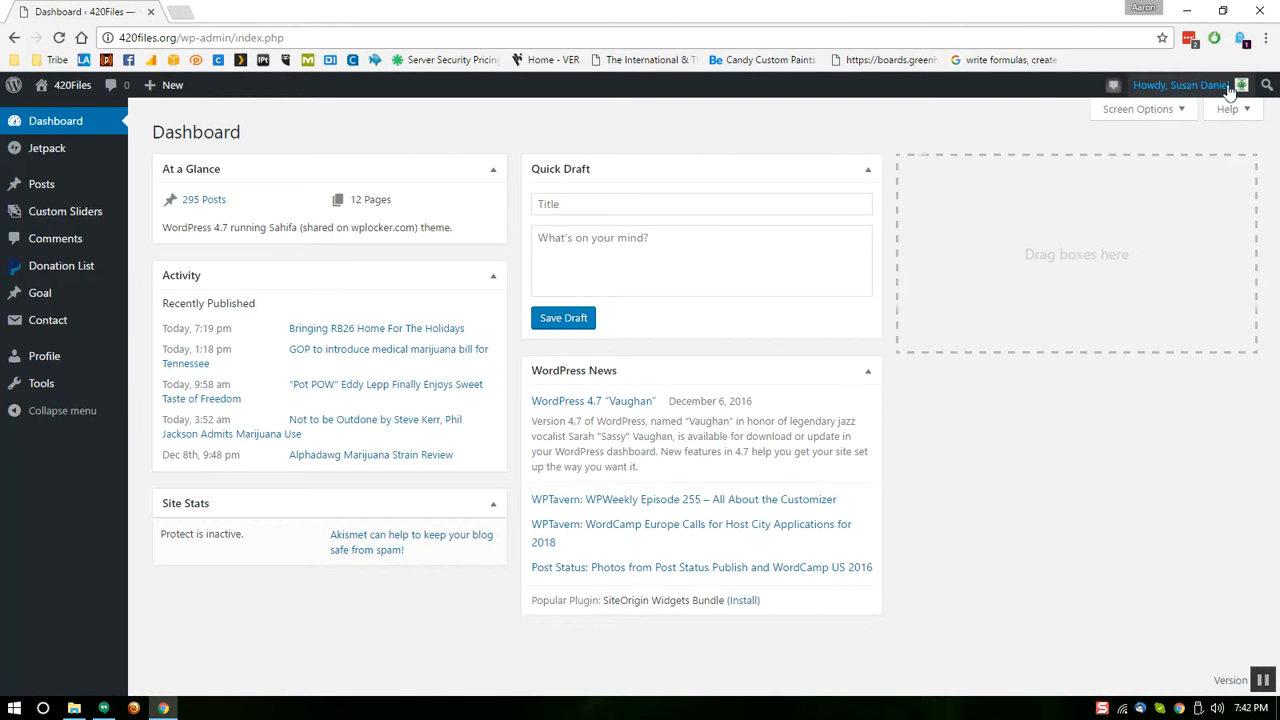
left_click(1180, 116)
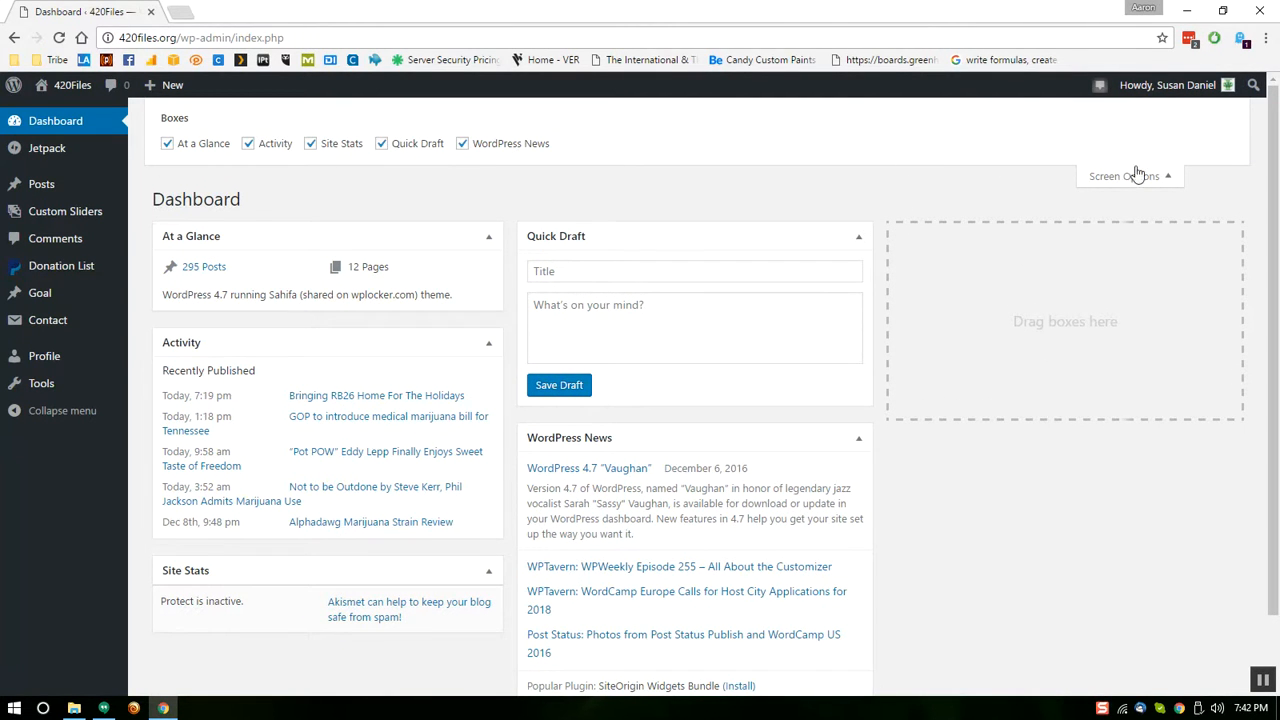
left_click(1168, 177)
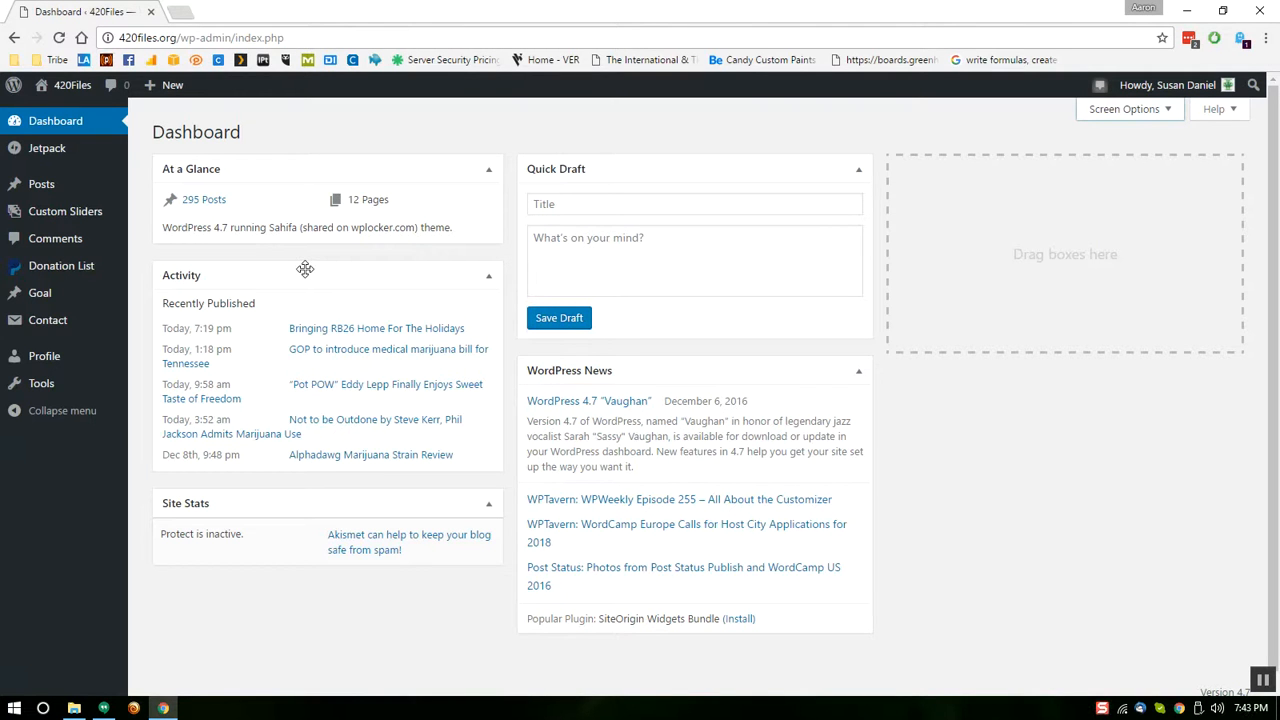
left_click(48, 190)
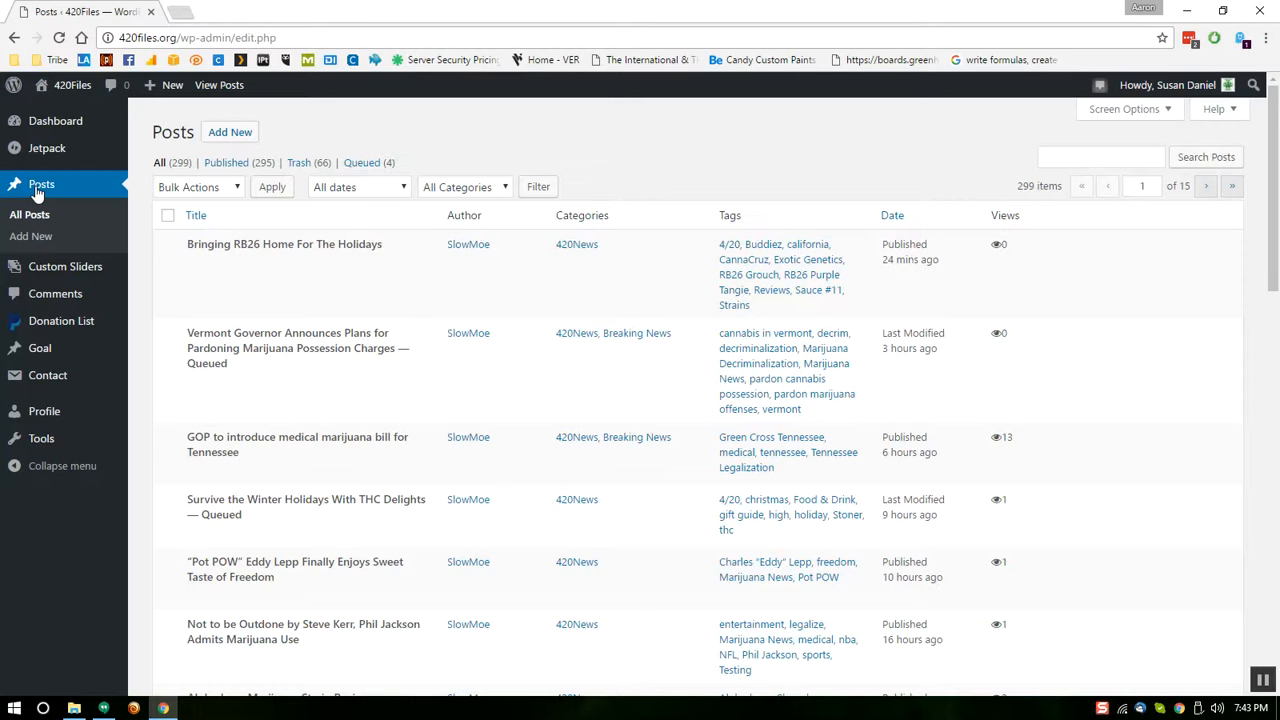
Start a new post titled 'GOP sucks balls' and open a blank browser tab
left_click(249, 135)
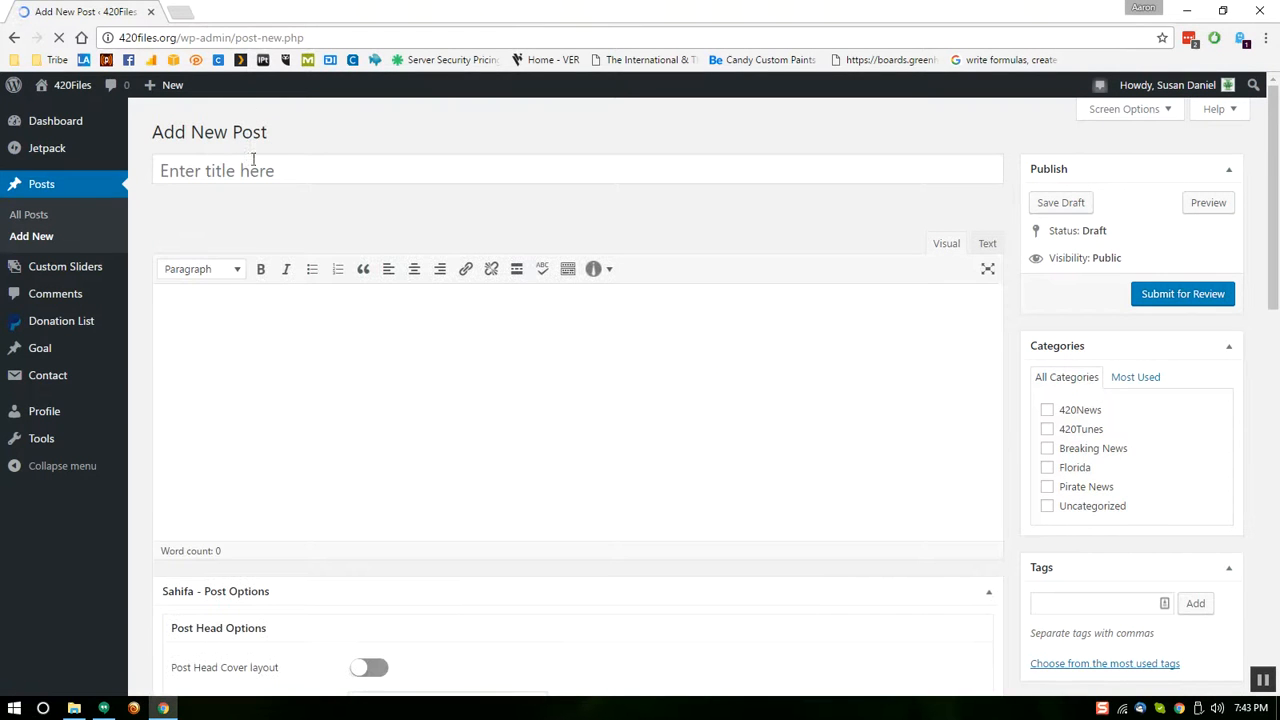
left_click(310, 166)
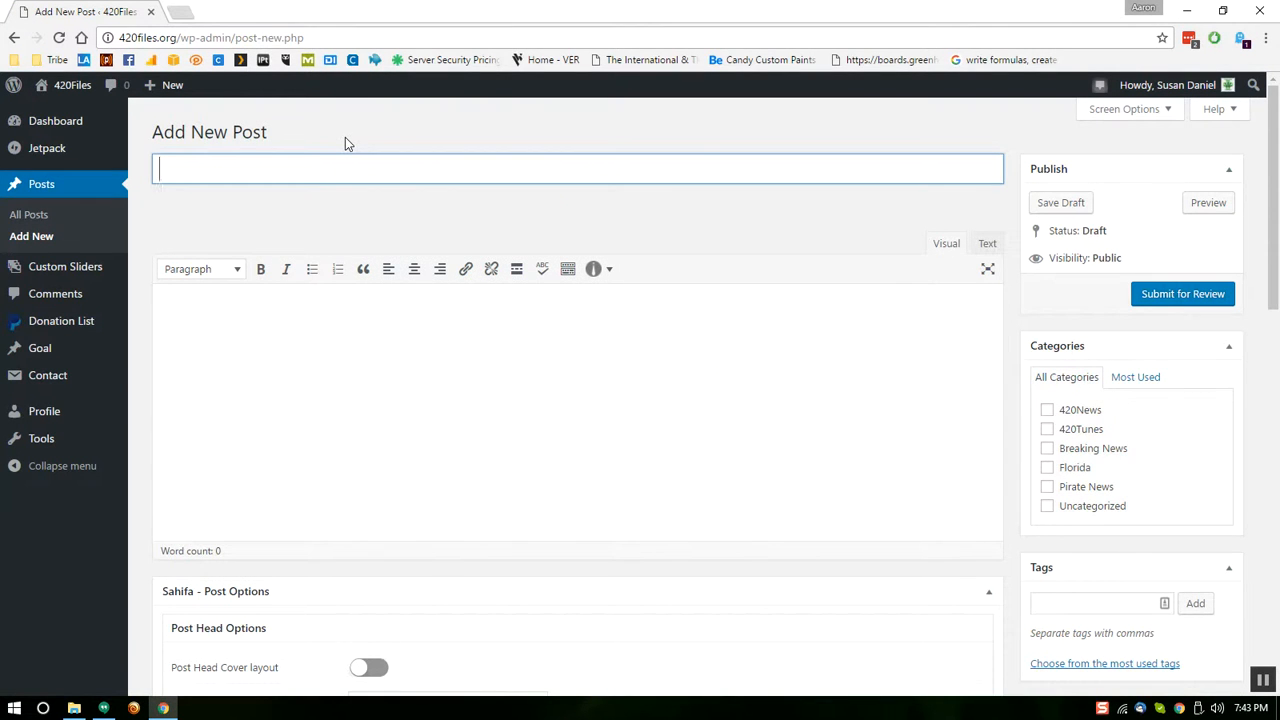
type("GOP sucks balls")
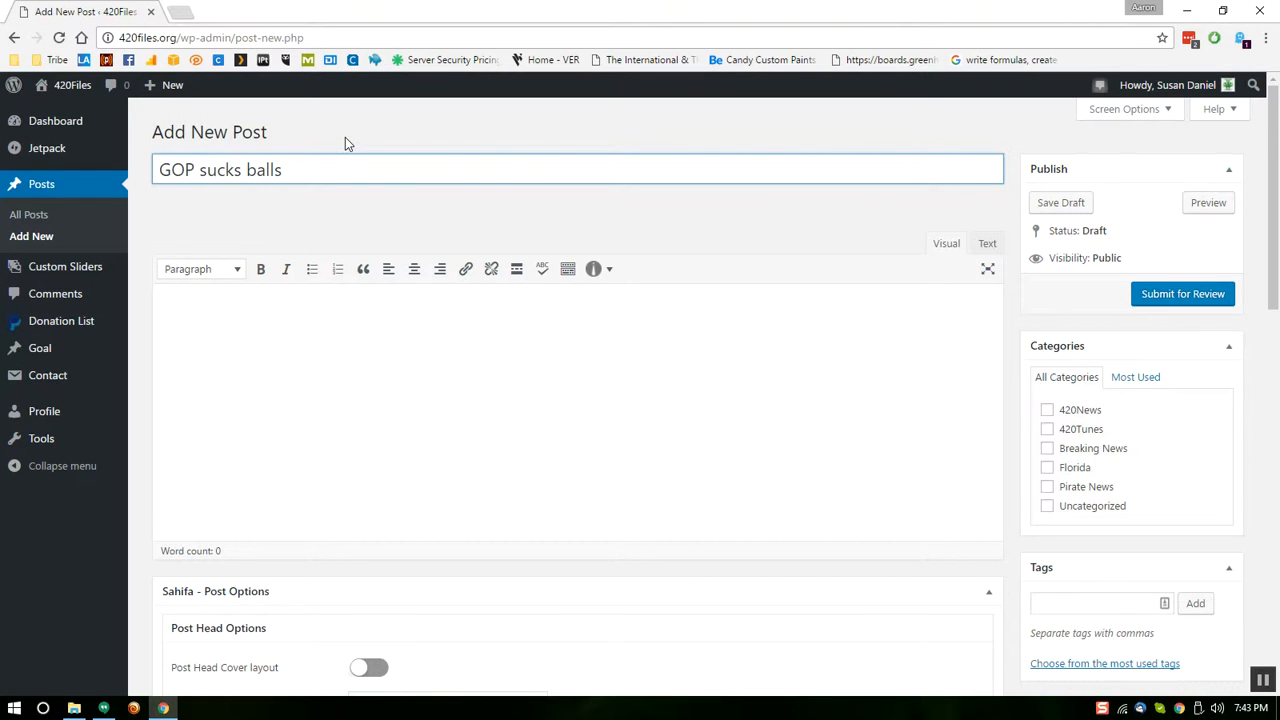
key("Tab")
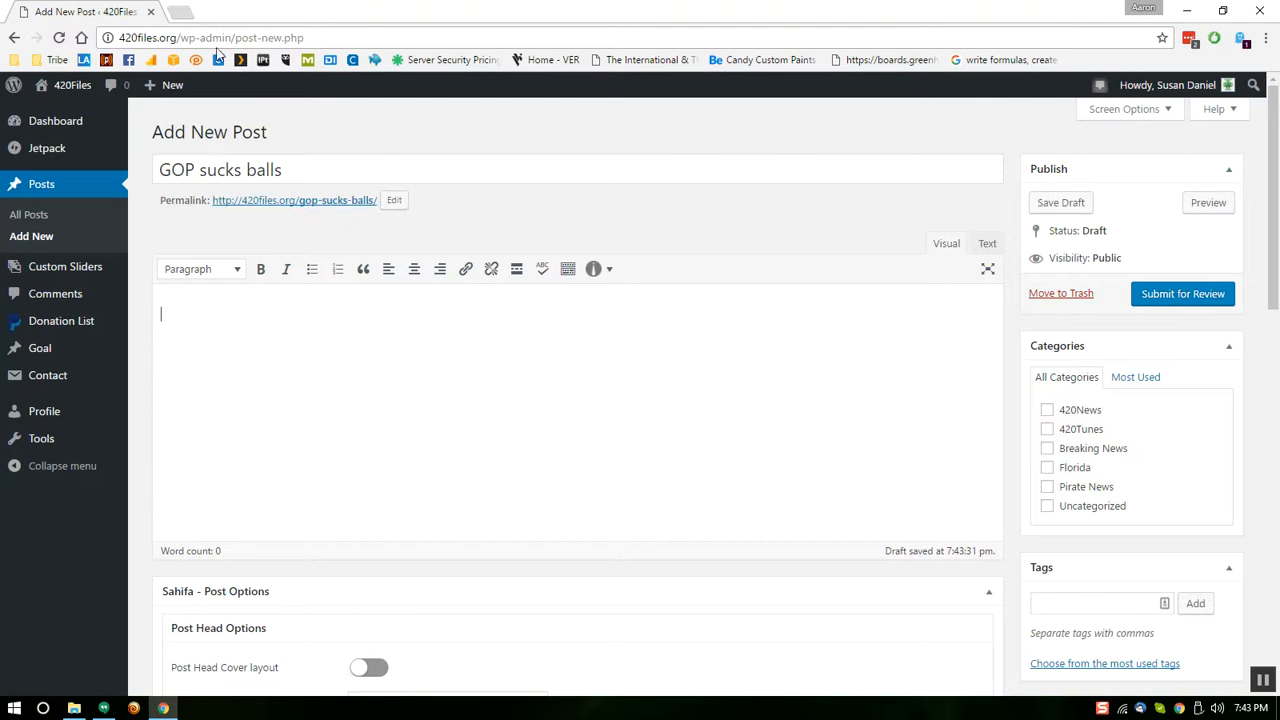
left_click(178, 12)
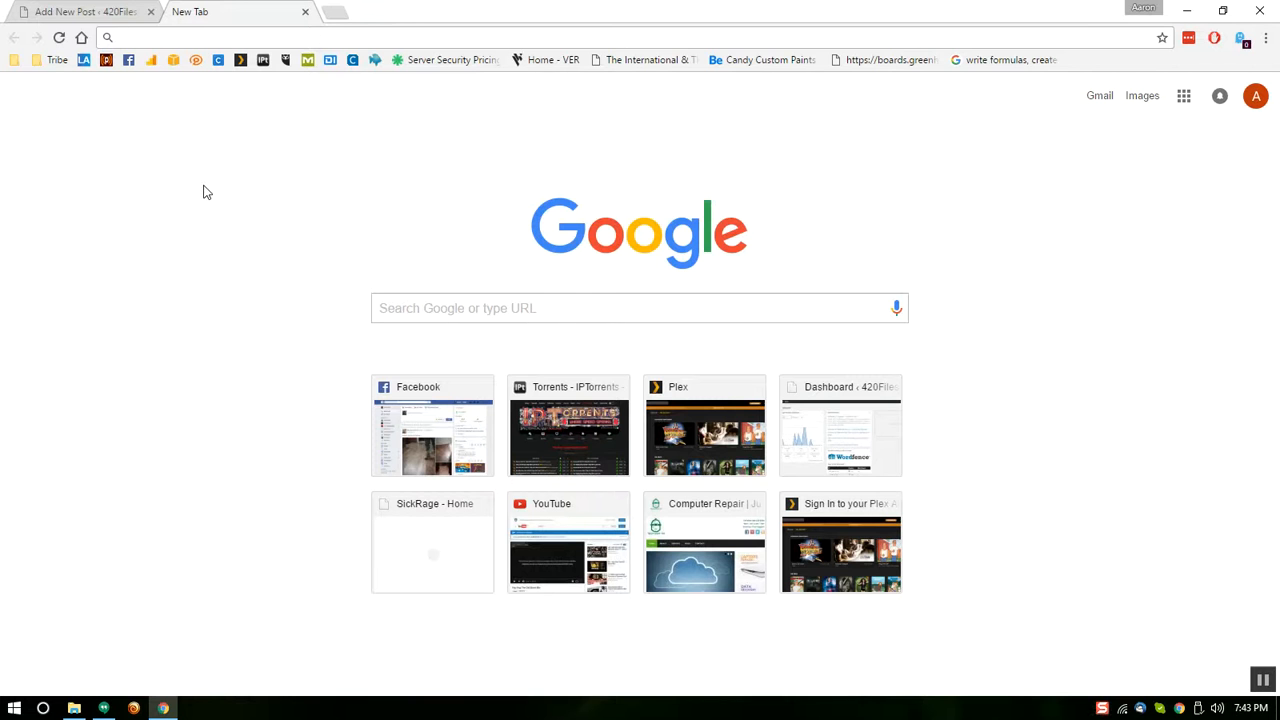
Search Google for 'GOP to introduce medical marijuana bill for Tennessee' and open The Tennessean article
left_click(219, 38)
type("gop")
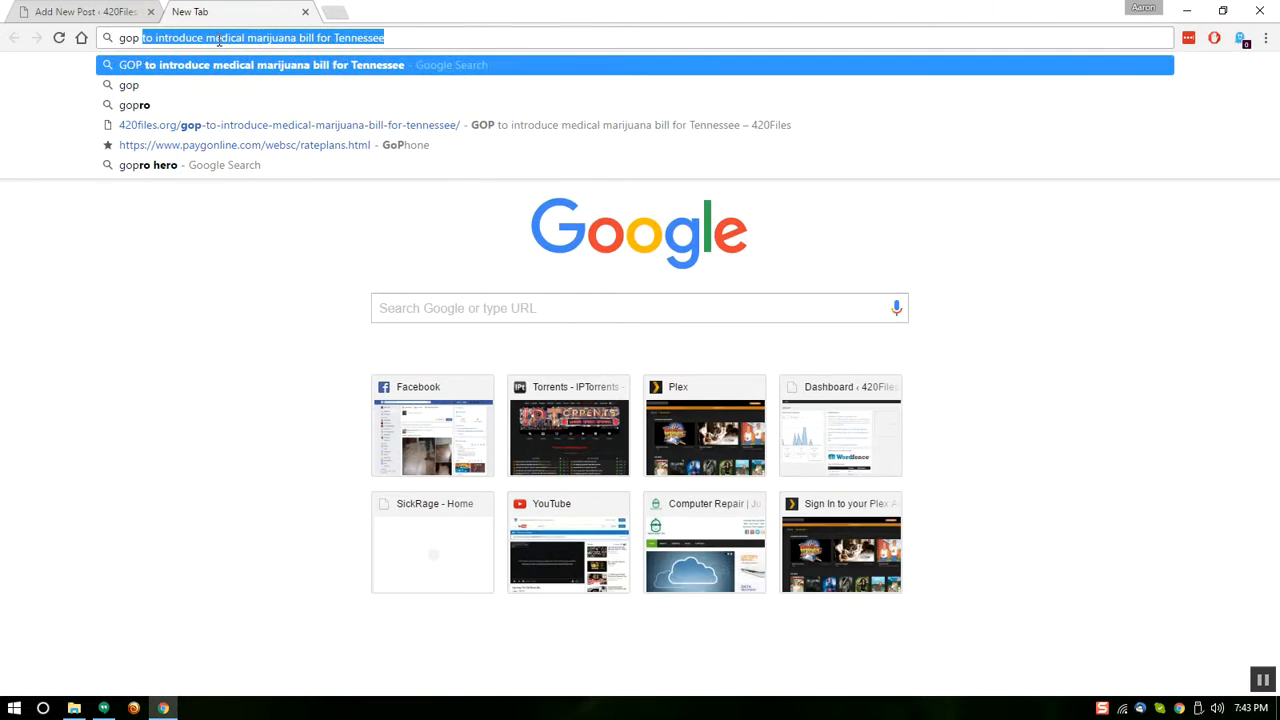
key("Return")
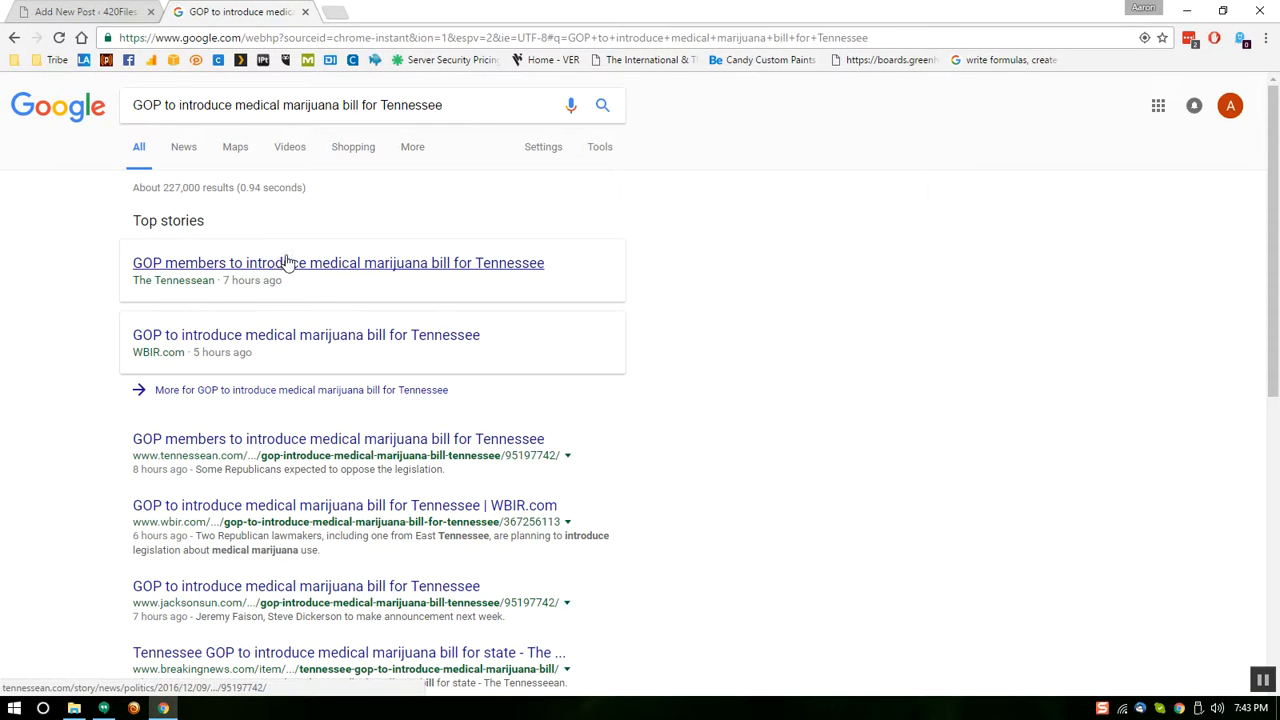
left_click(210, 268)
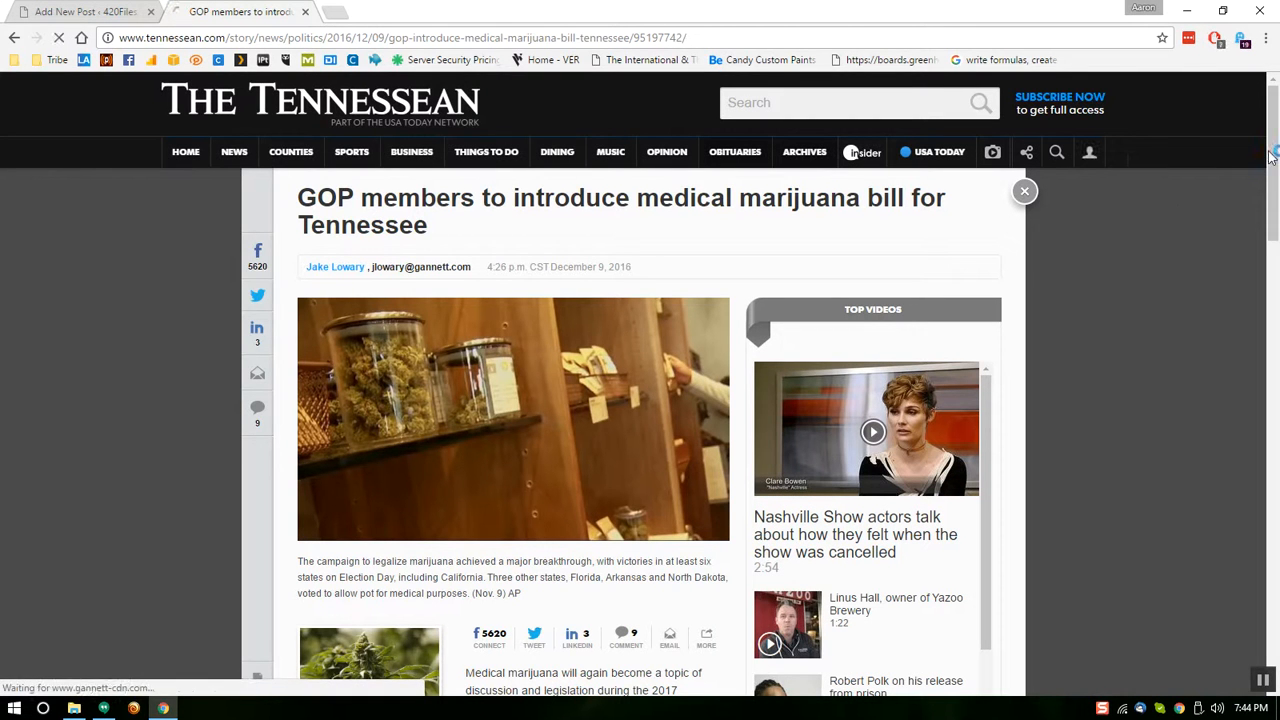
Select the Tennessean medical marijuana article's body text across several paragraphs
scroll(1272, 165, "down", 2)
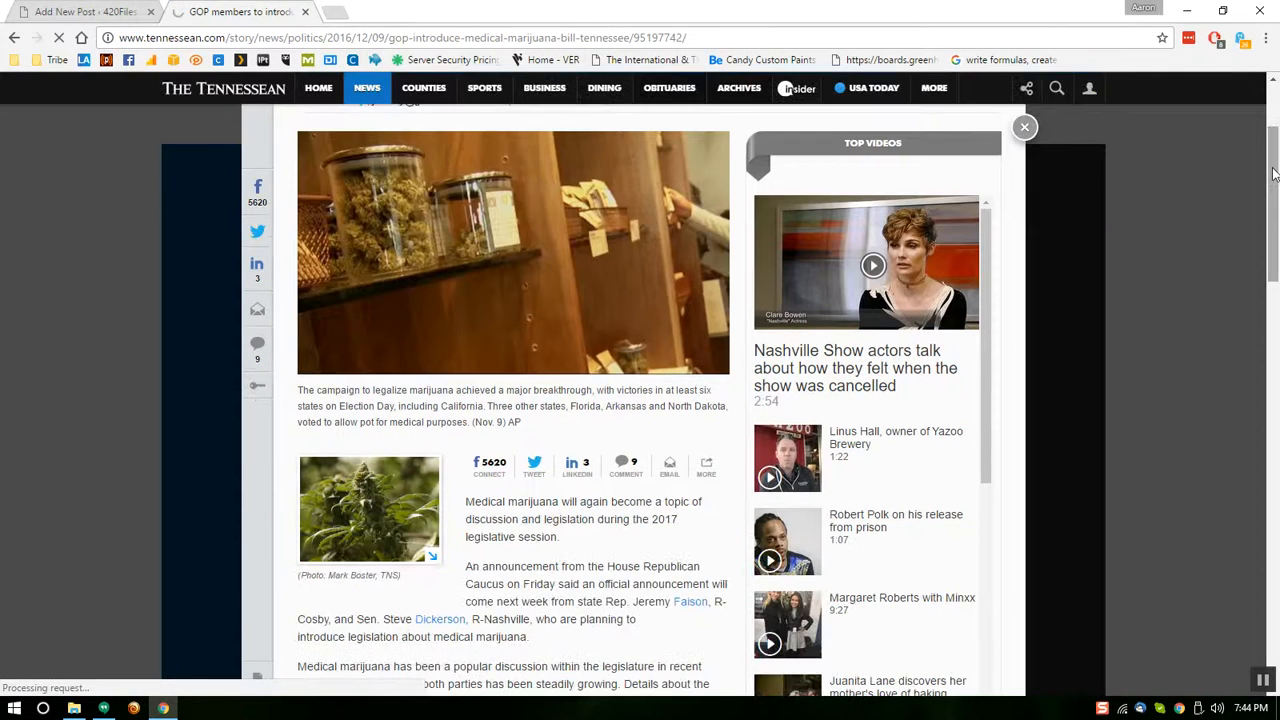
scroll(1274, 173, "down", 2)
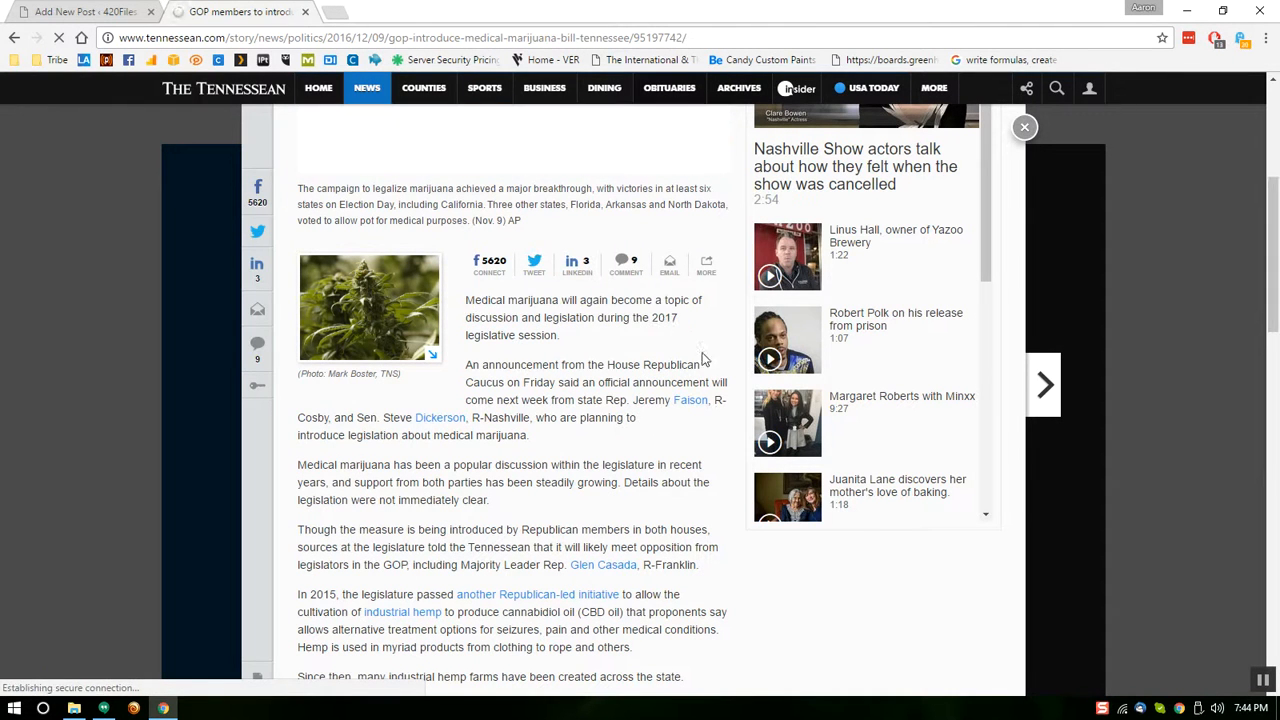
left_click_drag(466, 300, 702, 358)
left_click_drag(714, 662, 1265, 205)
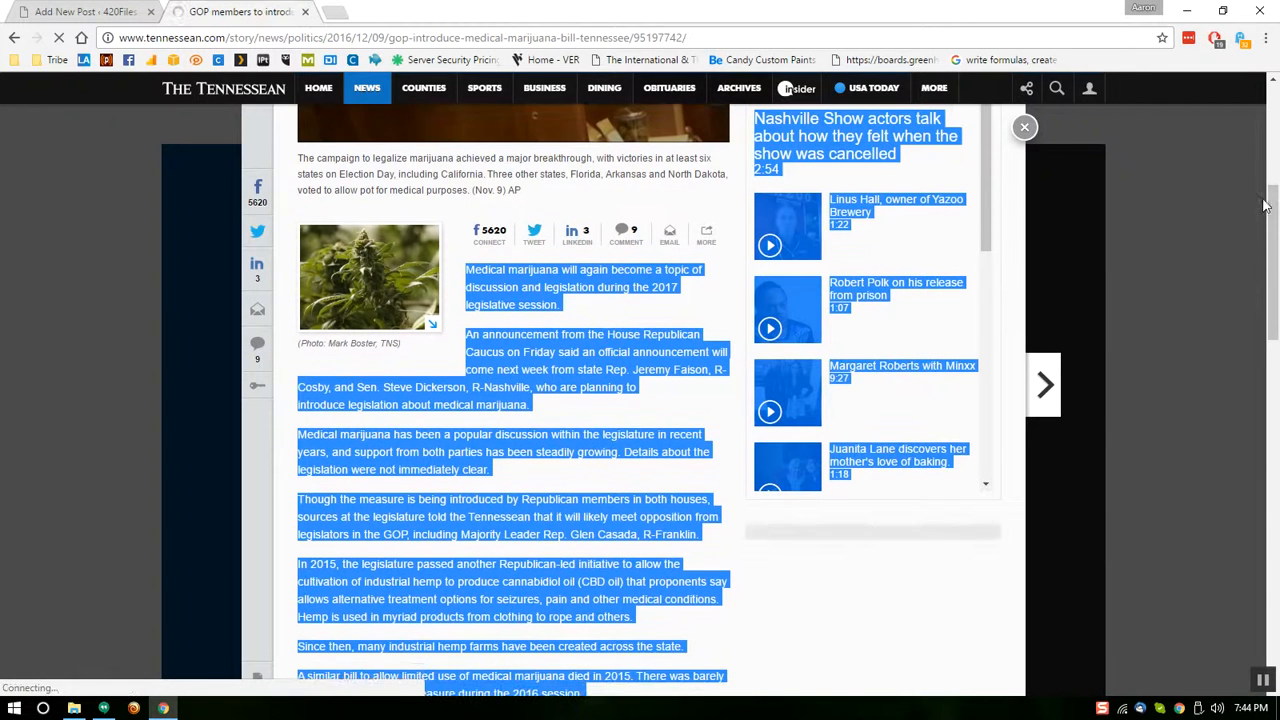
scroll(1274, 266, "down", 2)
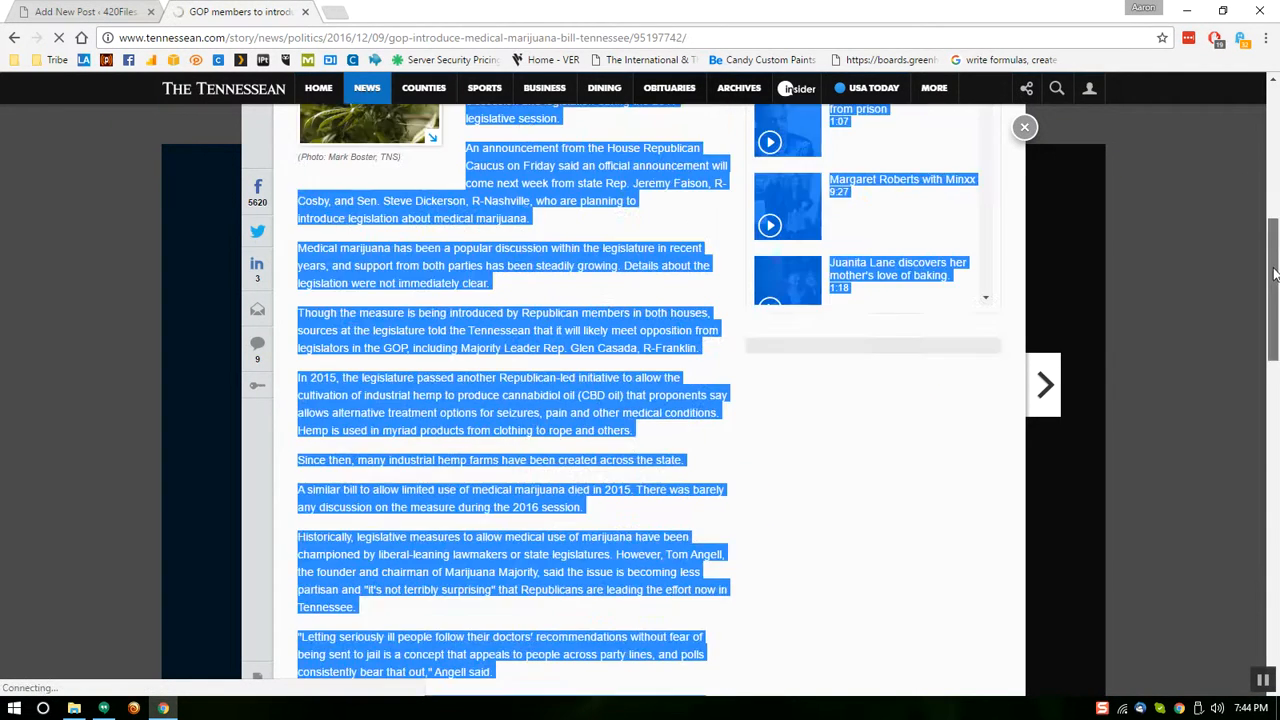
scroll(1275, 290, "down", 2)
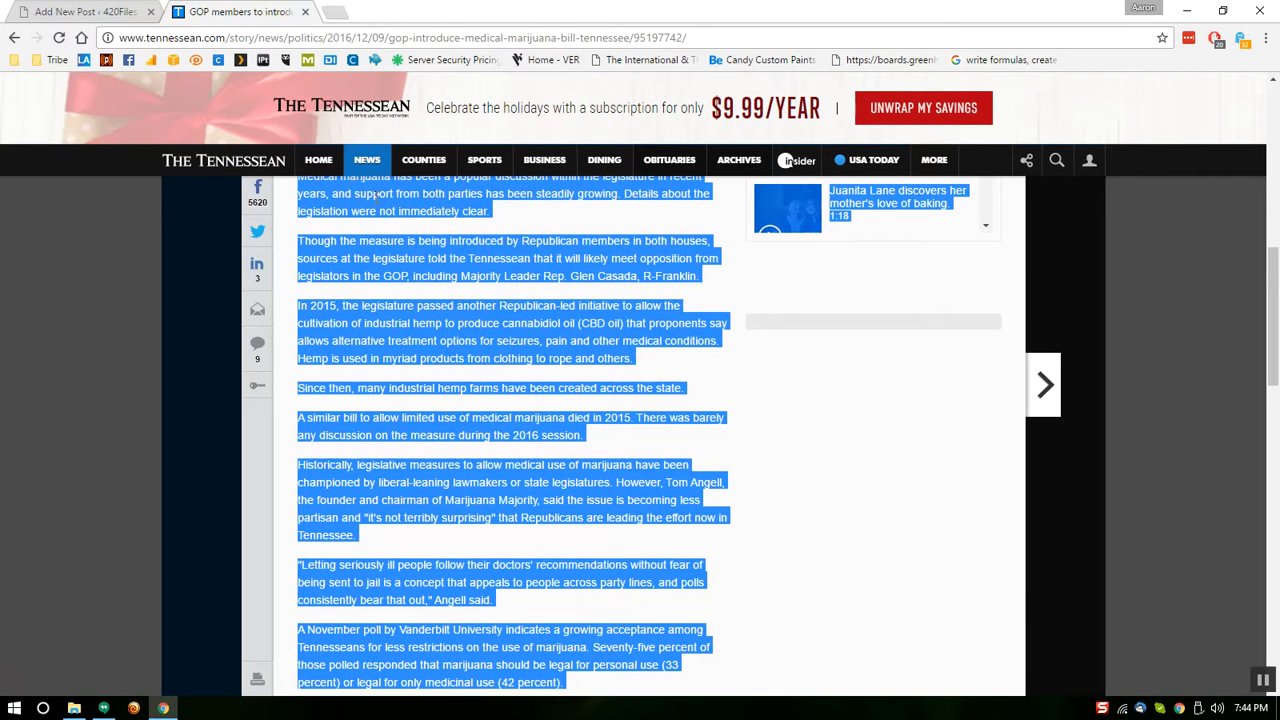
Copy the selected article text and return to the WordPress Add New Post editor
right_click(378, 203)
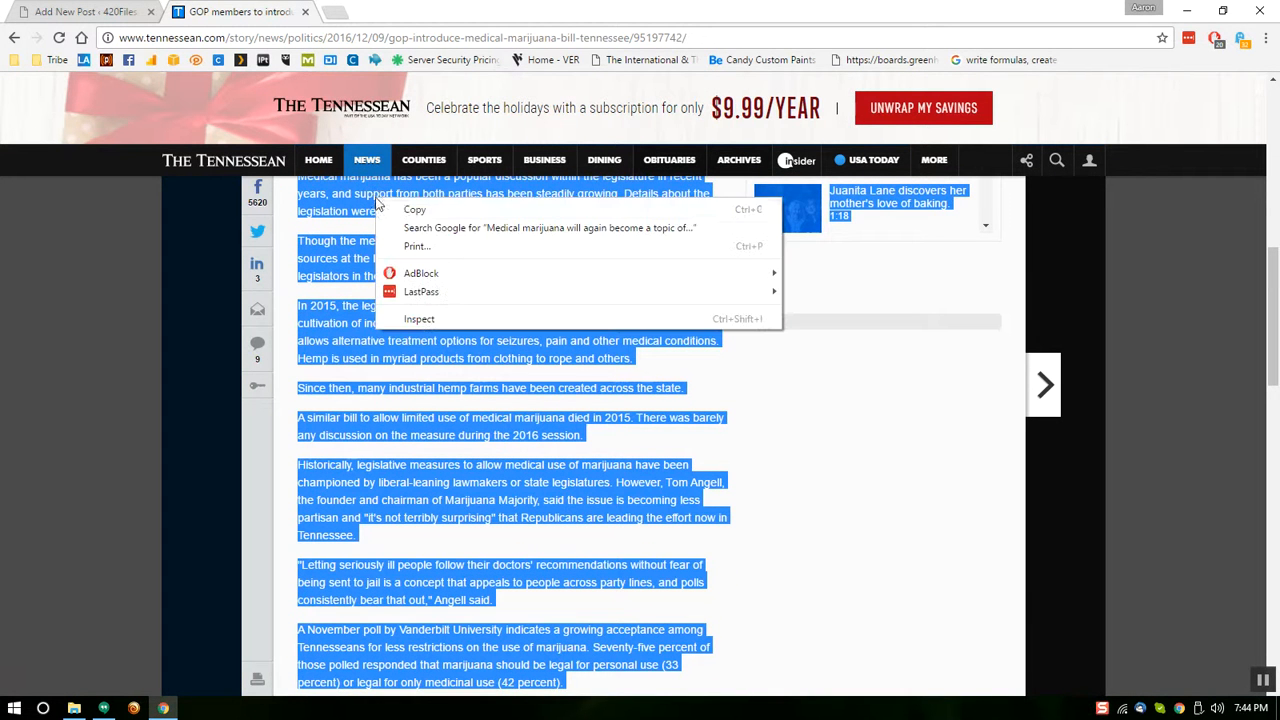
left_click(399, 212)
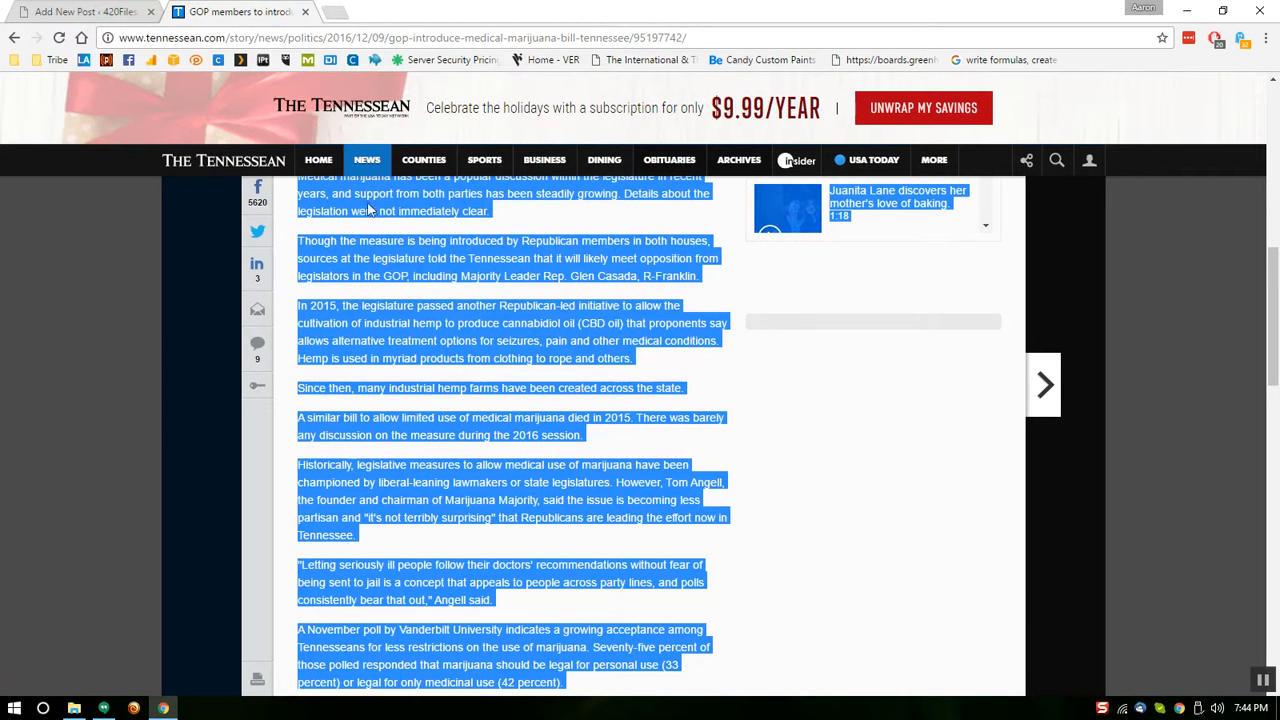
left_click(52, 10)
right_click(225, 336)
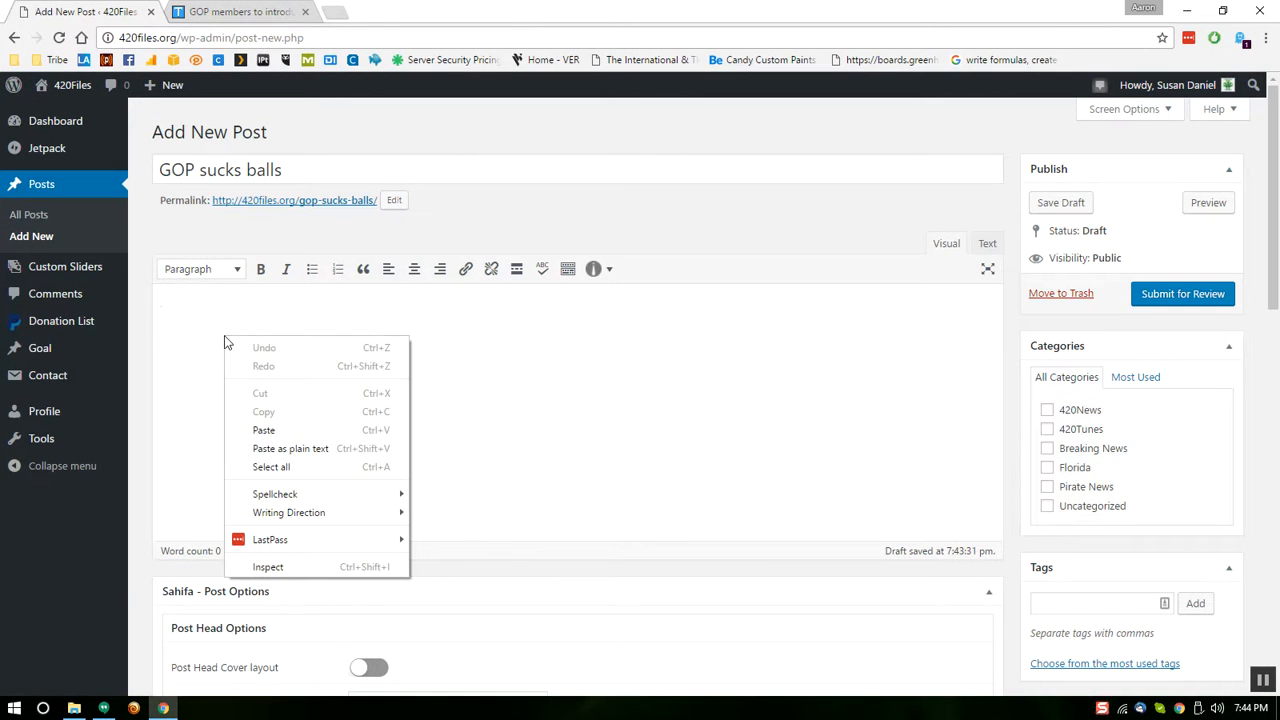
Paste the copied Tennessean article into the draft body and scroll through the pasted text
left_click(279, 431)
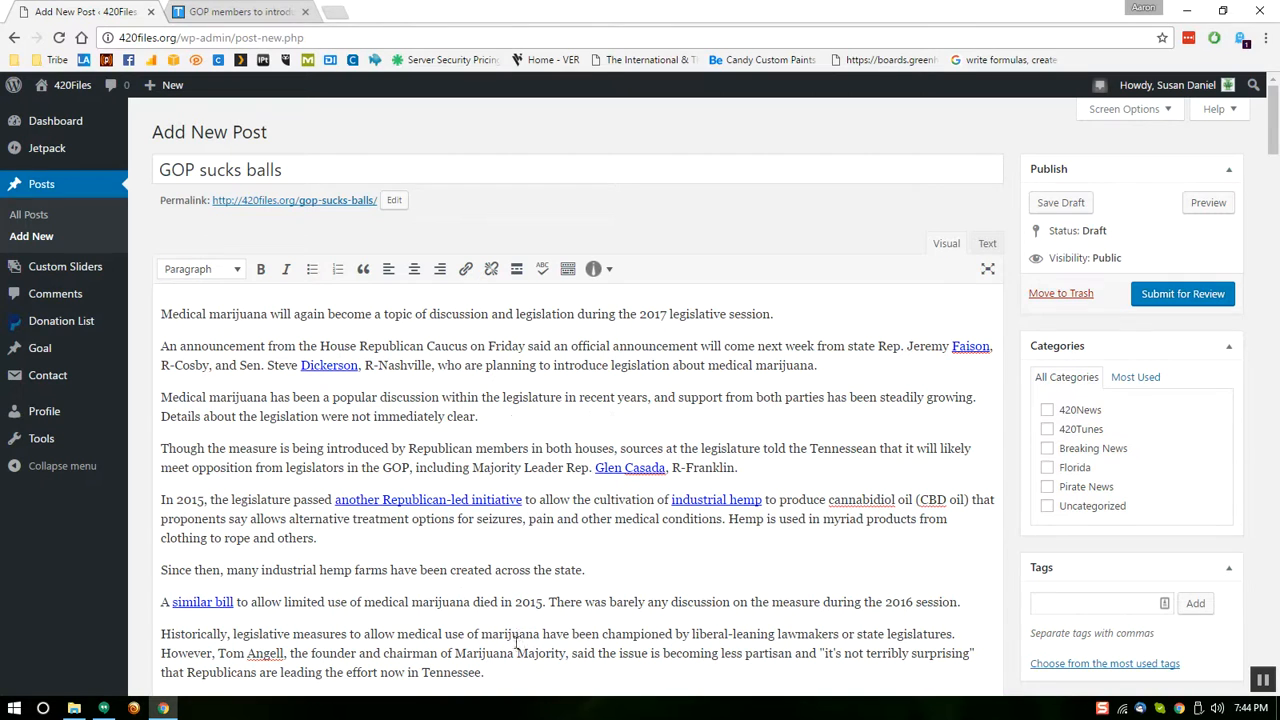
left_click_drag(1275, 140, 1275, 457)
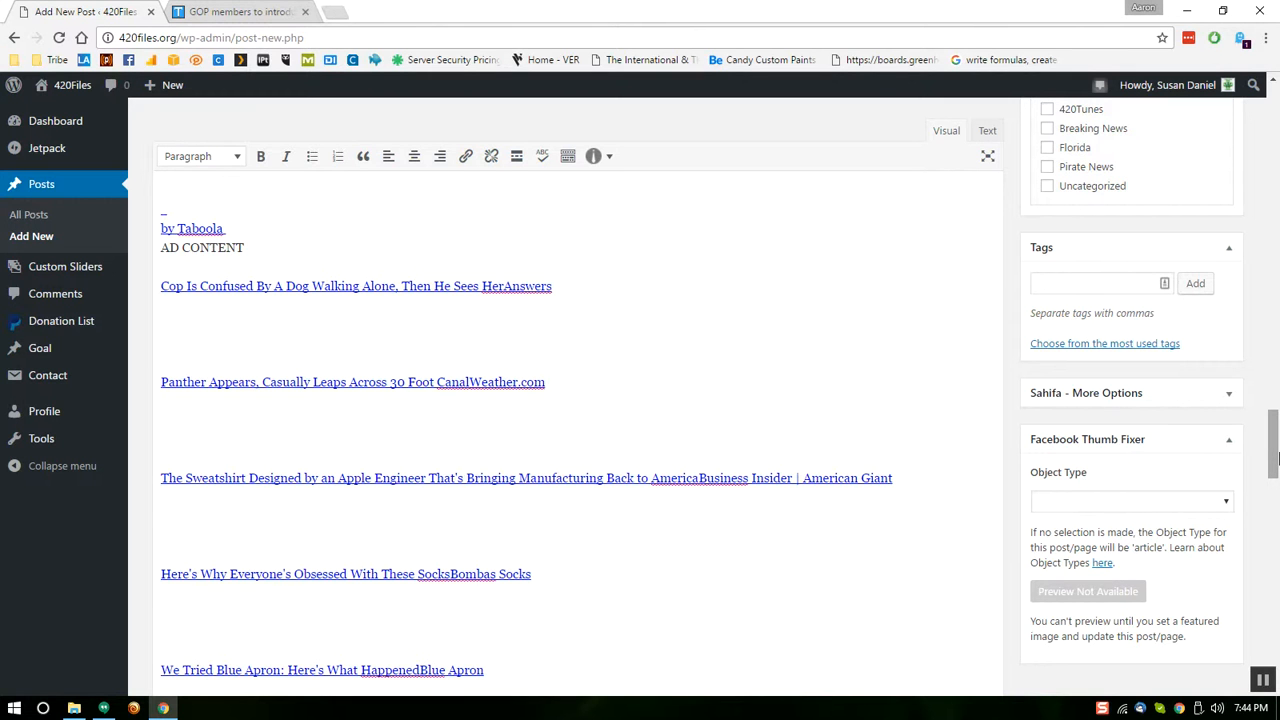
left_click_drag(1277, 457, 1275, 121)
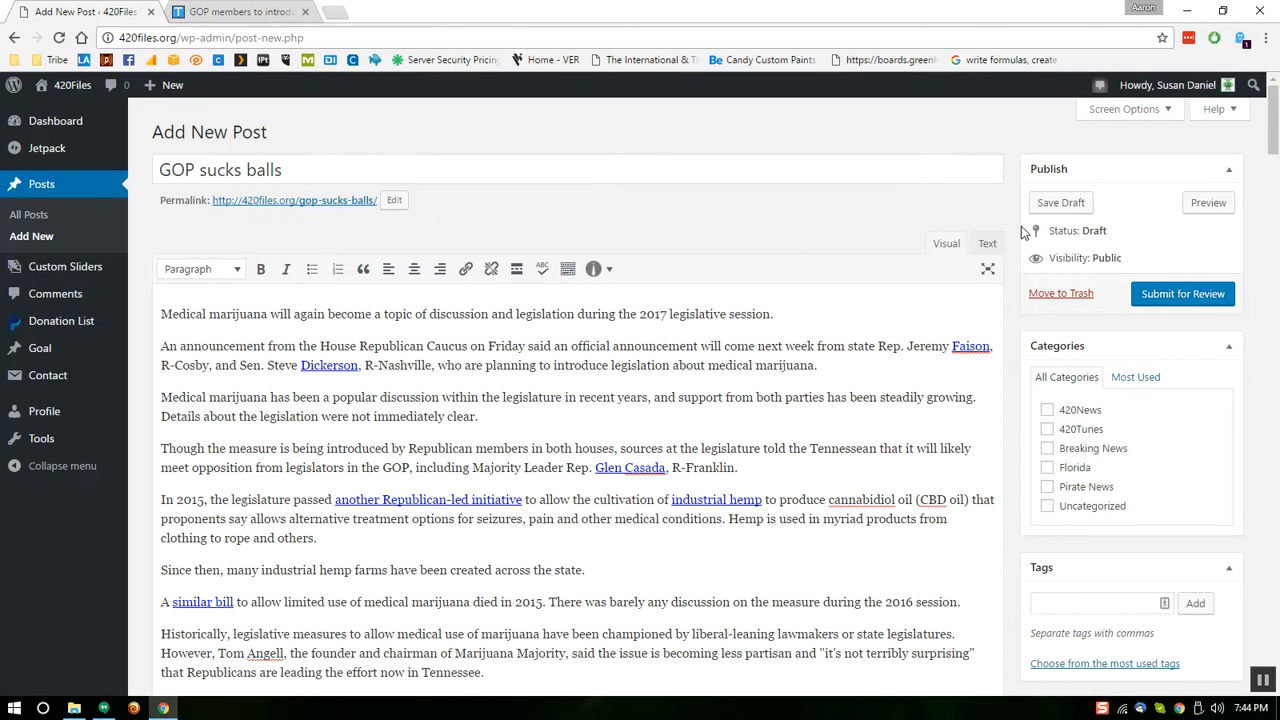
Preview the draft, close the Tennessean tab, and copy the preview's opening words
left_click(1212, 210)
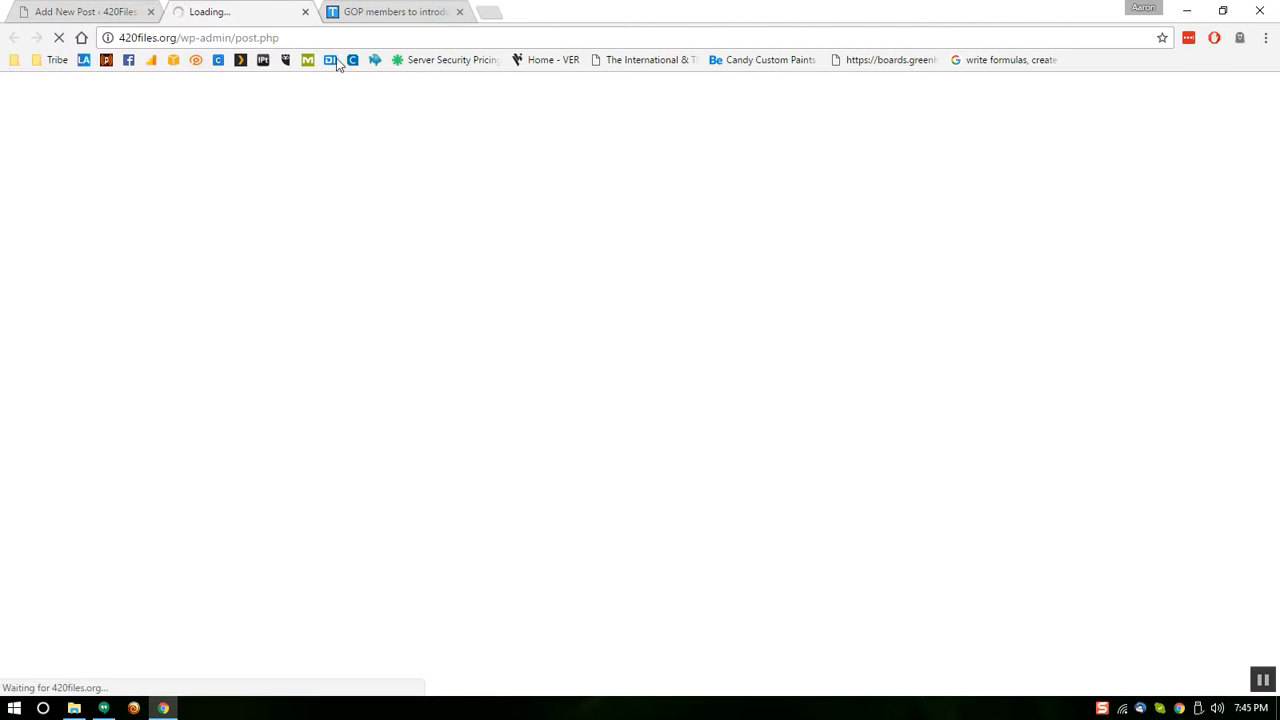
left_click(459, 11)
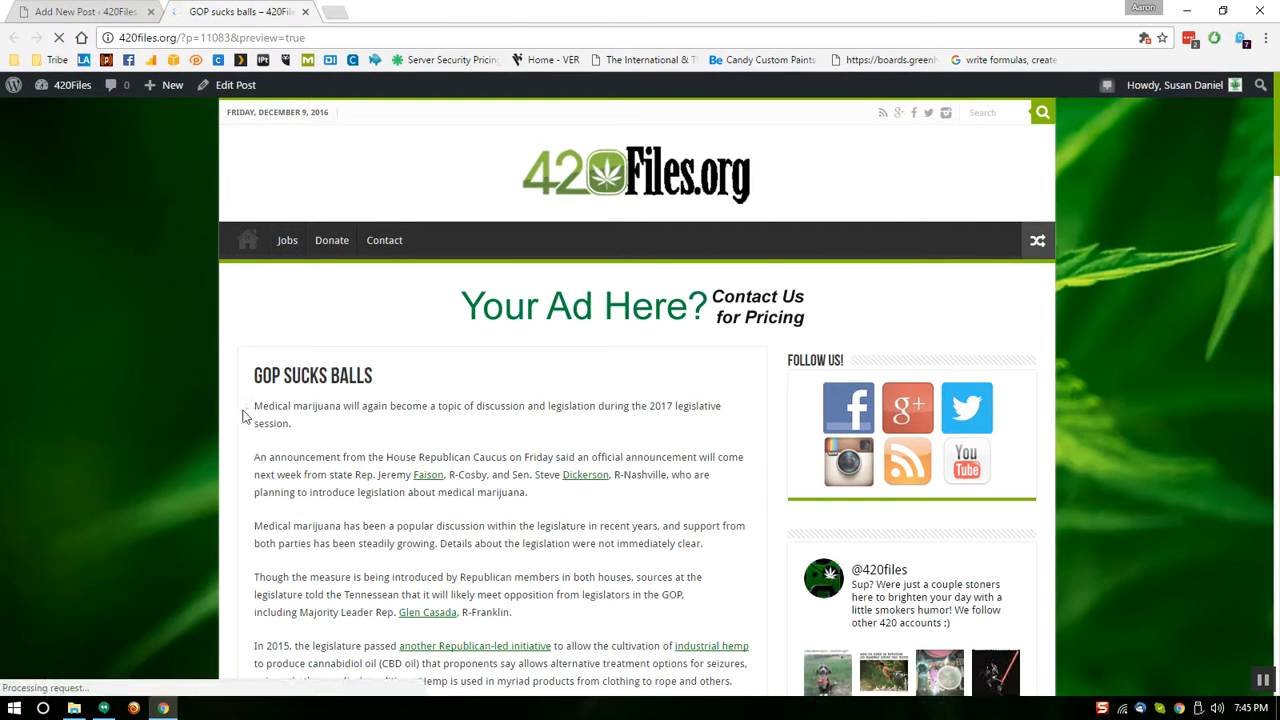
left_click_drag(256, 410, 521, 408)
right_click(488, 408)
left_click(508, 422)
left_click(64, 12)
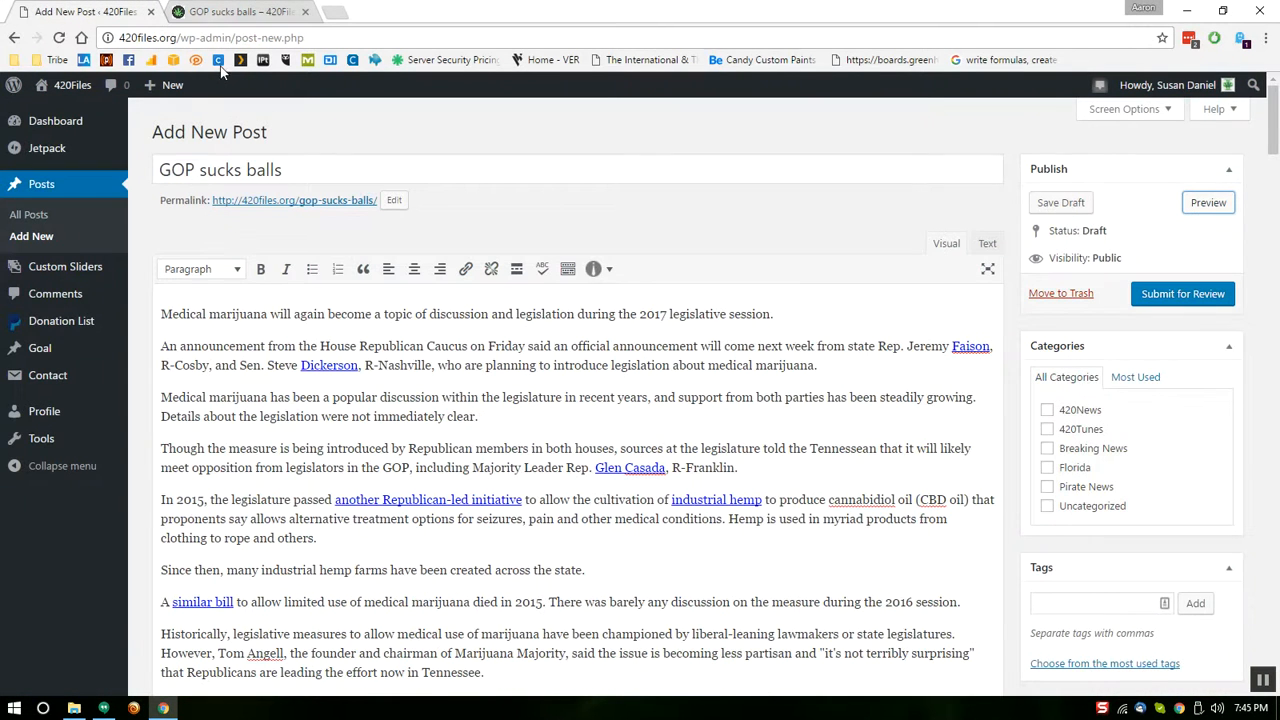
Retitle the post 'Medical marijuana will again become a topic of discussion' and preview it
left_click_drag(308, 166, 156, 171)
right_click(205, 174)
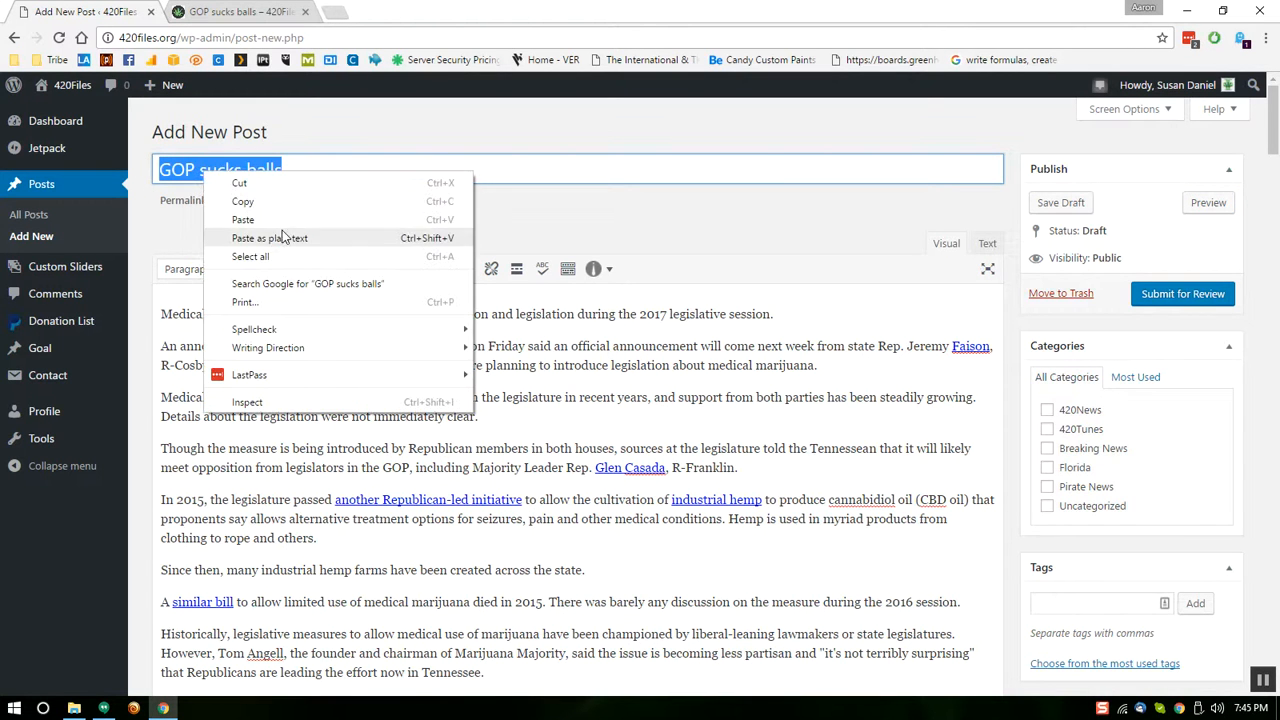
left_click(286, 222)
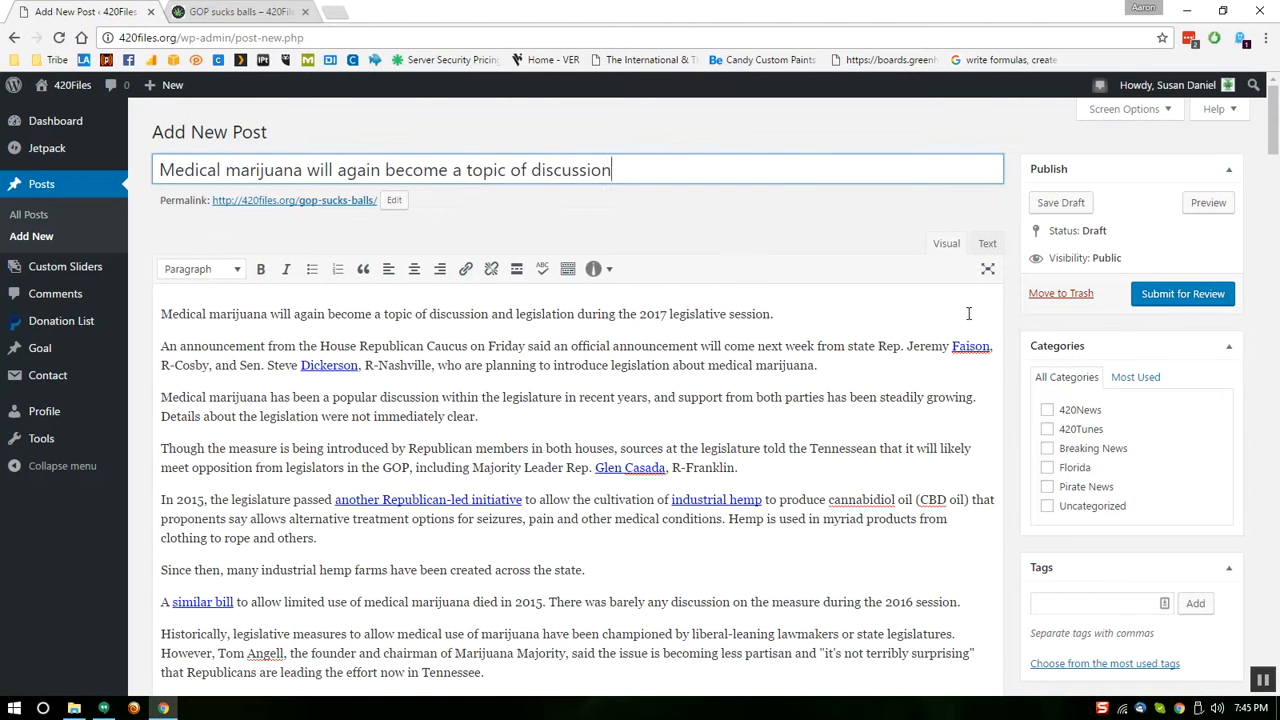
left_click(1206, 202)
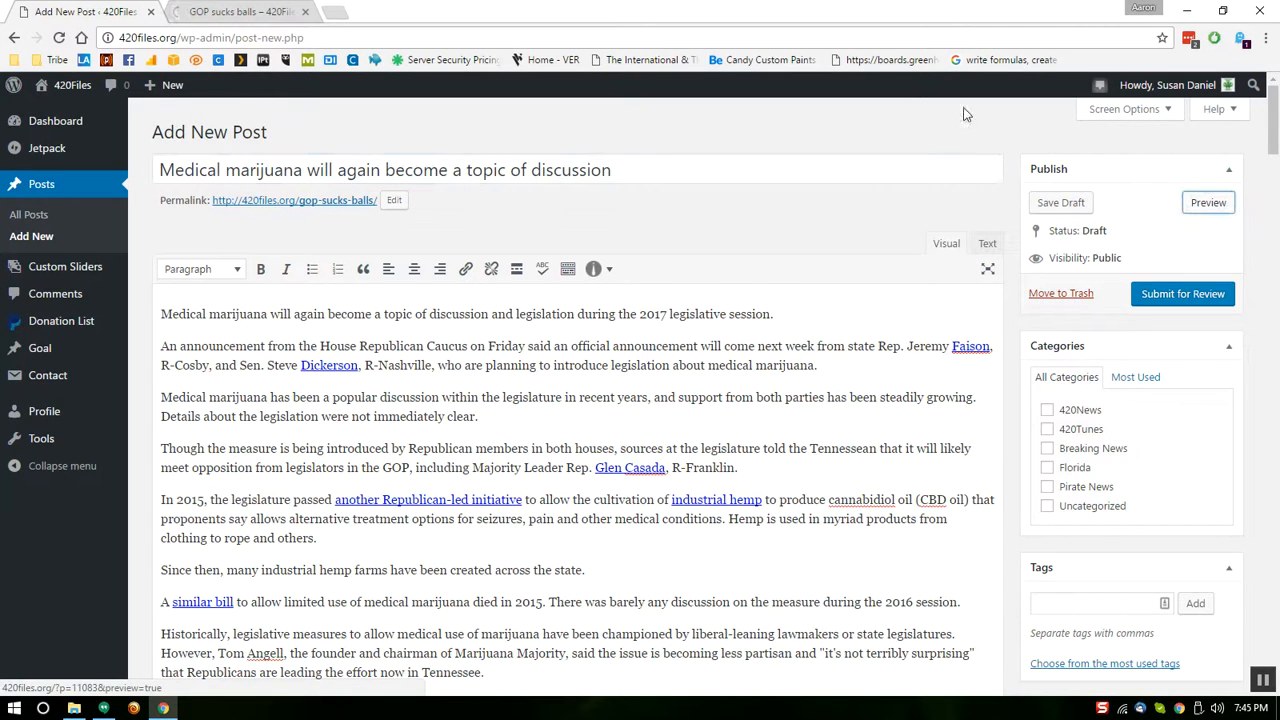
left_click(240, 12)
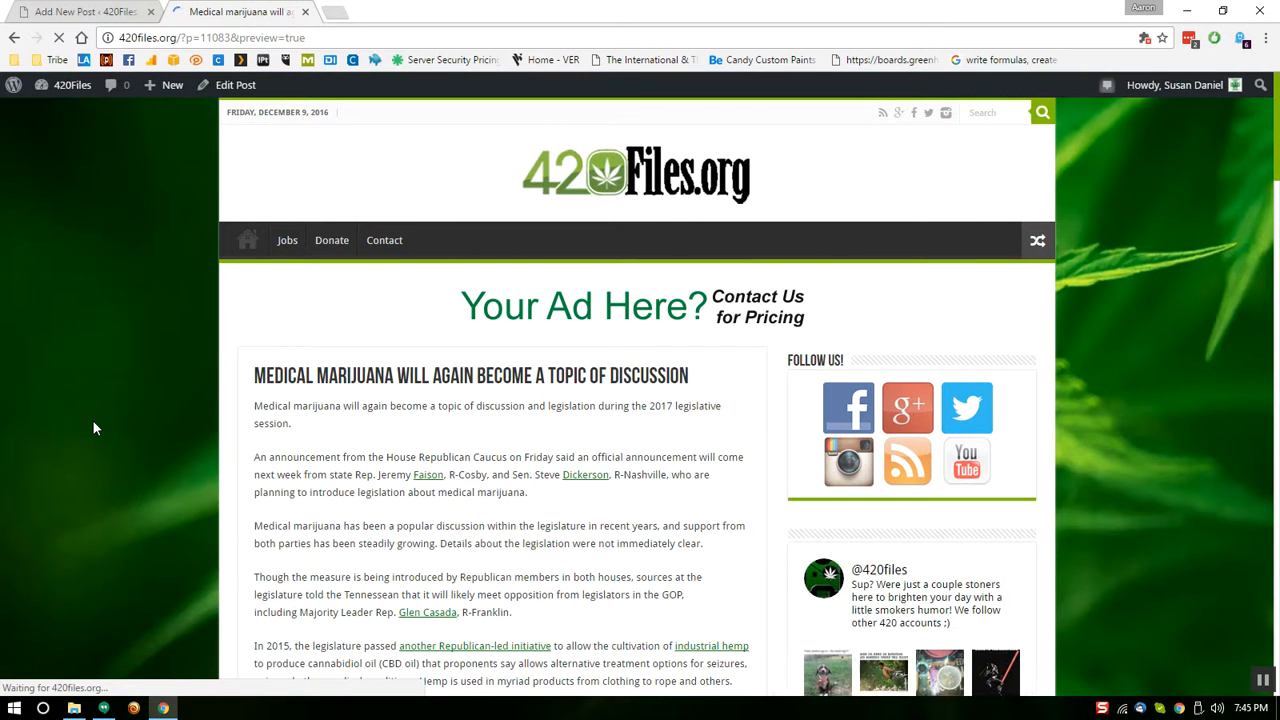
left_click(82, 13)
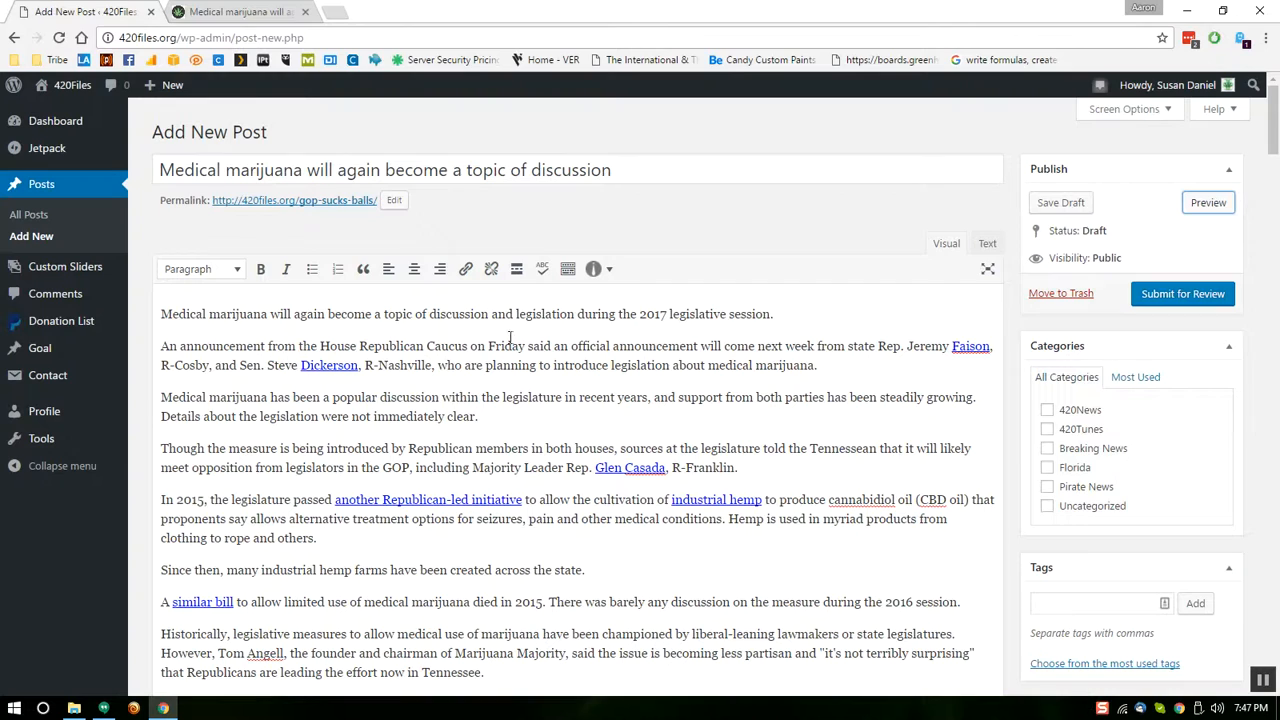
Scroll down the editor and select the entire first paragraph of the post
mouse_move(1273, 140)
left_mouse_down()
mouse_move(1275, 292)
mouse_move(1275, 140)
left_mouse_up()
scroll(361, 269, "down", 1)
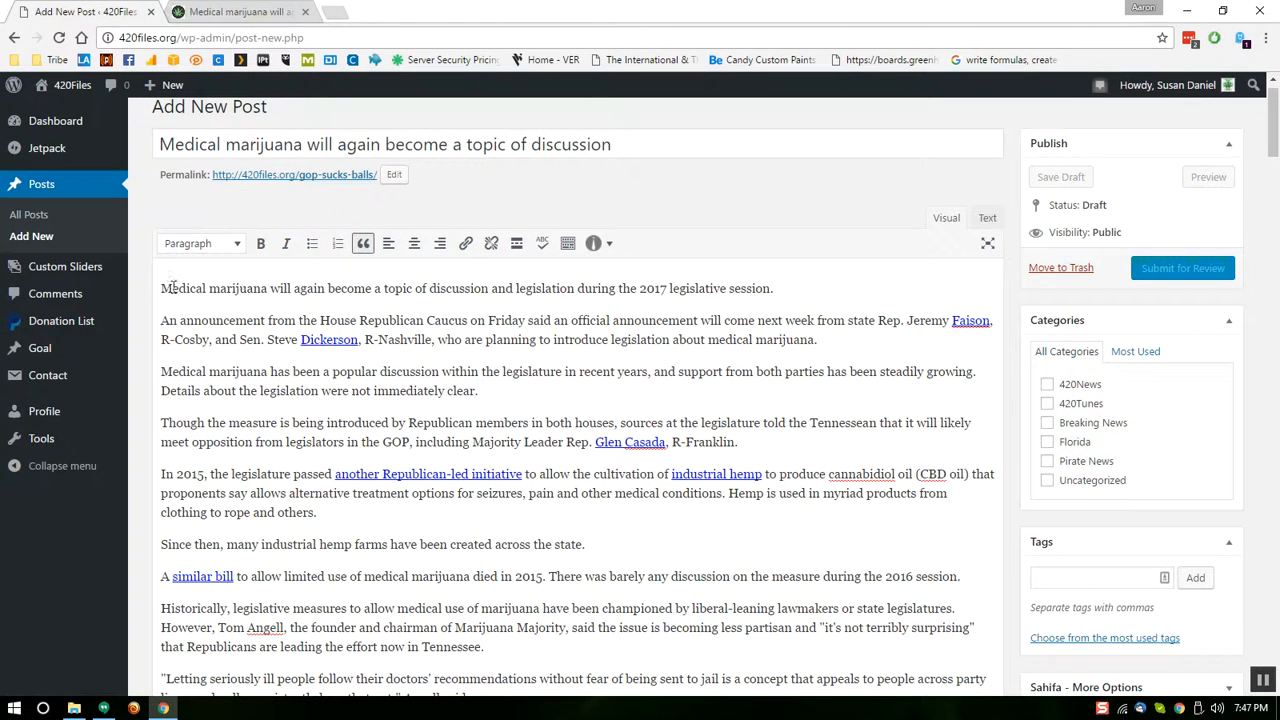
left_click_drag(162, 288, 829, 274)
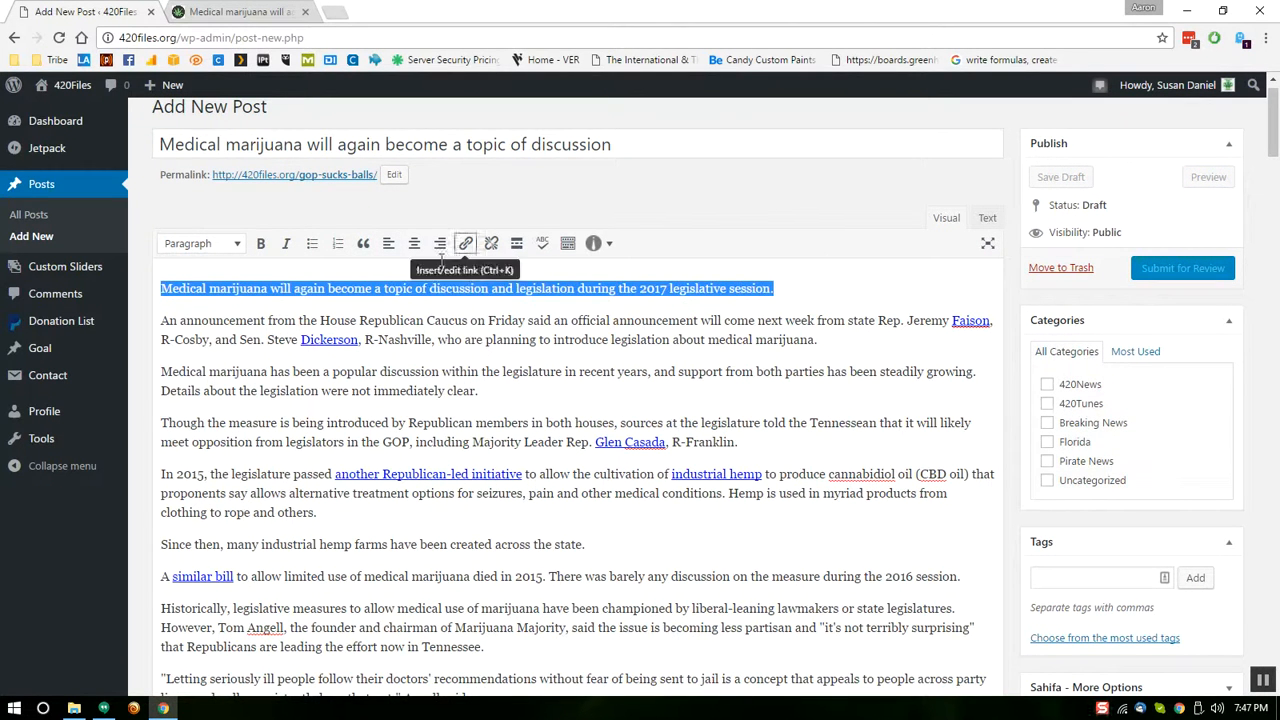
Format the first paragraph as a blockquote and check it in the preview
left_click(363, 247)
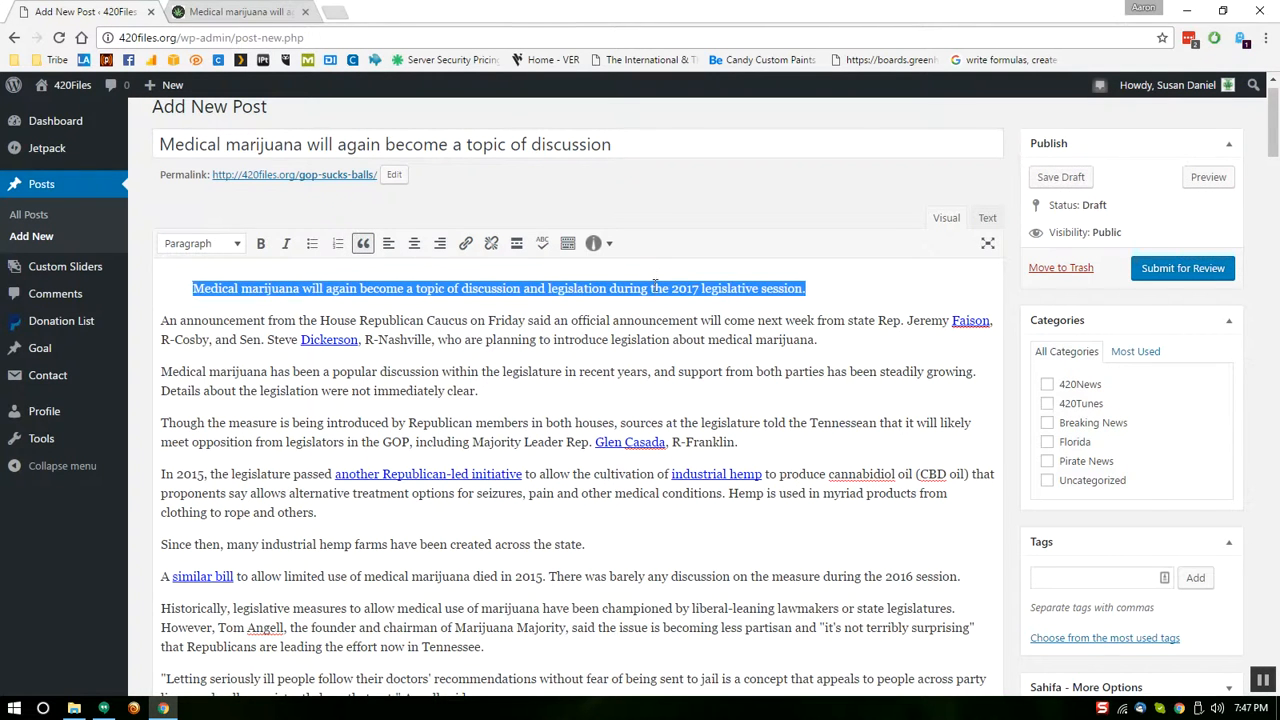
left_click(1193, 184)
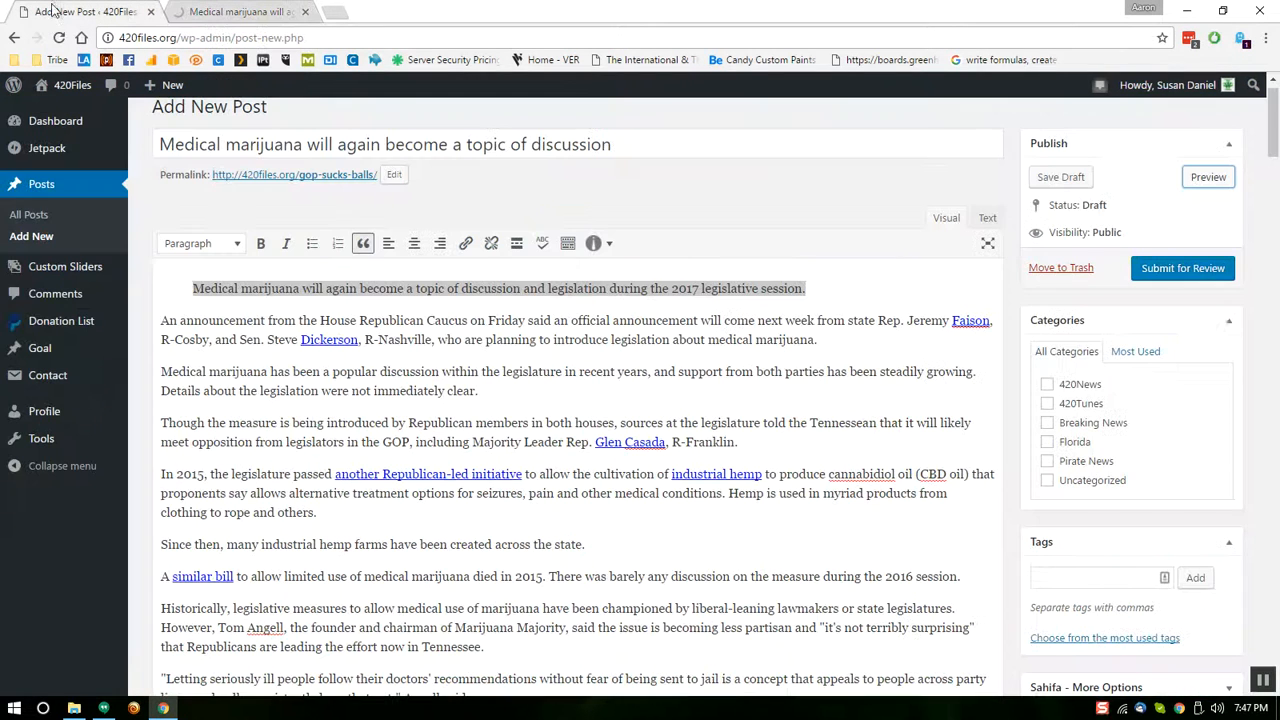
left_click(50, 12)
left_click_drag(320, 321, 423, 321)
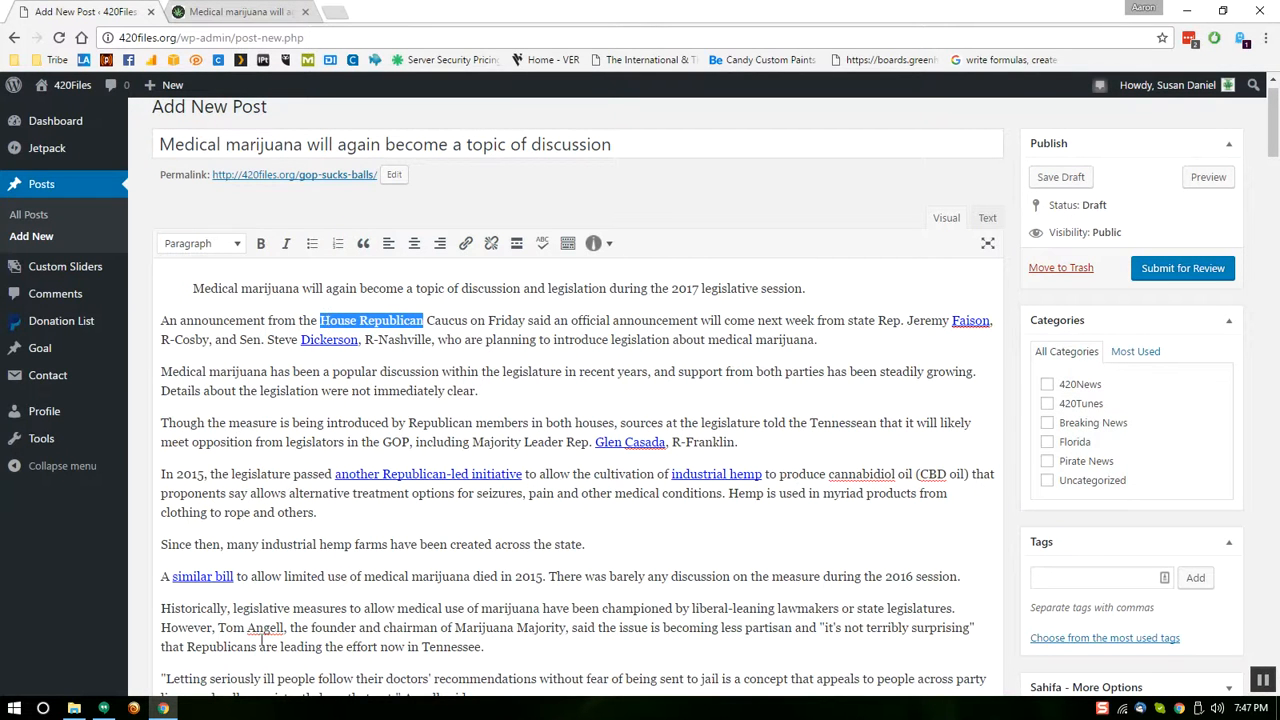
left_click_drag(1274, 137, 1270, 610)
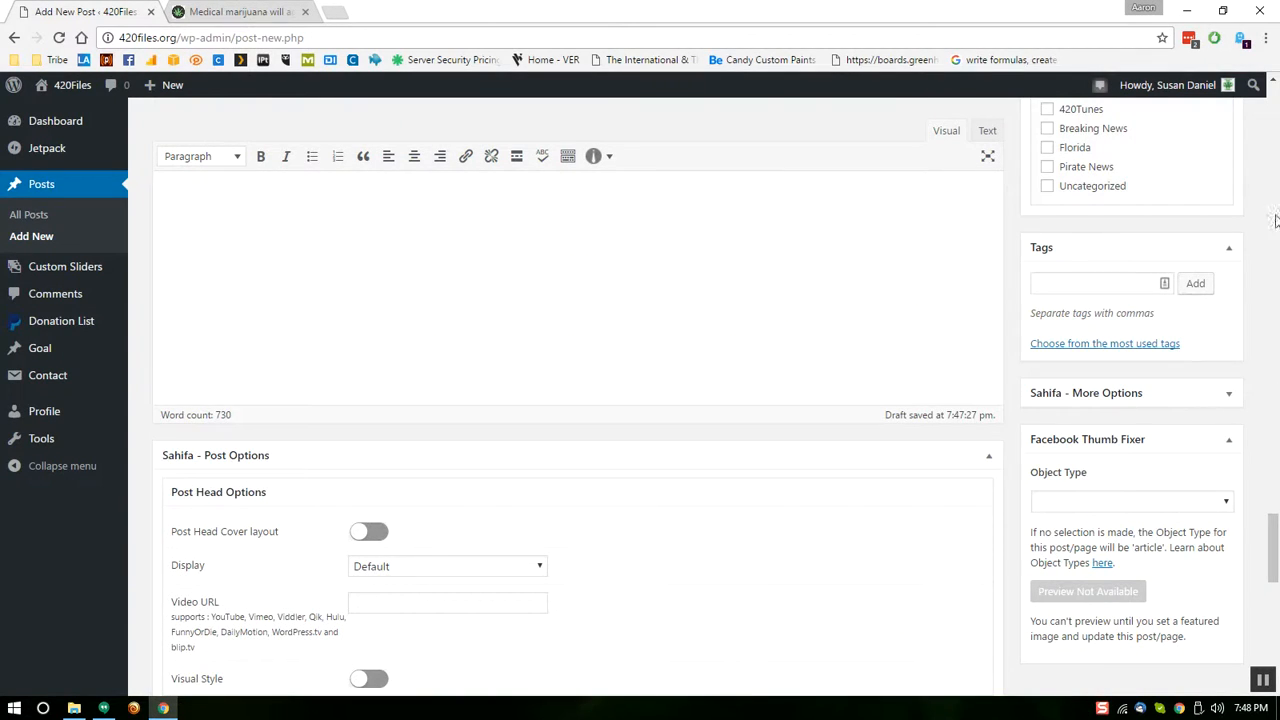
Add the author's name as the post's last line, select it, and start linking it
scroll(1274, 510, "up", 3)
scroll(1274, 510, "down", 2)
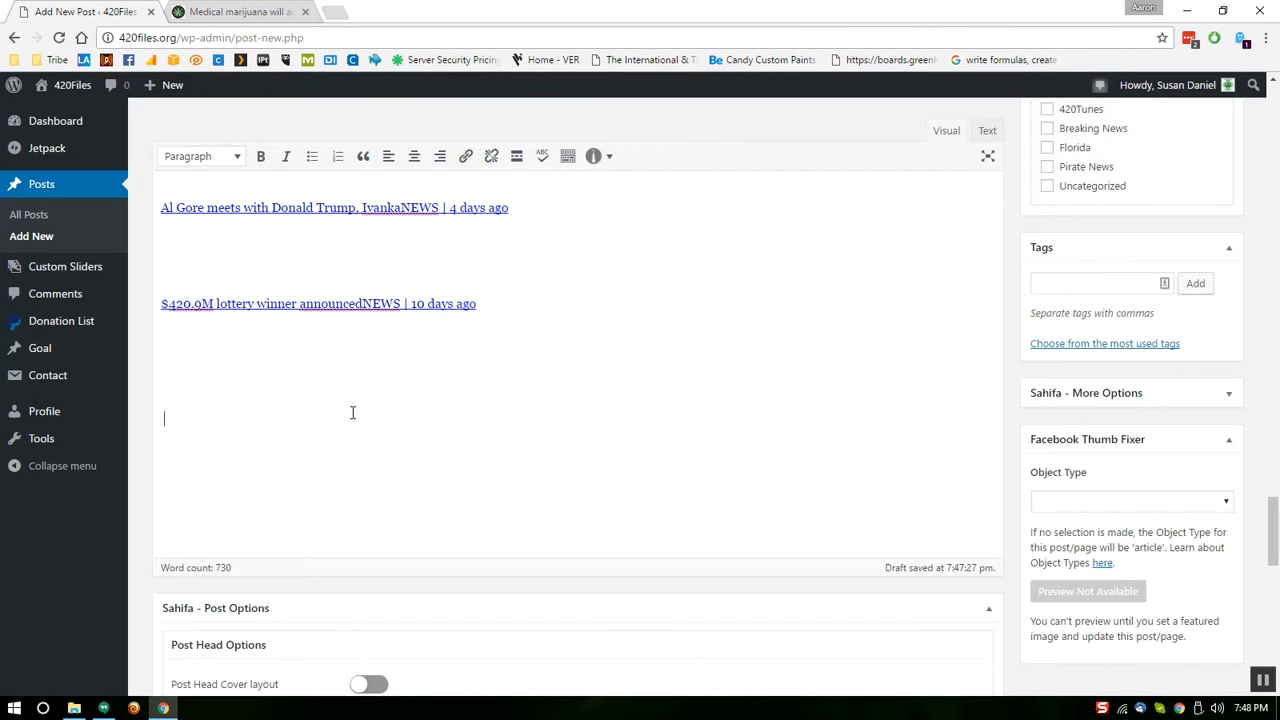
left_click_drag(164, 420, 243, 420)
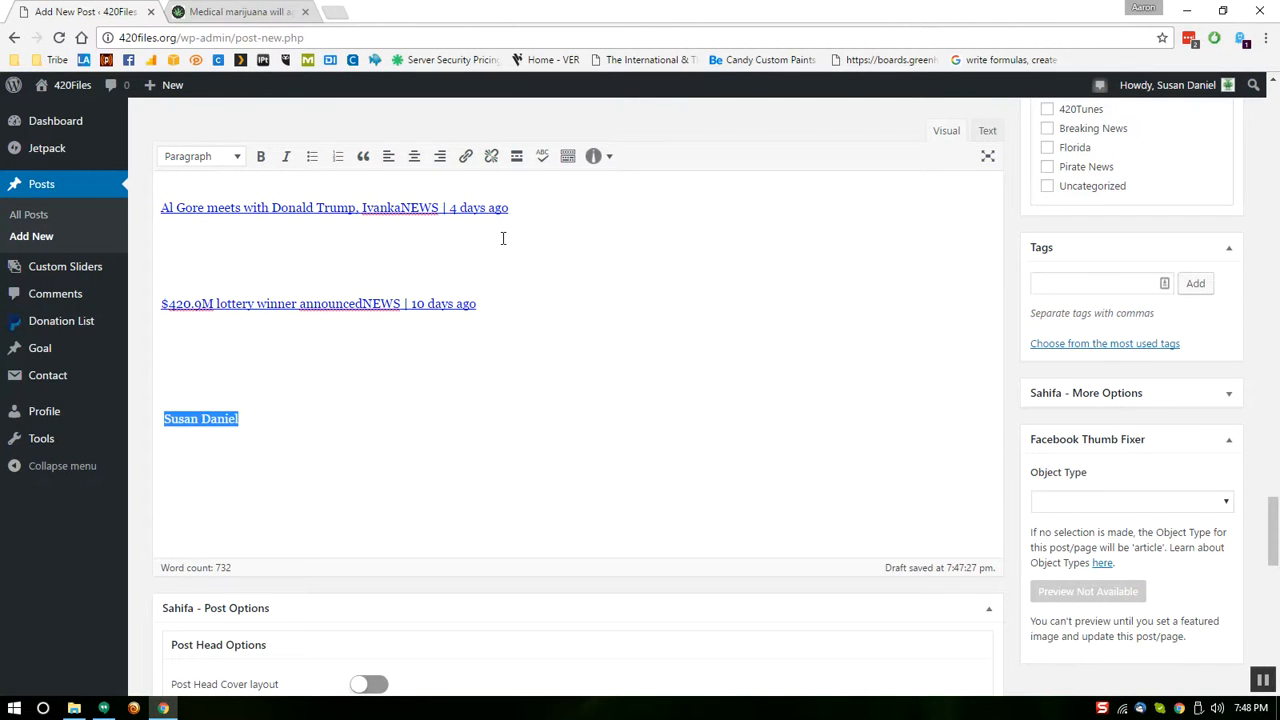
left_click(466, 157)
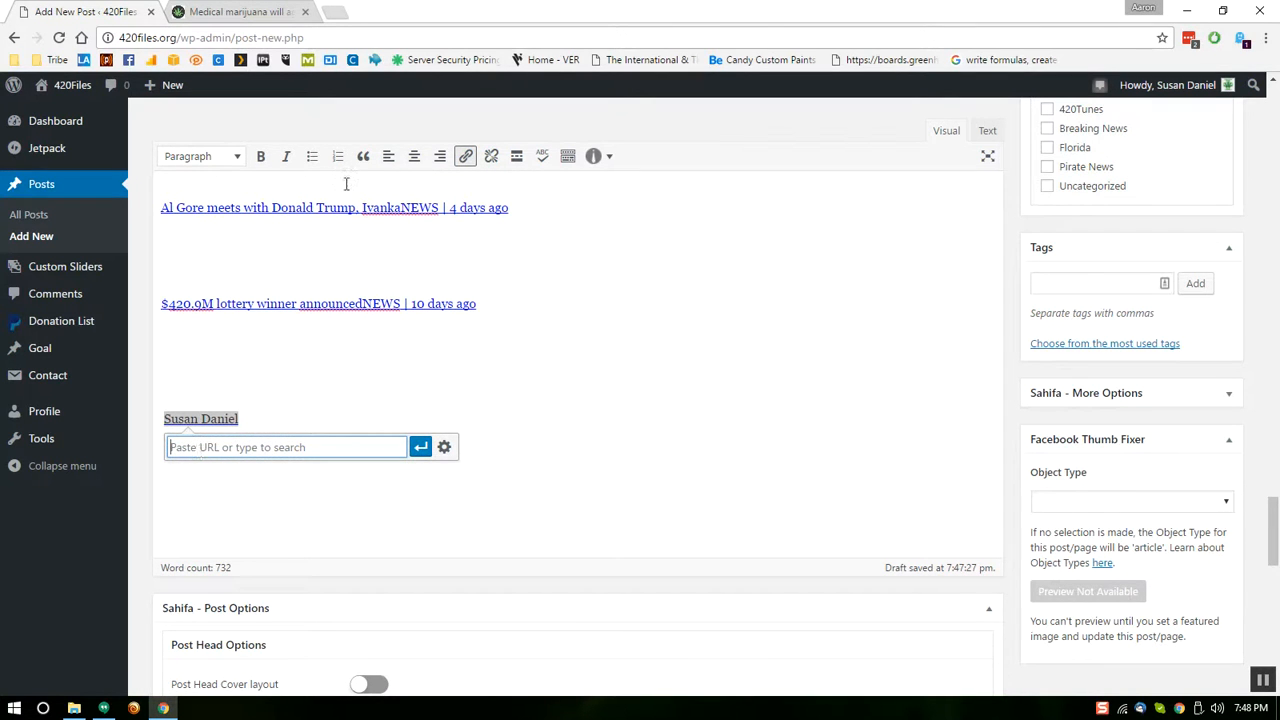
left_click(333, 11)
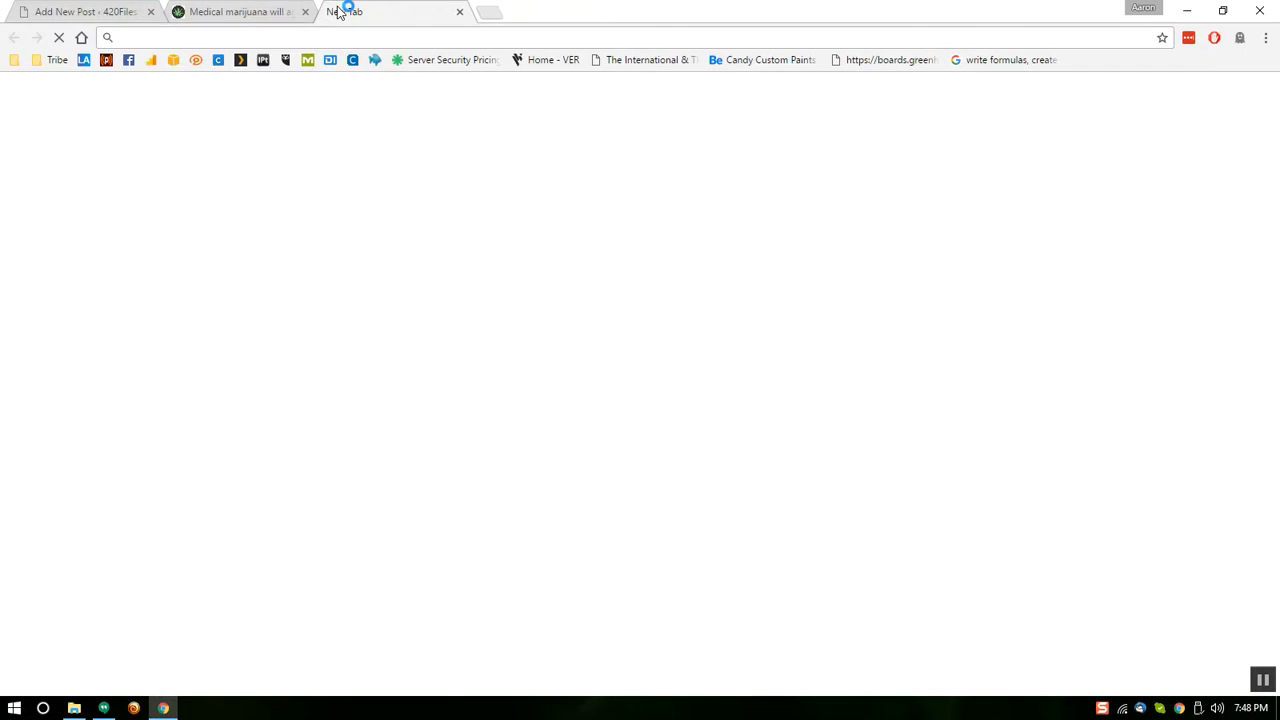
Search Facebook for the author, open her profile, and copy its web address
left_click(128, 59)
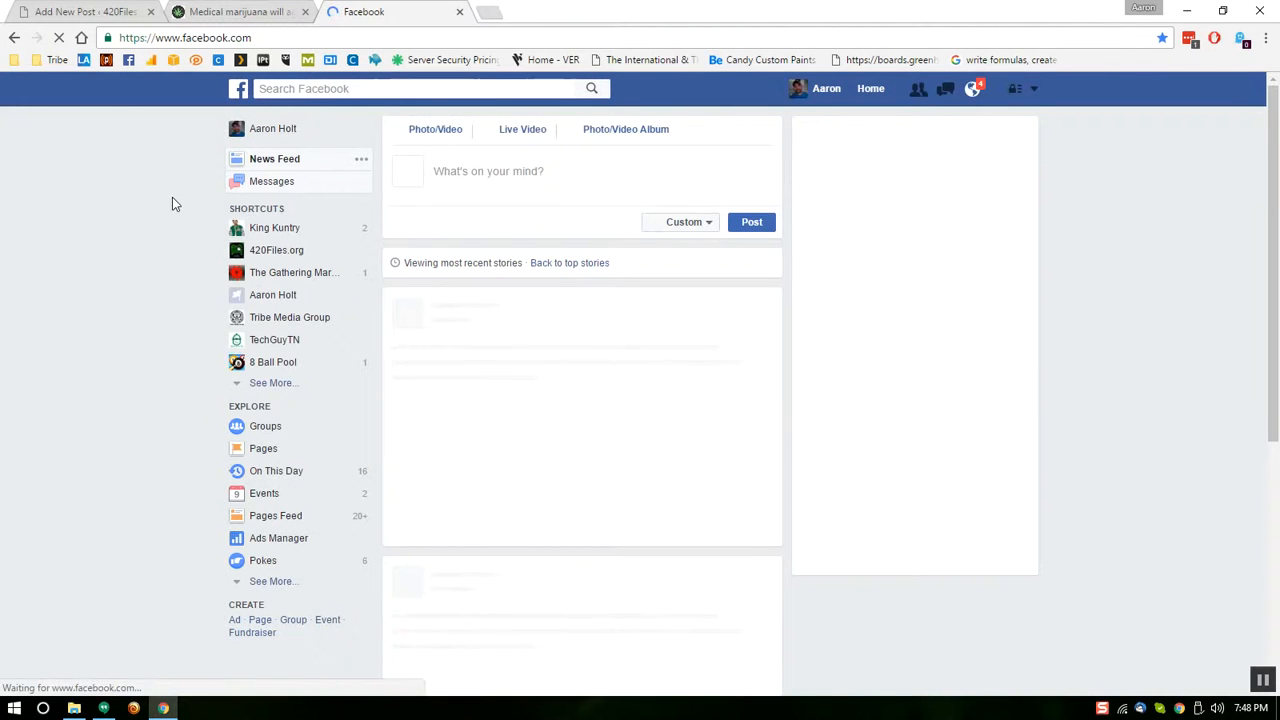
left_click(277, 389)
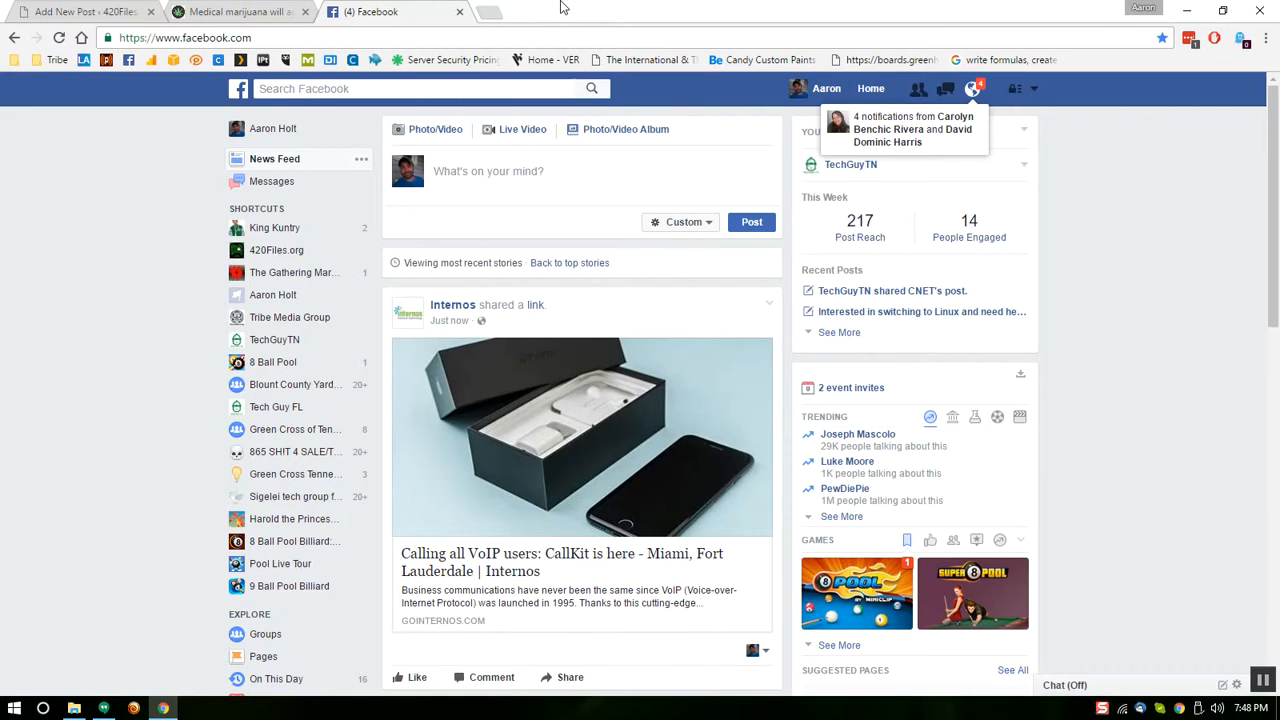
left_click(401, 89)
type("susan")
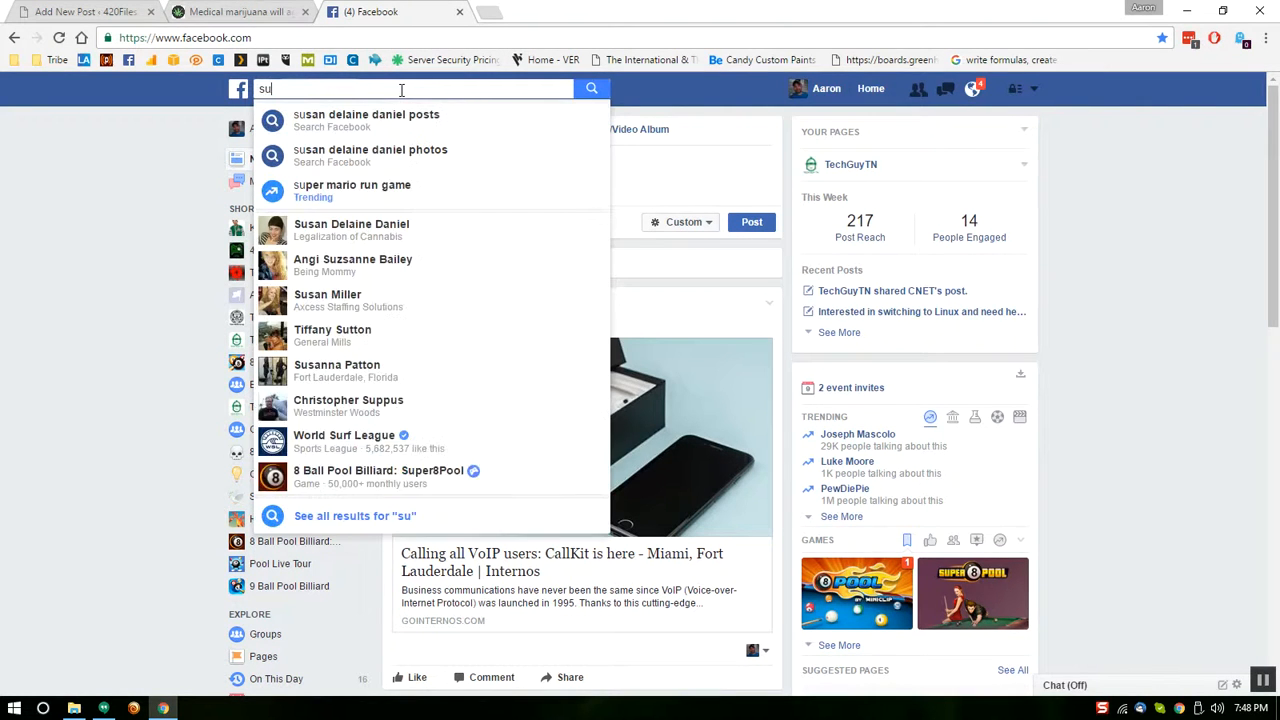
left_click(397, 228)
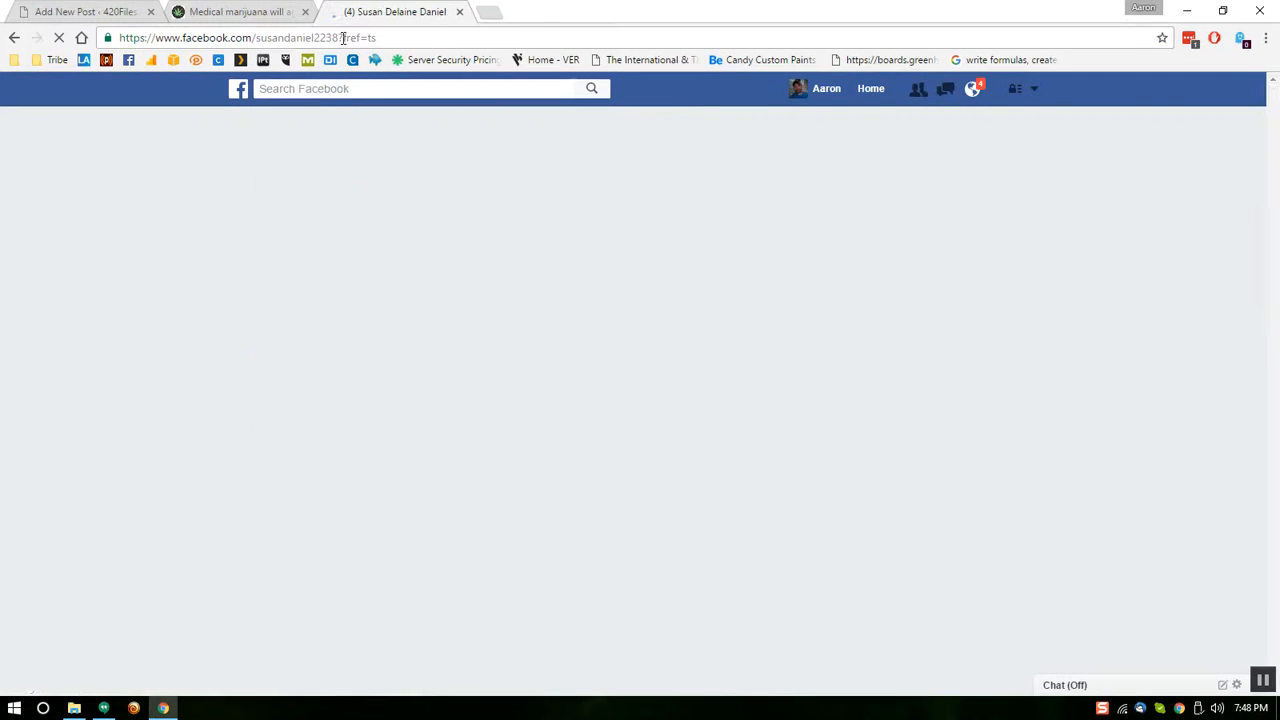
left_click(384, 38)
left_click(414, 96)
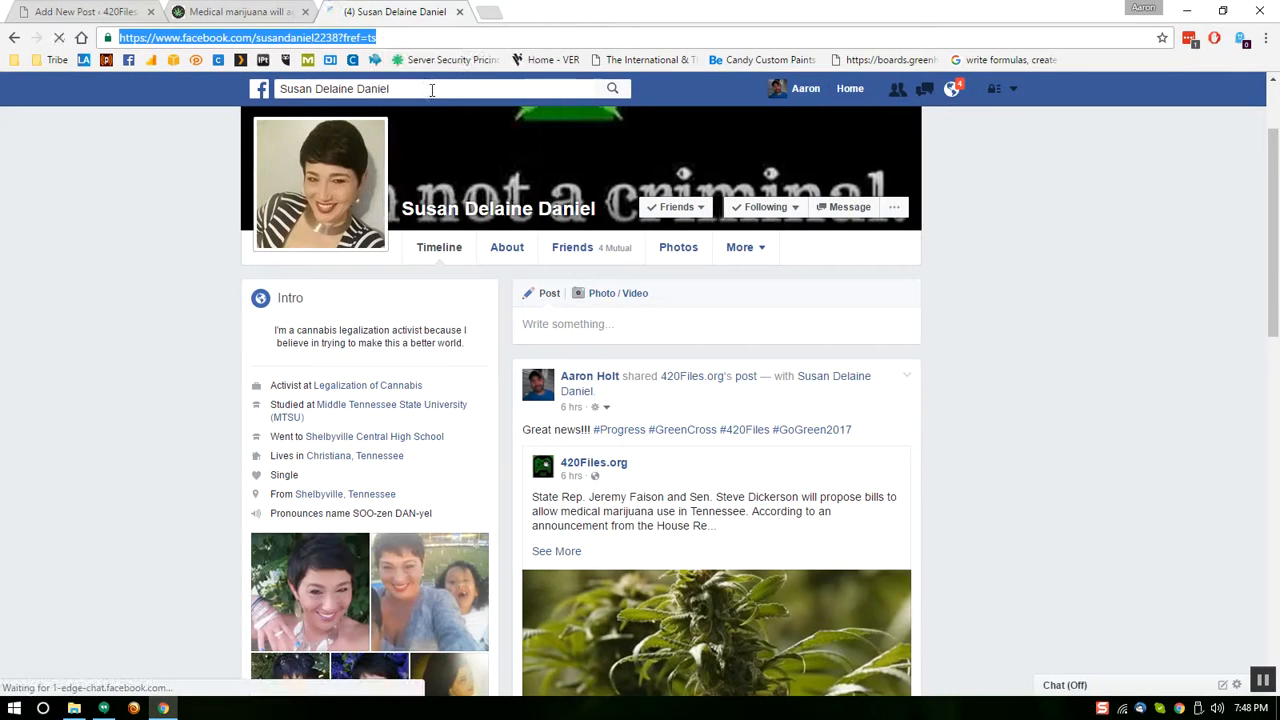
left_click(85, 11)
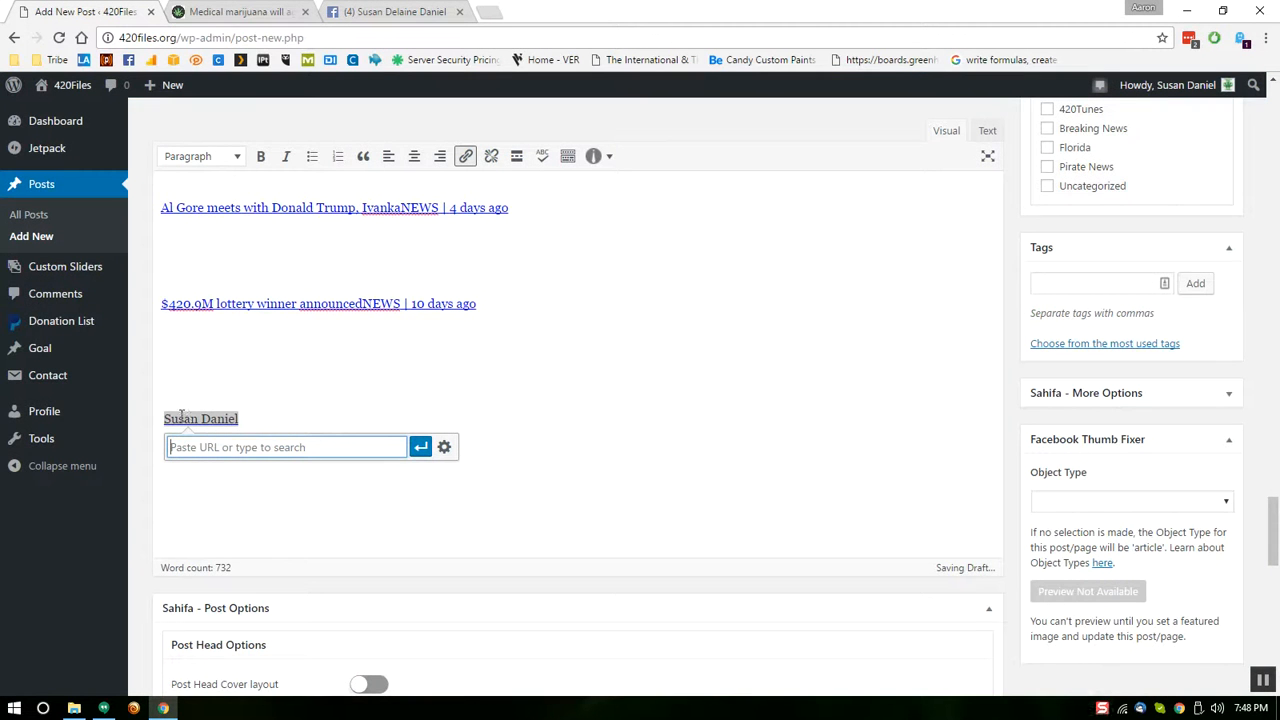
Link the author's name to her copied Facebook profile address
right_click(193, 450)
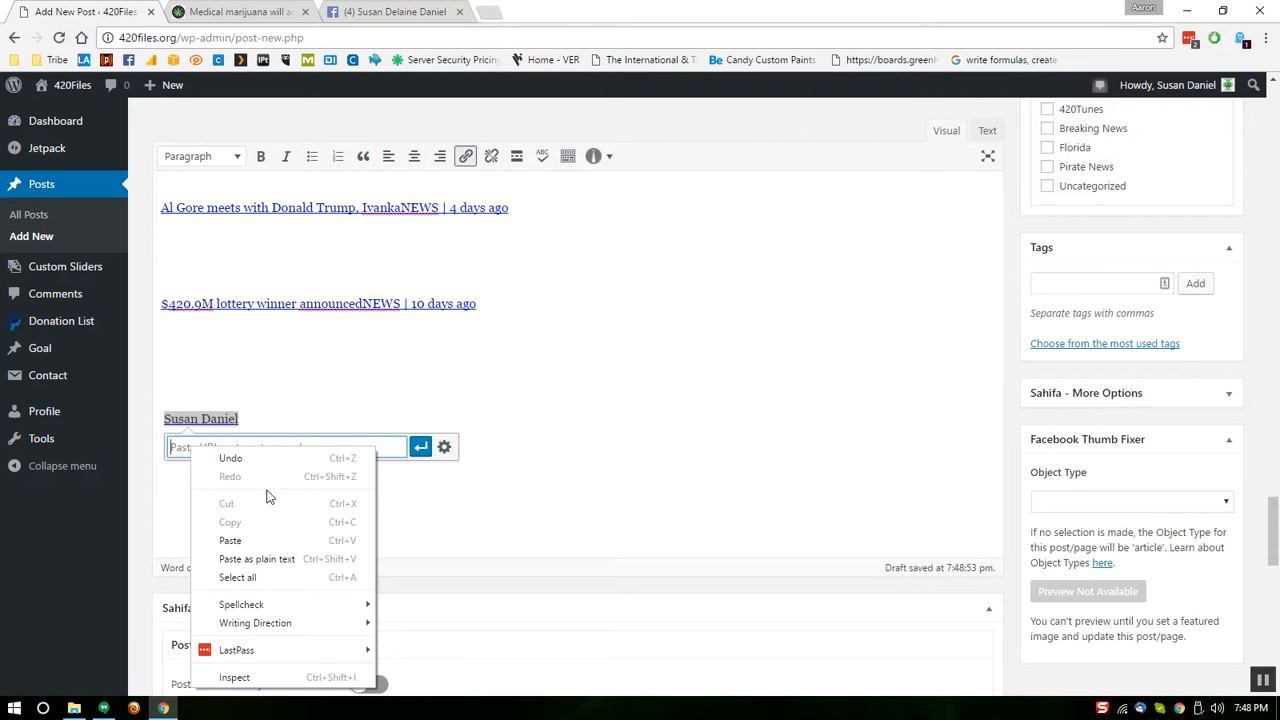
left_click(258, 540)
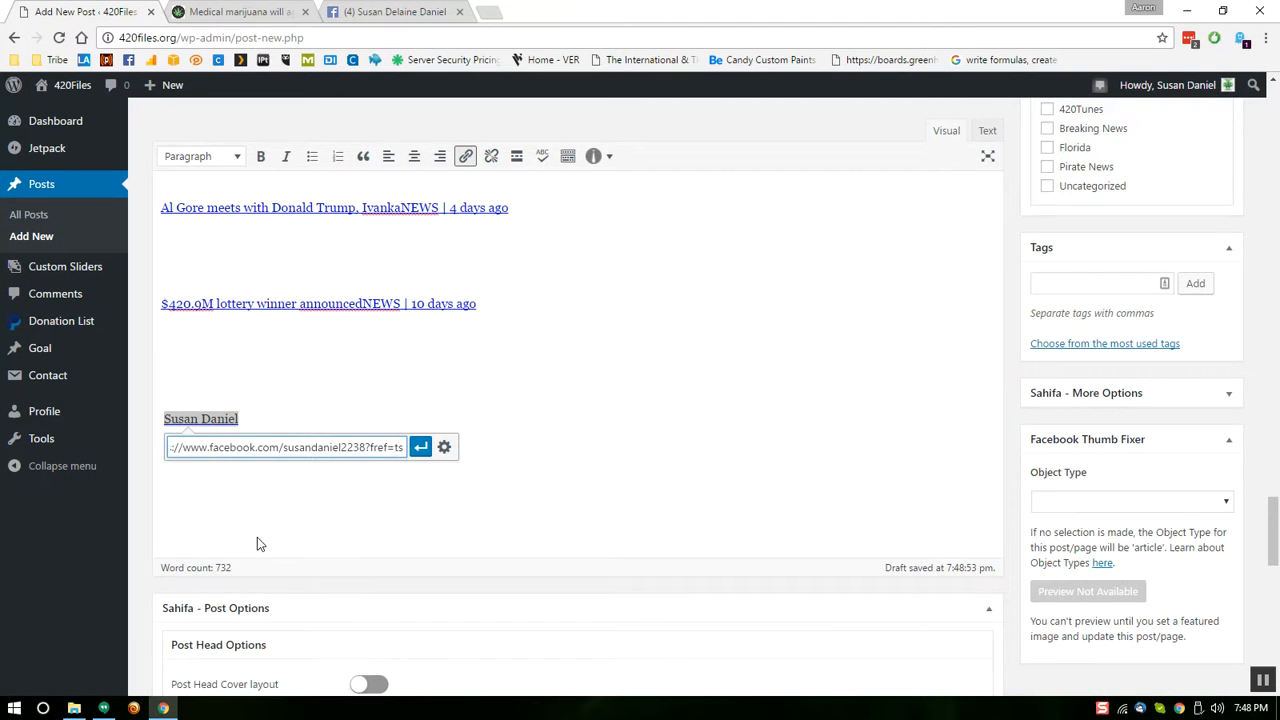
left_click(420, 448)
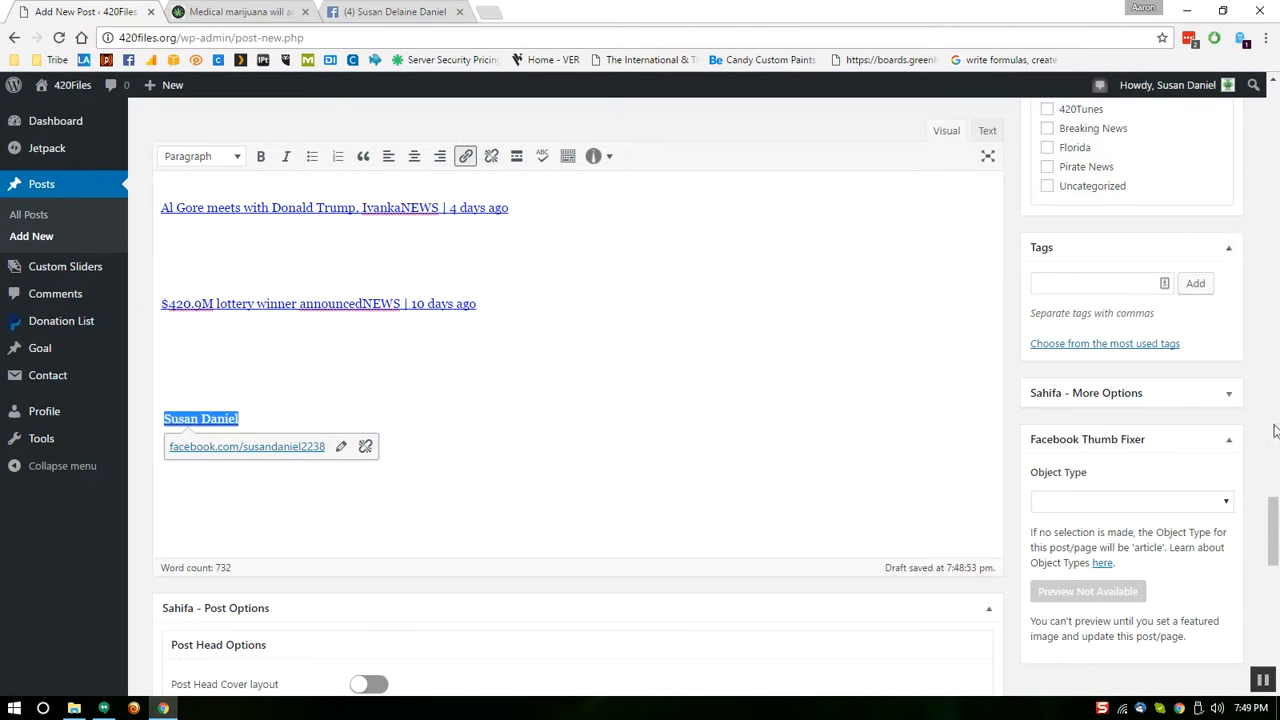
Preview the draft post and close the Facebook profile tab
left_click_drag(1271, 530, 1271, 348)
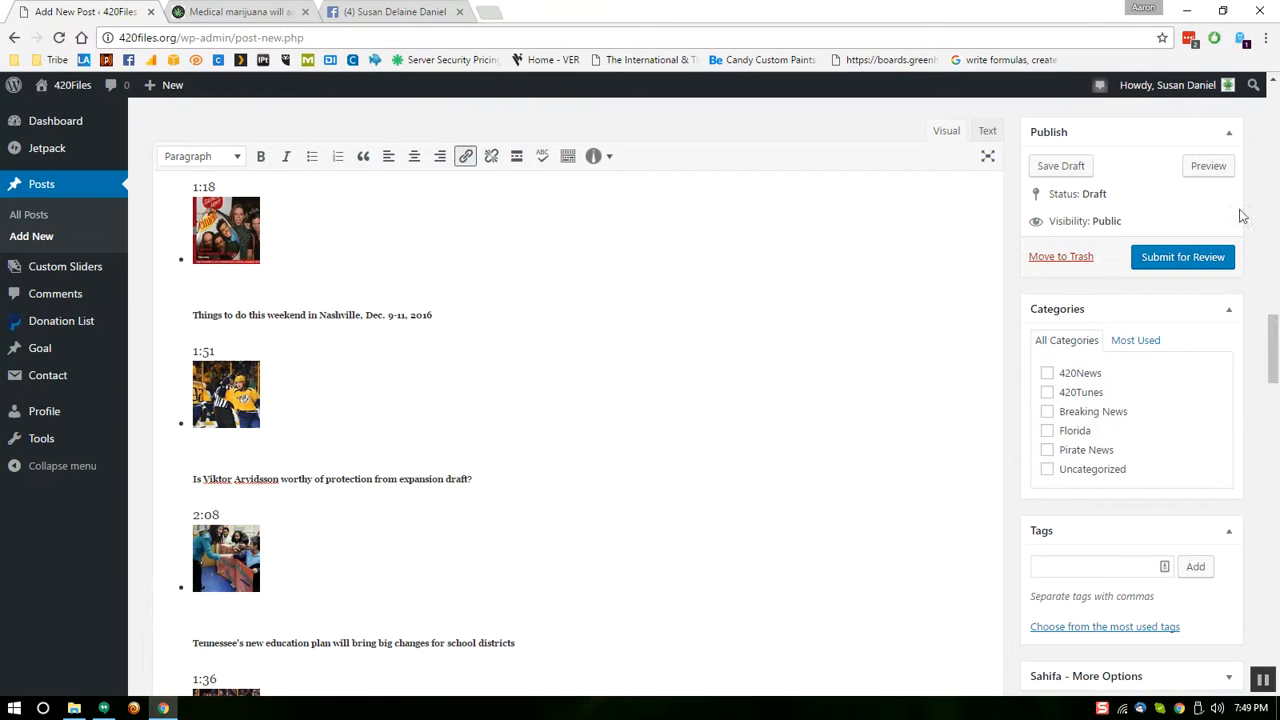
left_click(1208, 166)
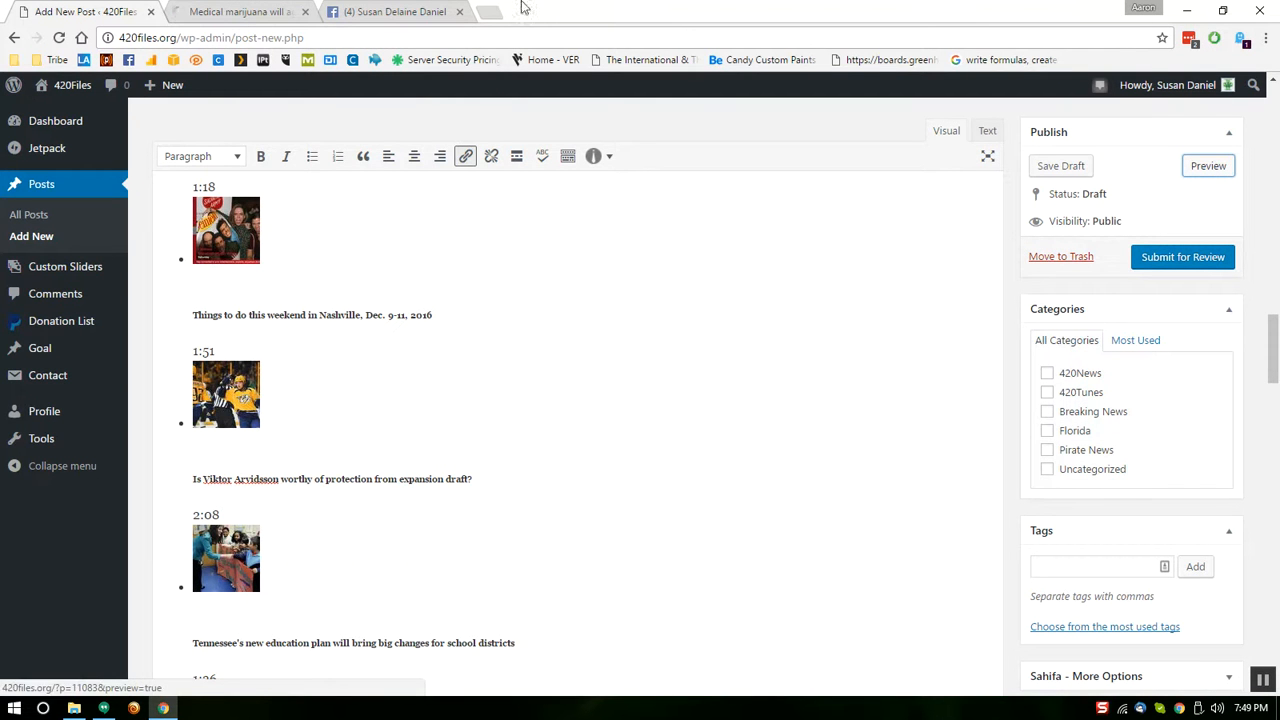
left_click(461, 11)
In the preview, follow the author link to her Facebook profile, then close that tab
left_click(240, 12)
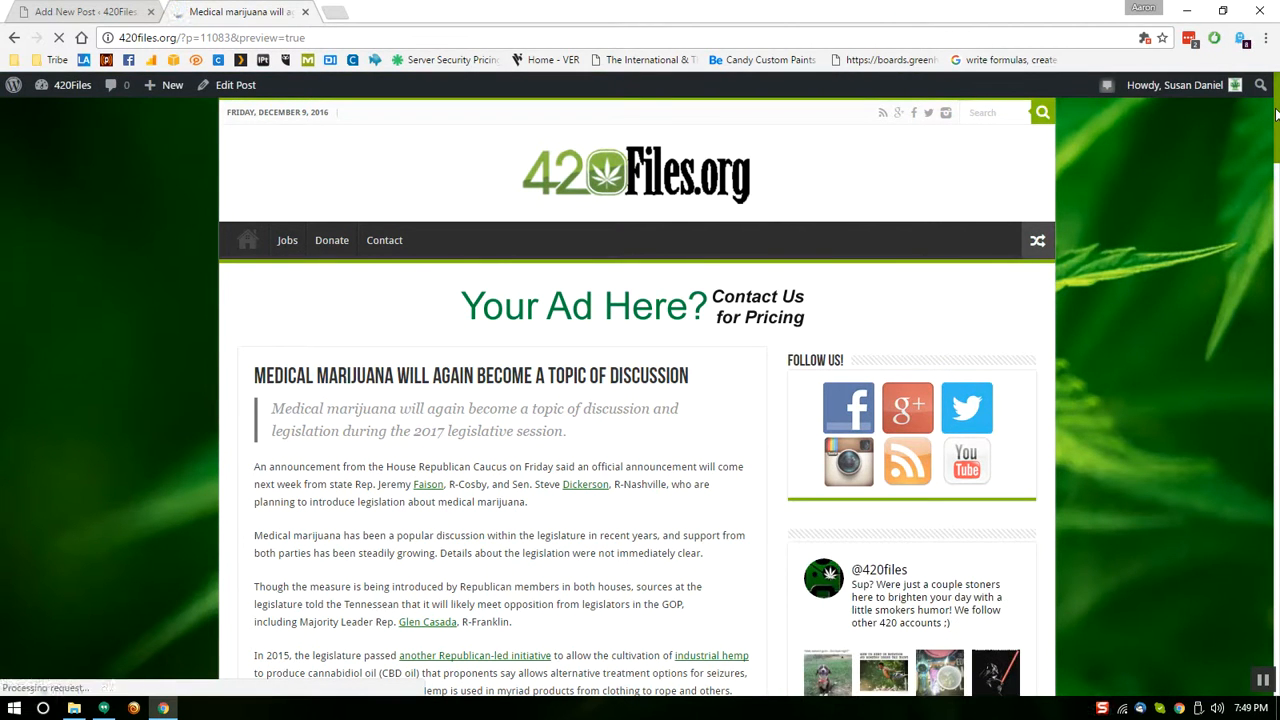
left_click_drag(1276, 115, 1277, 240)
left_click_drag(1278, 393, 1278, 490)
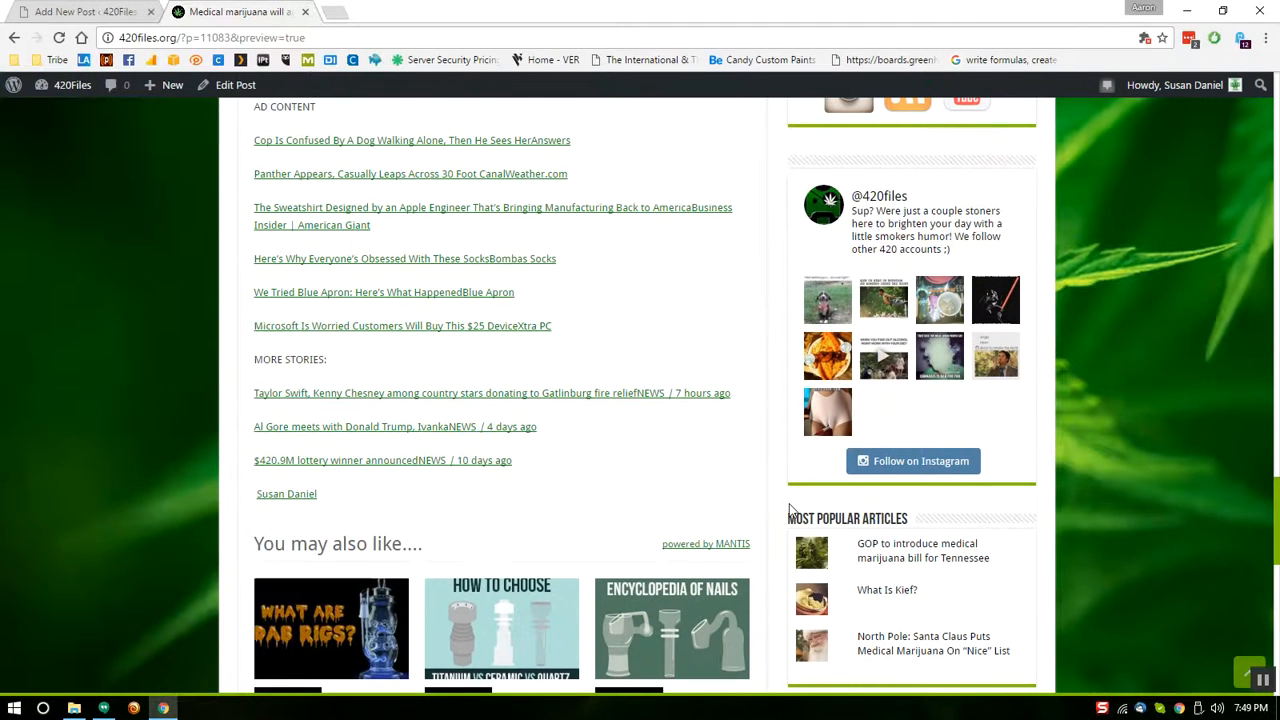
left_click(285, 494)
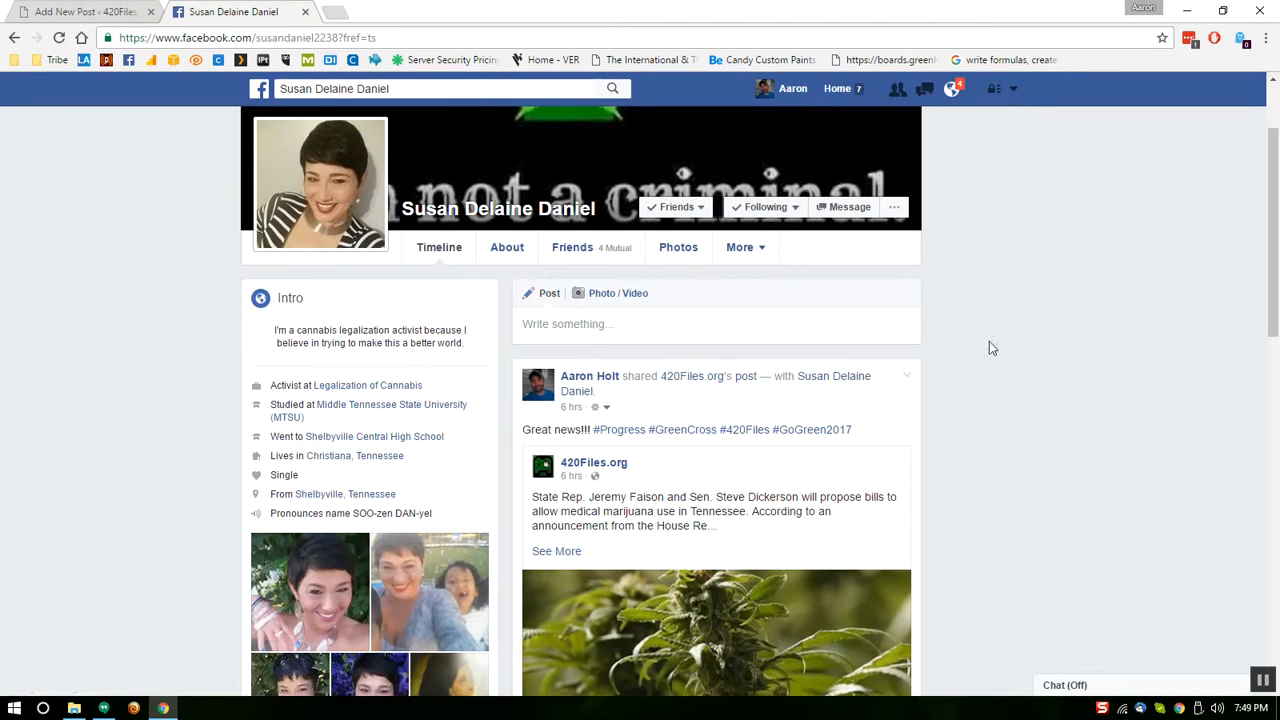
key("ctrl+w")
left_click_drag(1268, 357, 1275, 125)
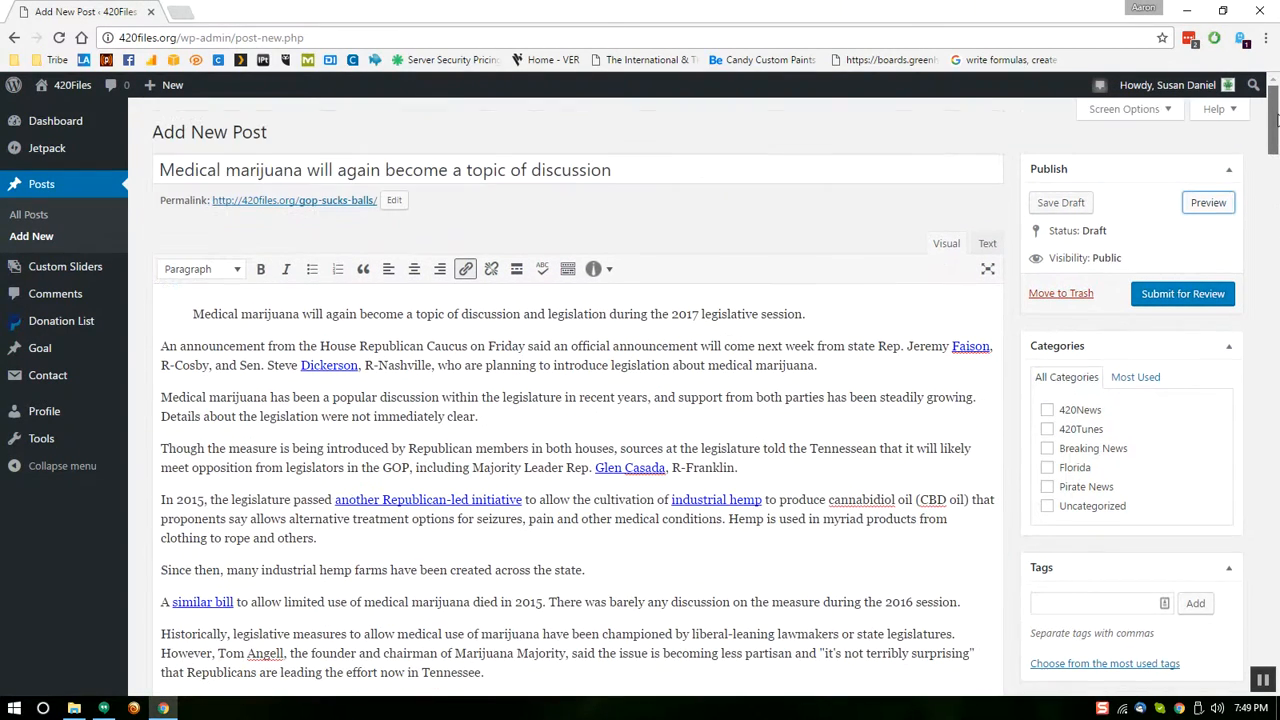
Bullet the opening sentence, add items 'with this', 'and that', 'just like that', and preview
left_click(190, 314)
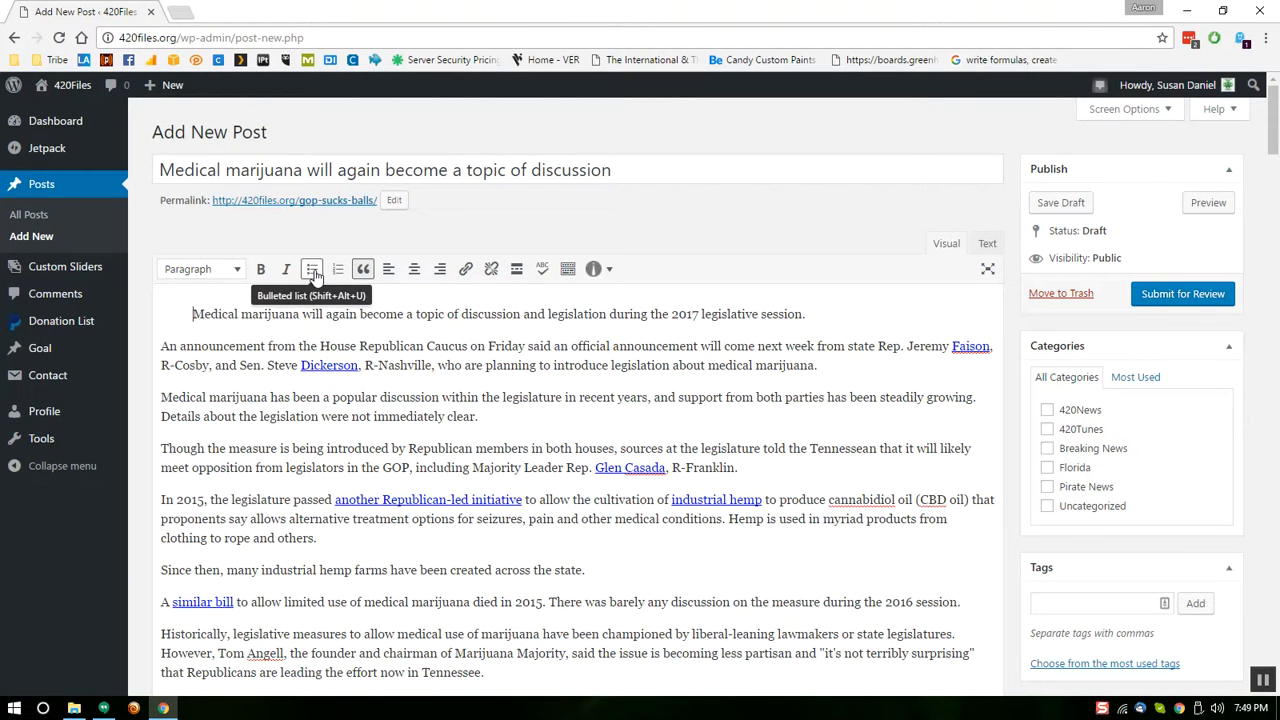
left_click(313, 271)
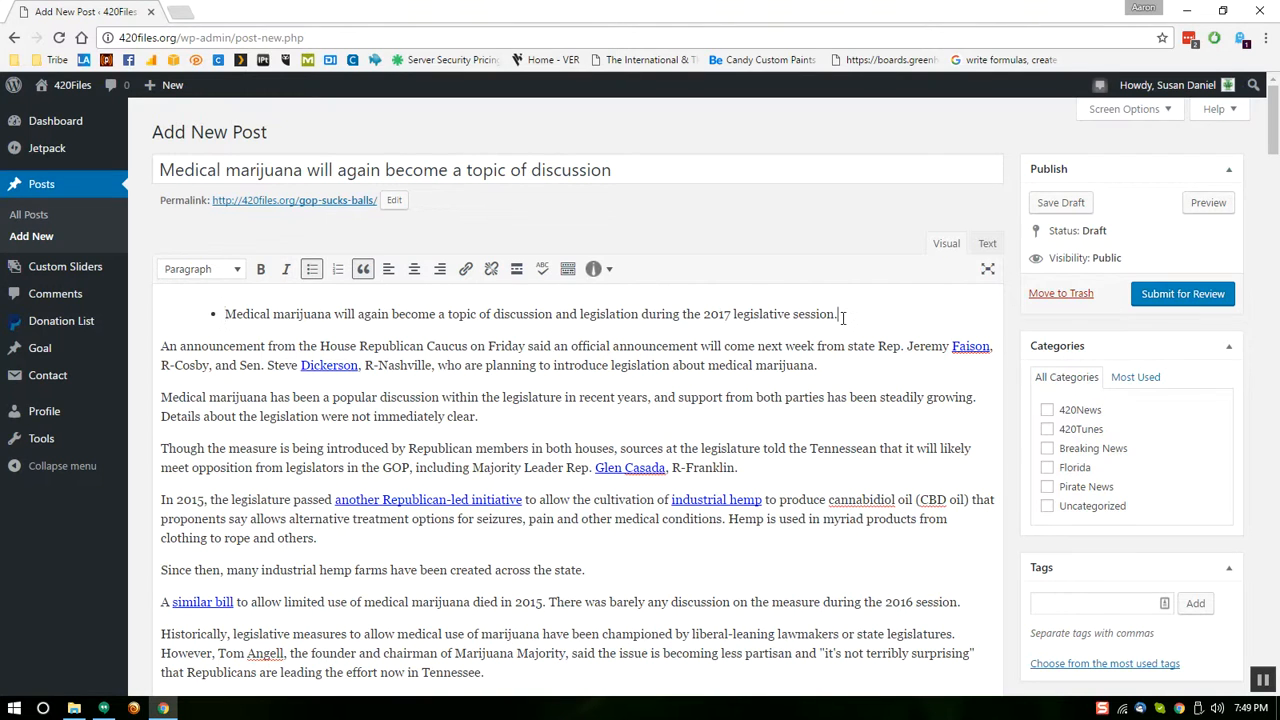
key("Return")
type("with this")
key("Return")
type("and that")
key("Return")
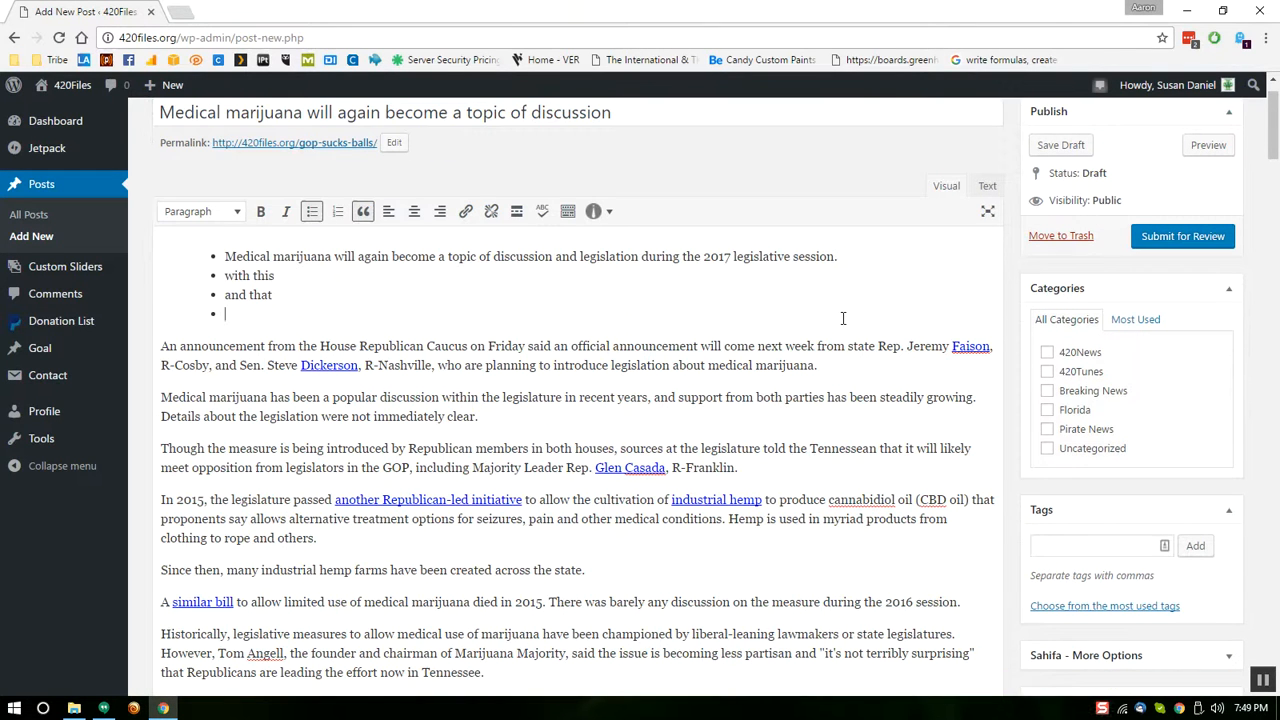
type("just like that")
left_click(1208, 145)
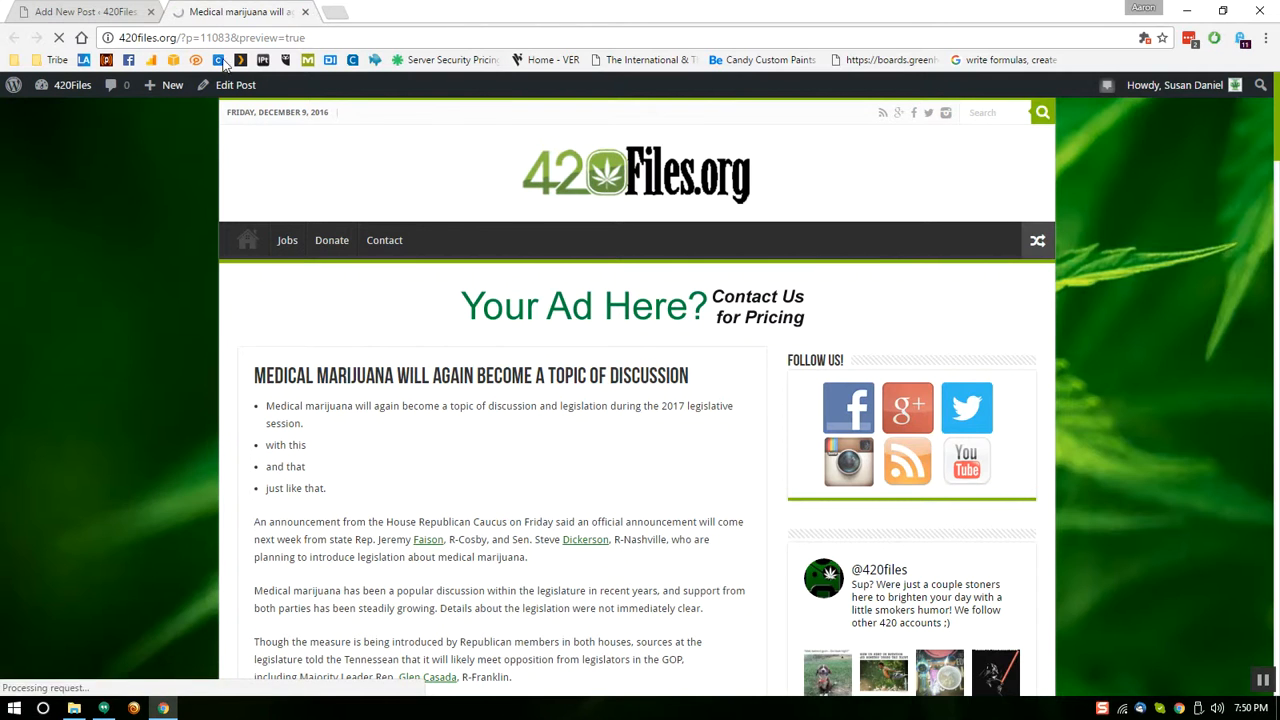
left_click(98, 12)
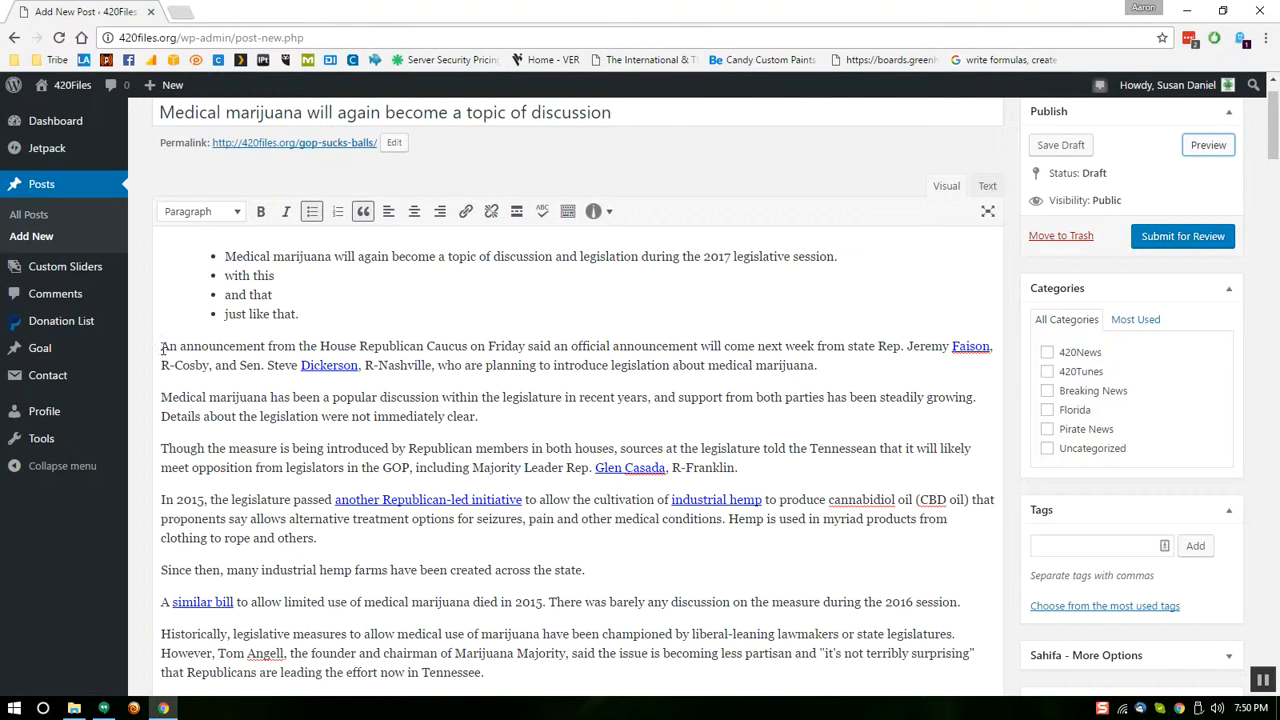
Centre the two paragraphs below the bulleted list and run Proofread Writing on the post
left_click_drag(163, 347, 556, 417)
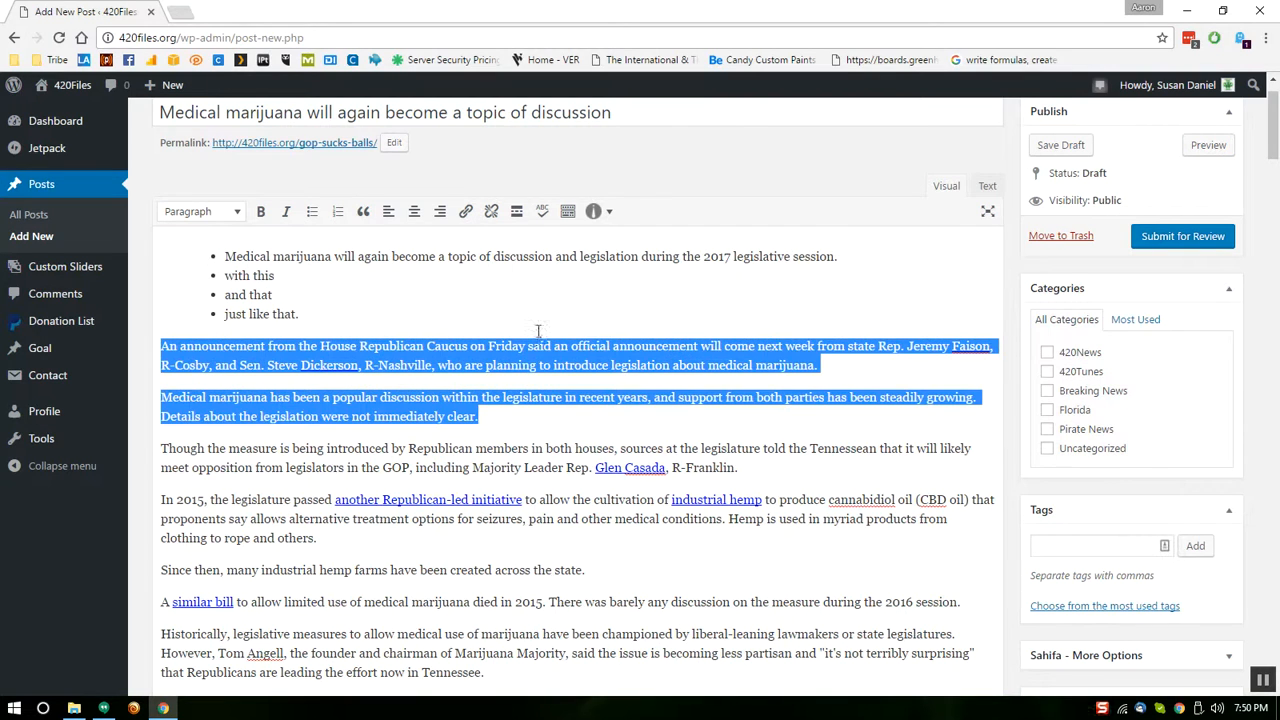
left_click(414, 211)
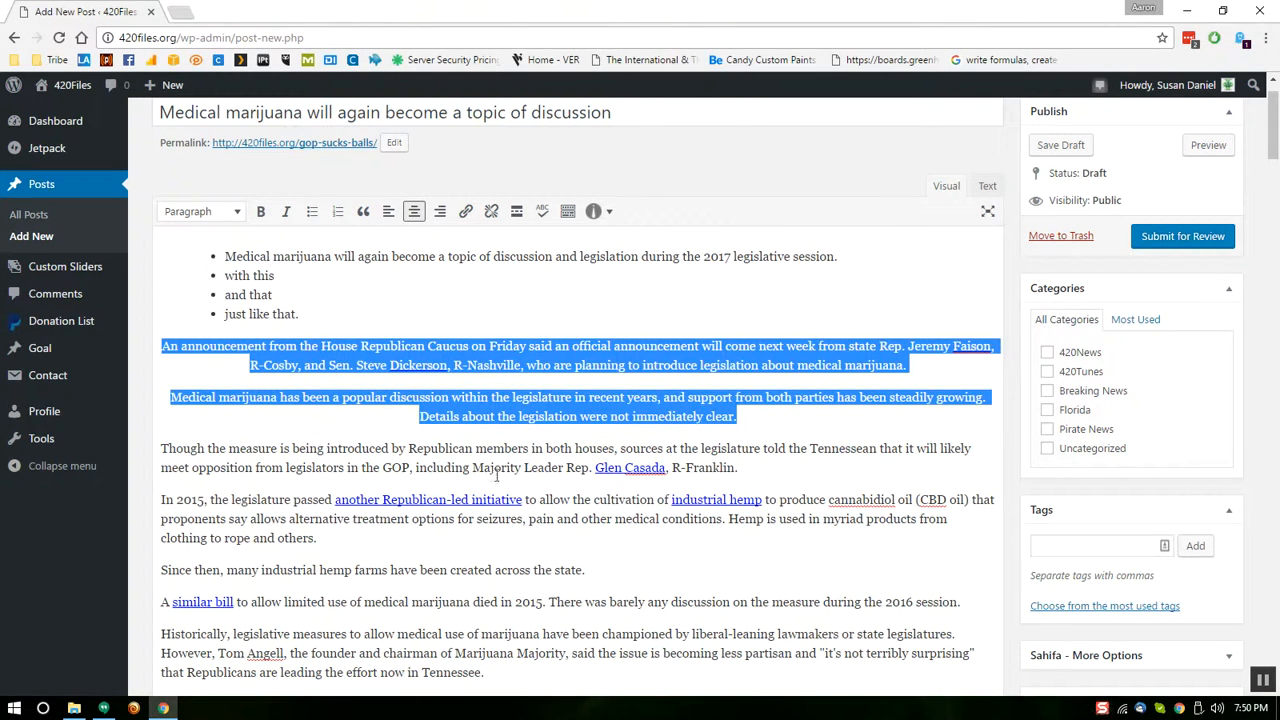
left_click(450, 305)
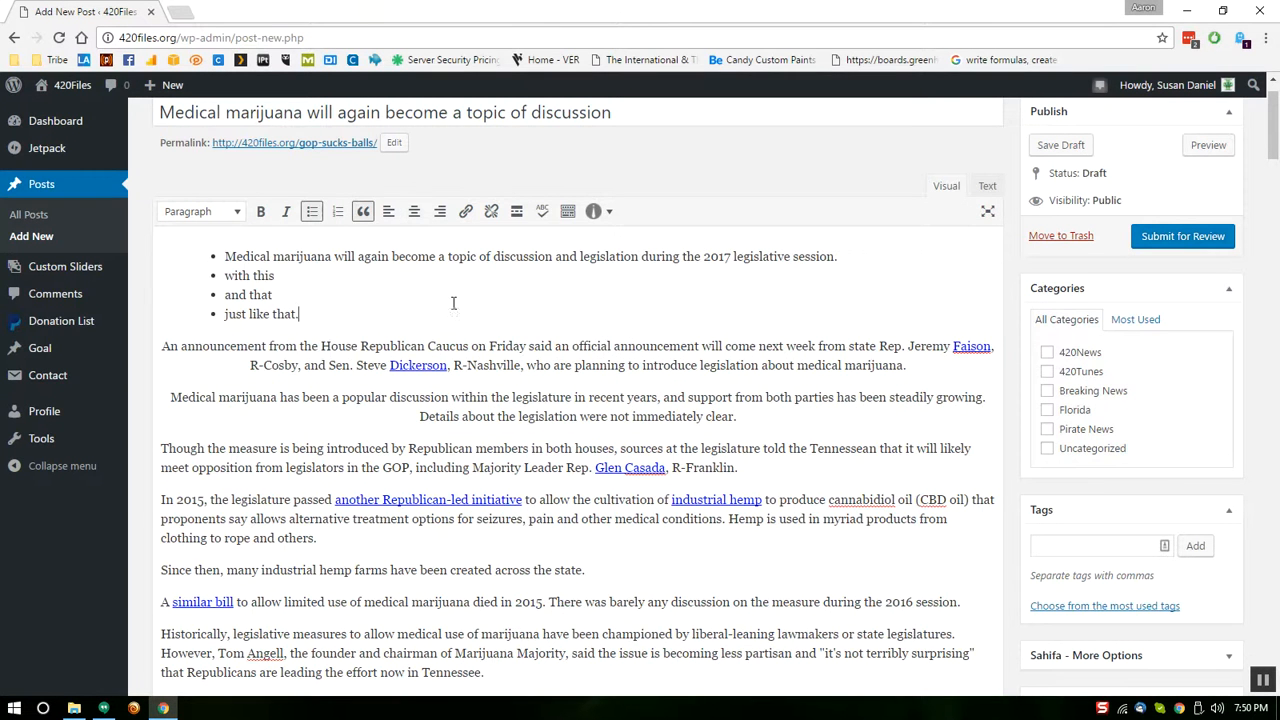
left_click(543, 214)
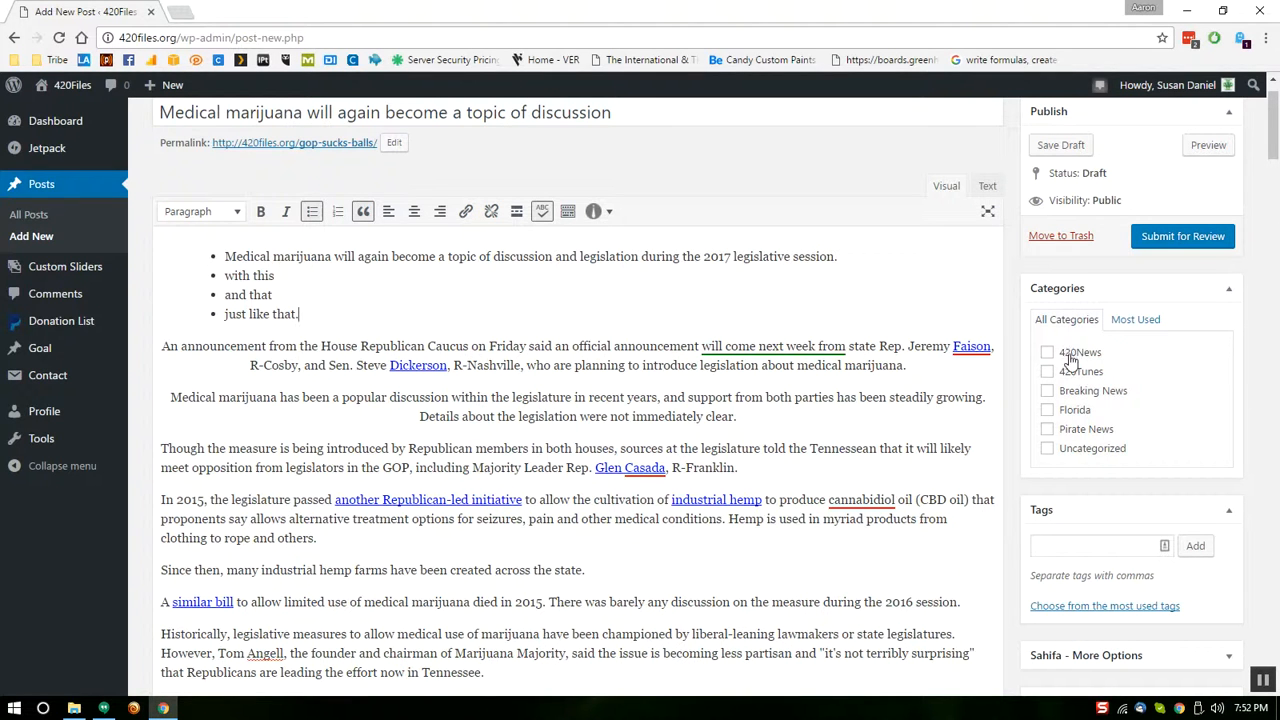
scroll(1272, 115, "up", 1)
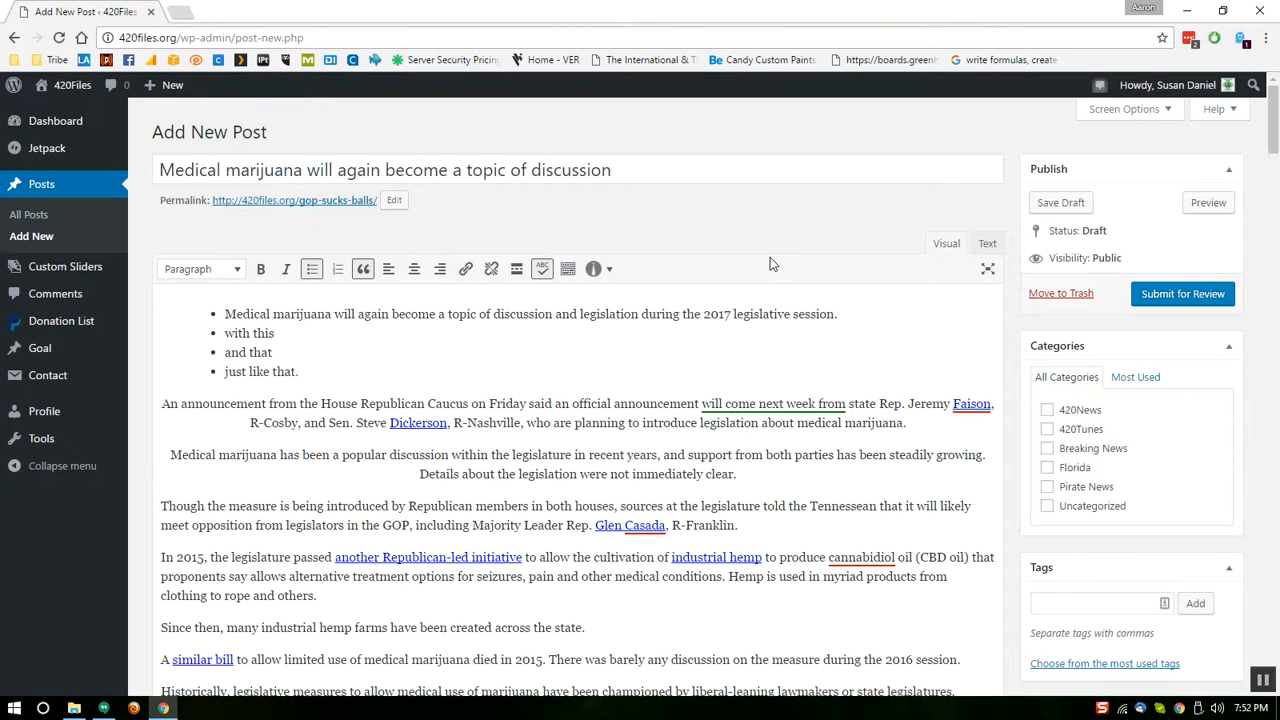
Start an Author Bio shortcode with the author's name as title and the pasted Facebook image URL
left_click(600, 269)
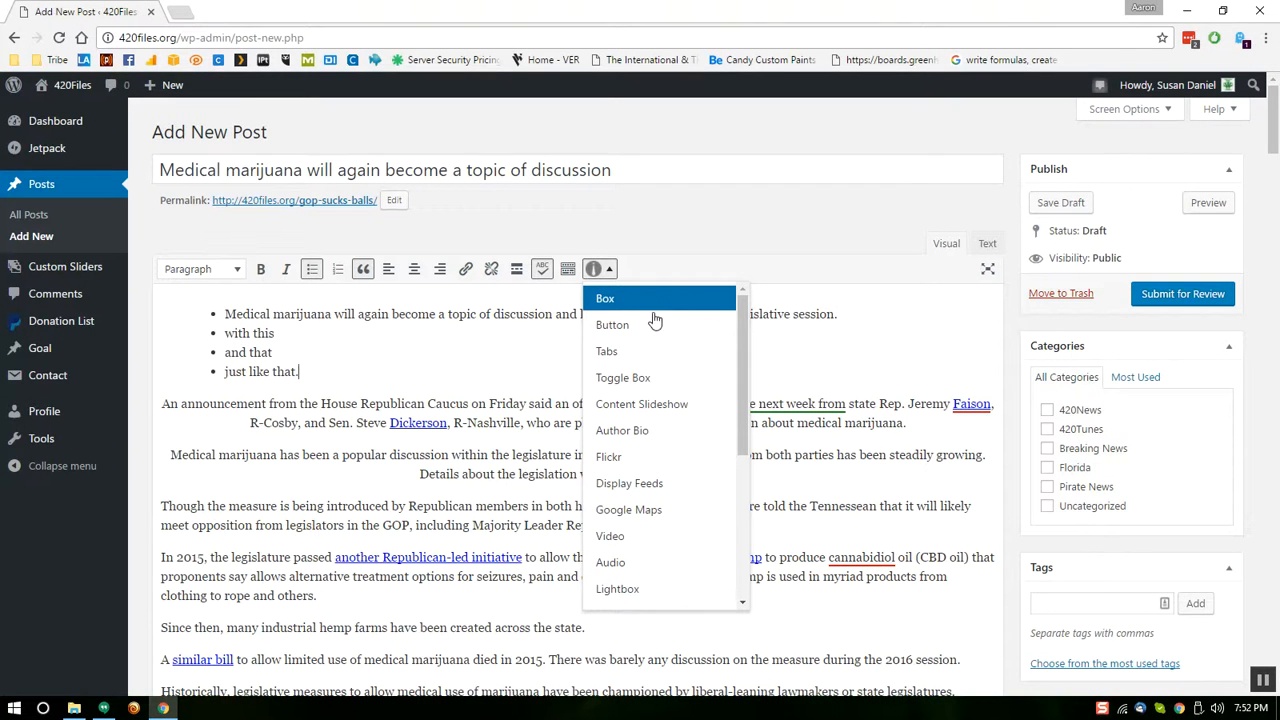
left_click(688, 430)
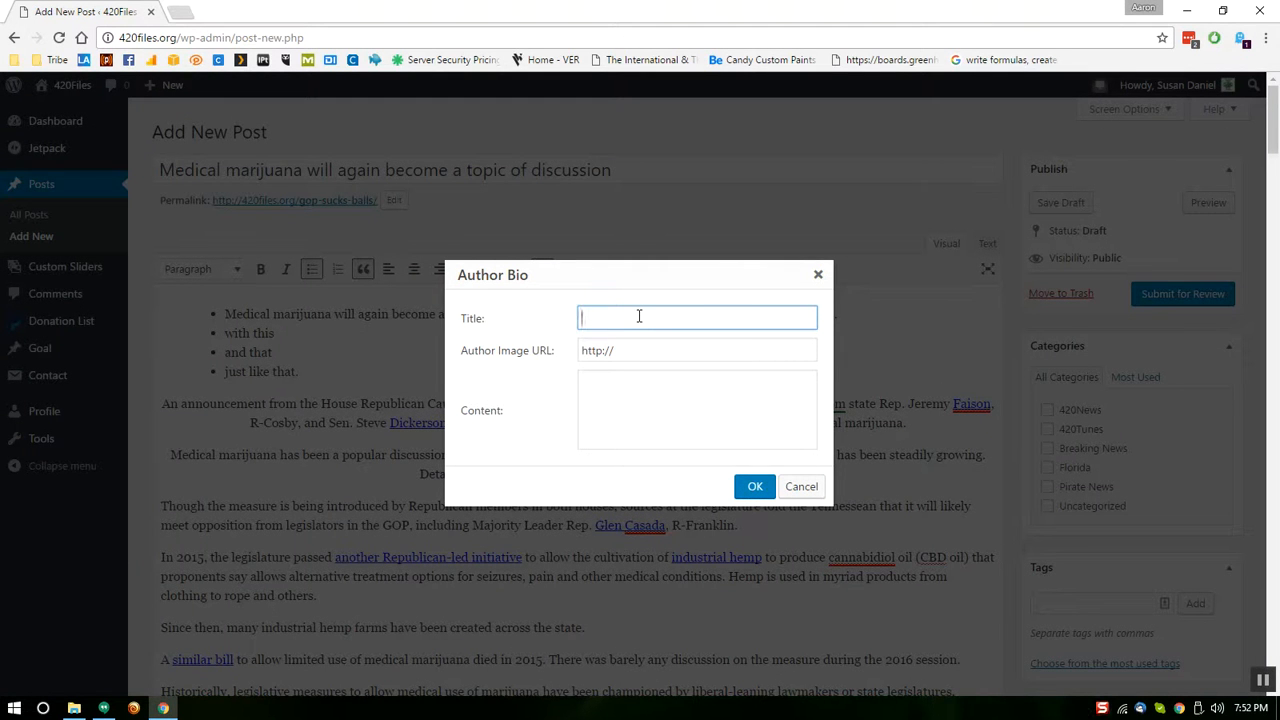
key("Tab")
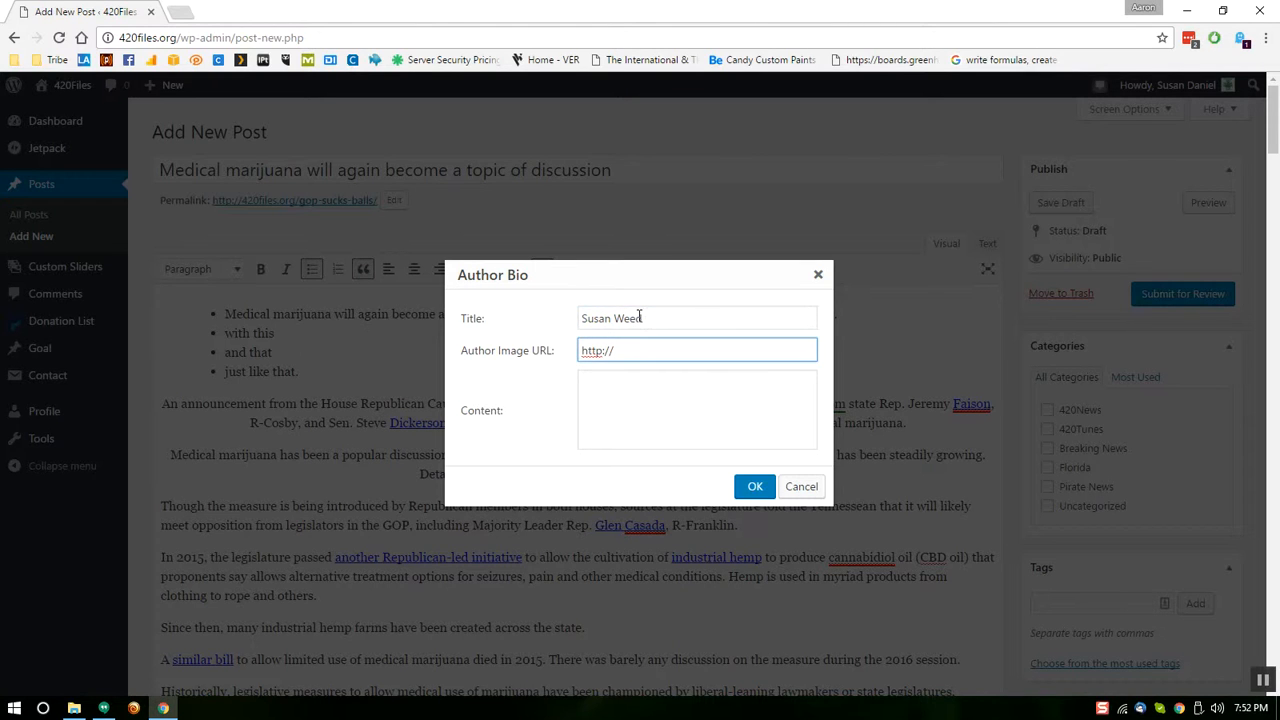
key("ctrl+a")
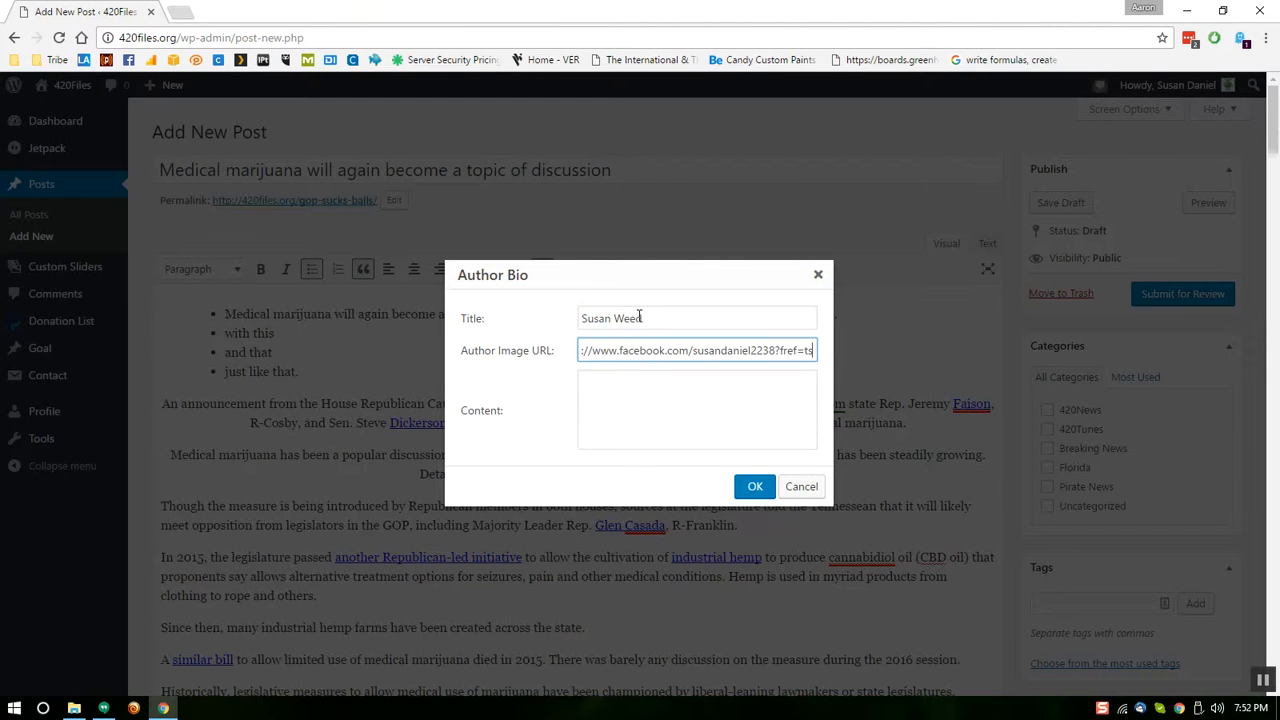
key("Tab")
Enter the bio content 'whatever you want it to say about author.', correct the typo, and insert it
type("whatever you want it to say abotu author")
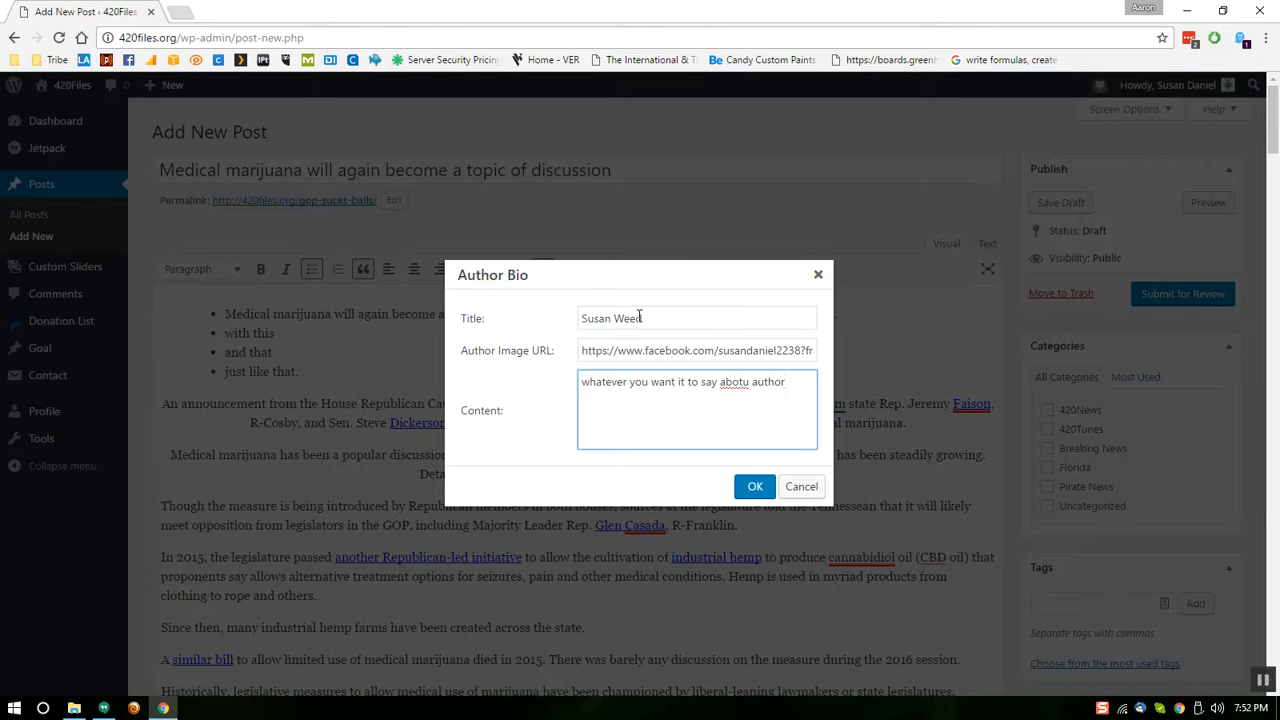
right_click(735, 381)
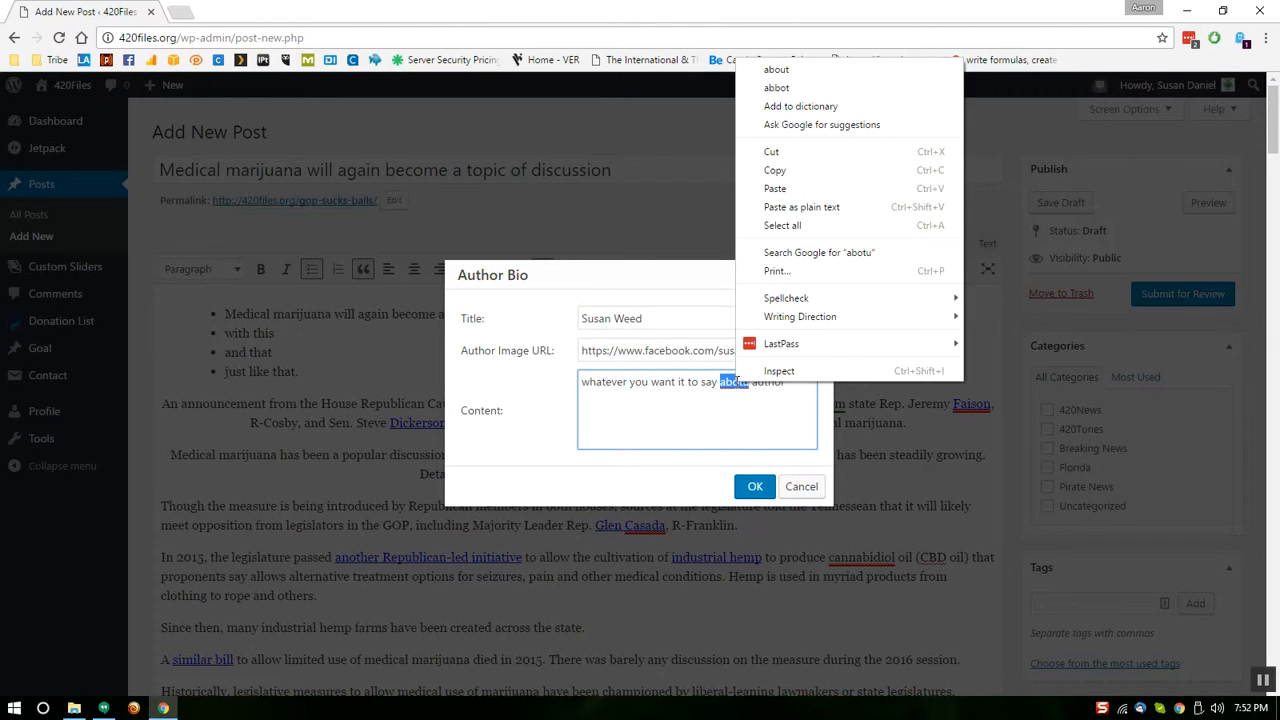
left_click(777, 70)
left_click(814, 440)
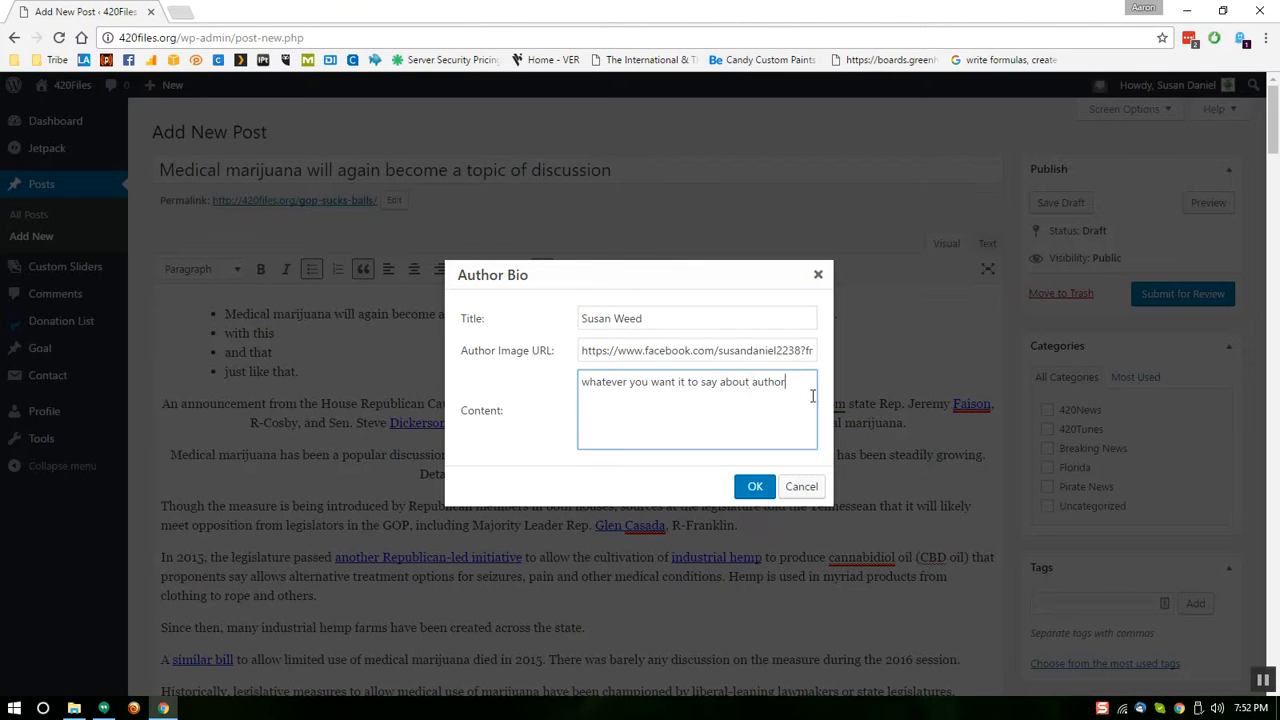
type(".")
left_click(755, 487)
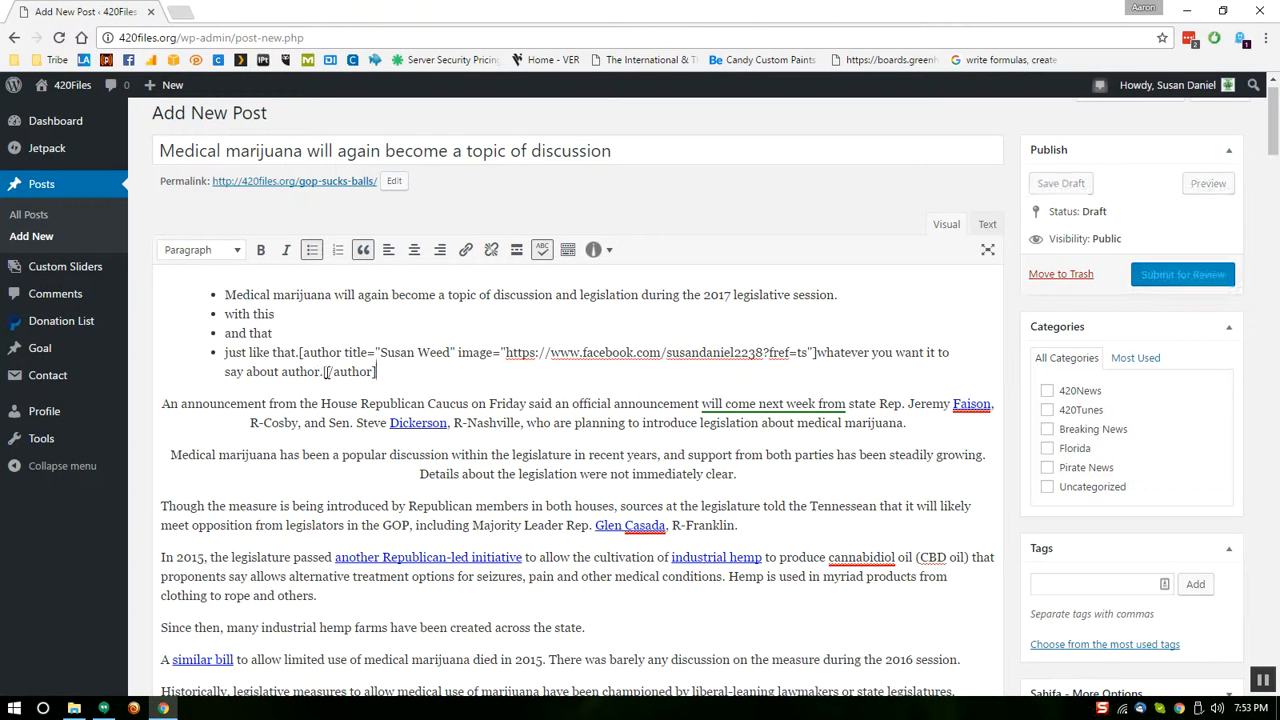
Cut the [author] shortcode out of the last bullet item
left_click_drag(323, 371, 376, 371)
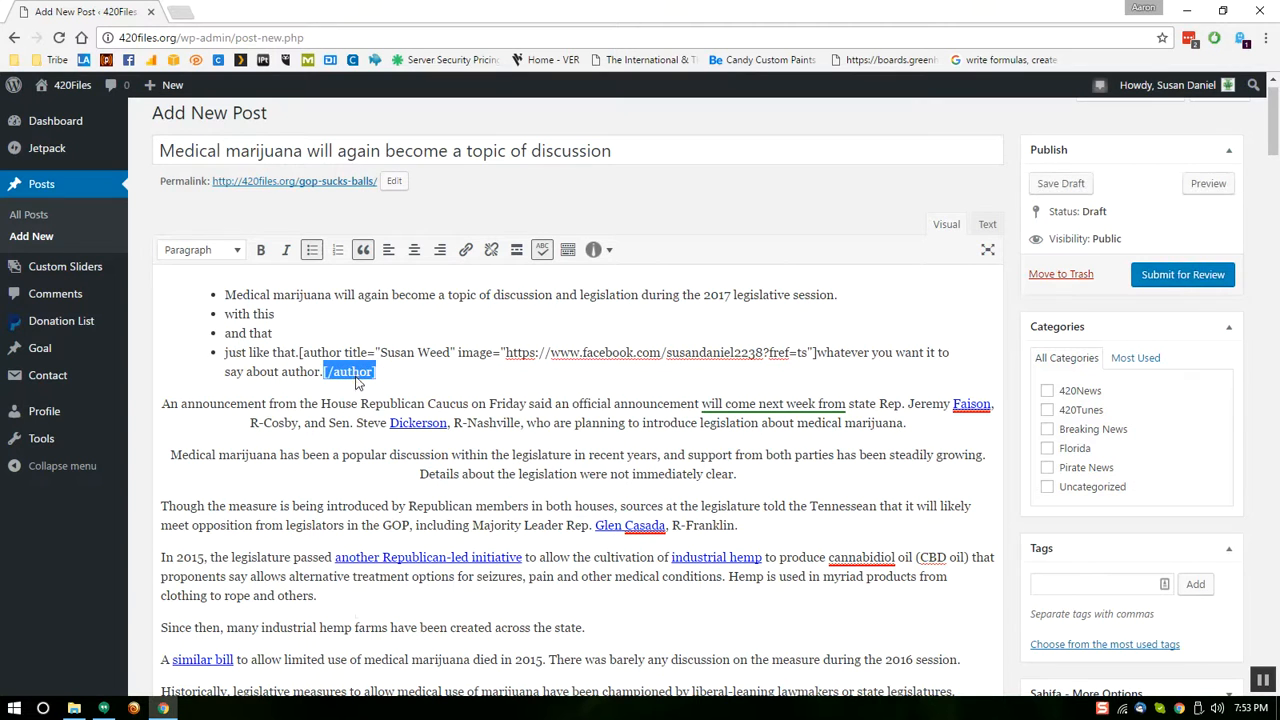
right_click(357, 375)
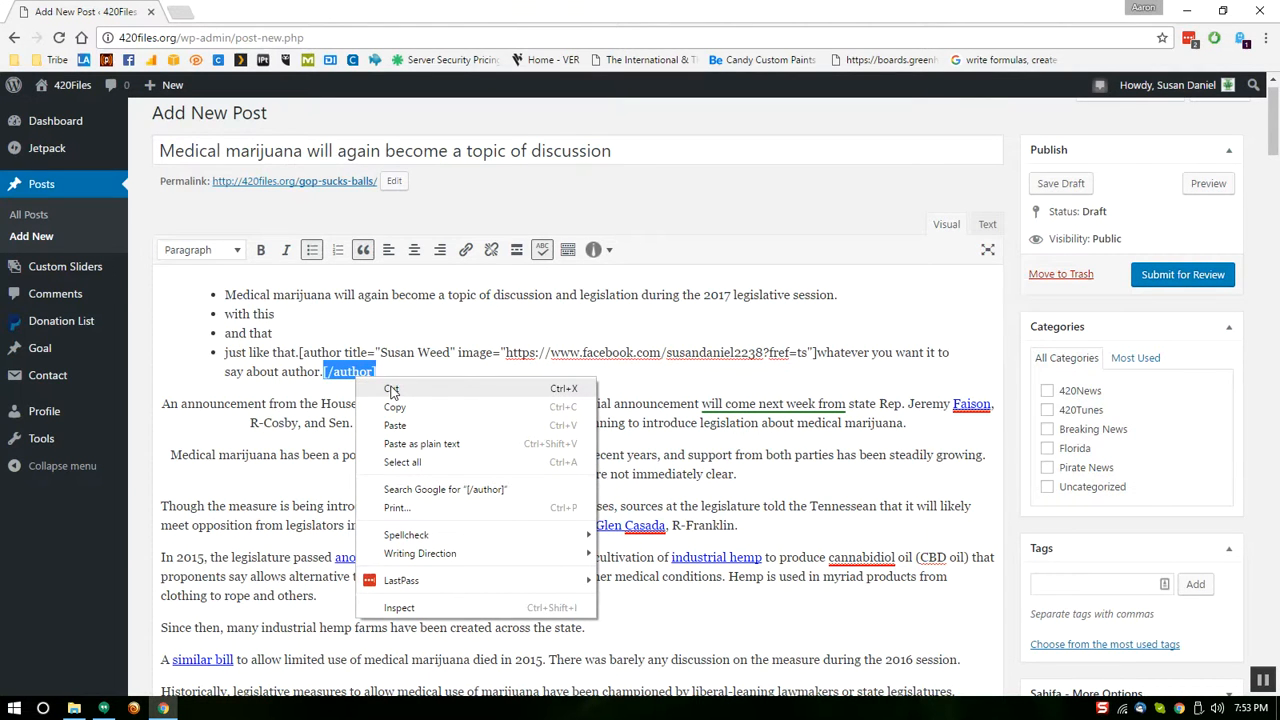
left_click(477, 321)
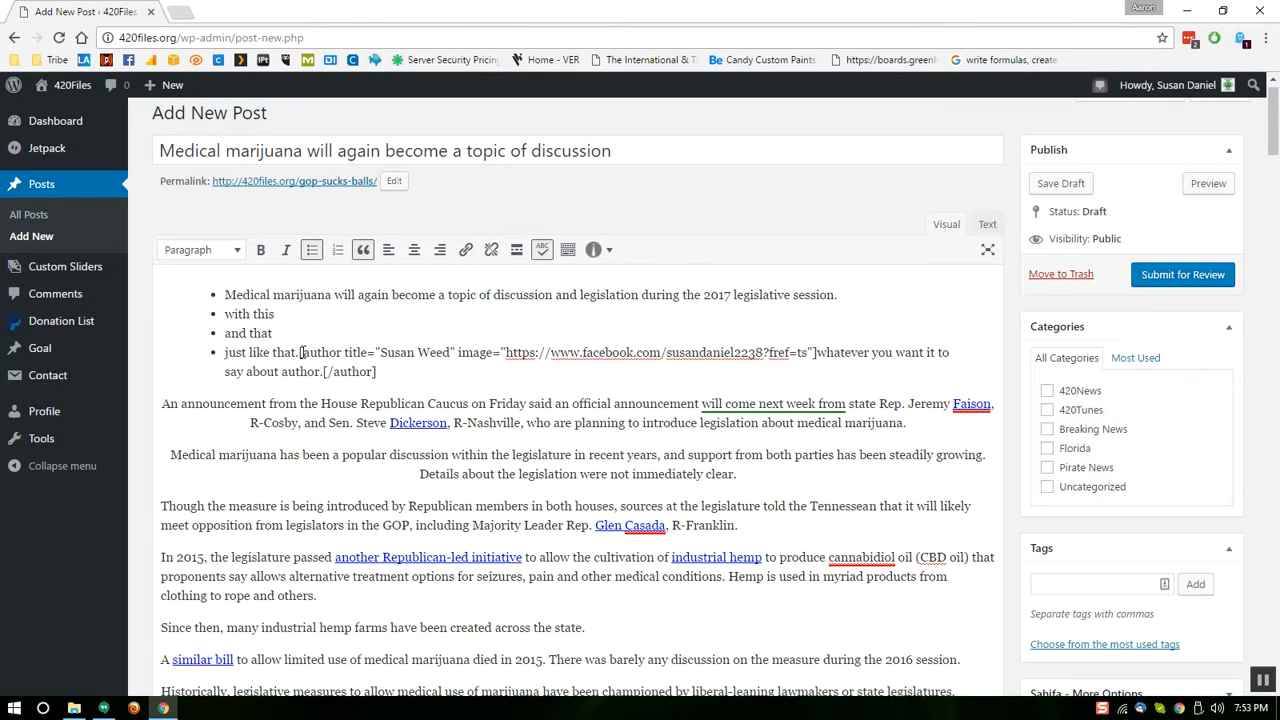
left_click_drag(300, 352, 388, 372)
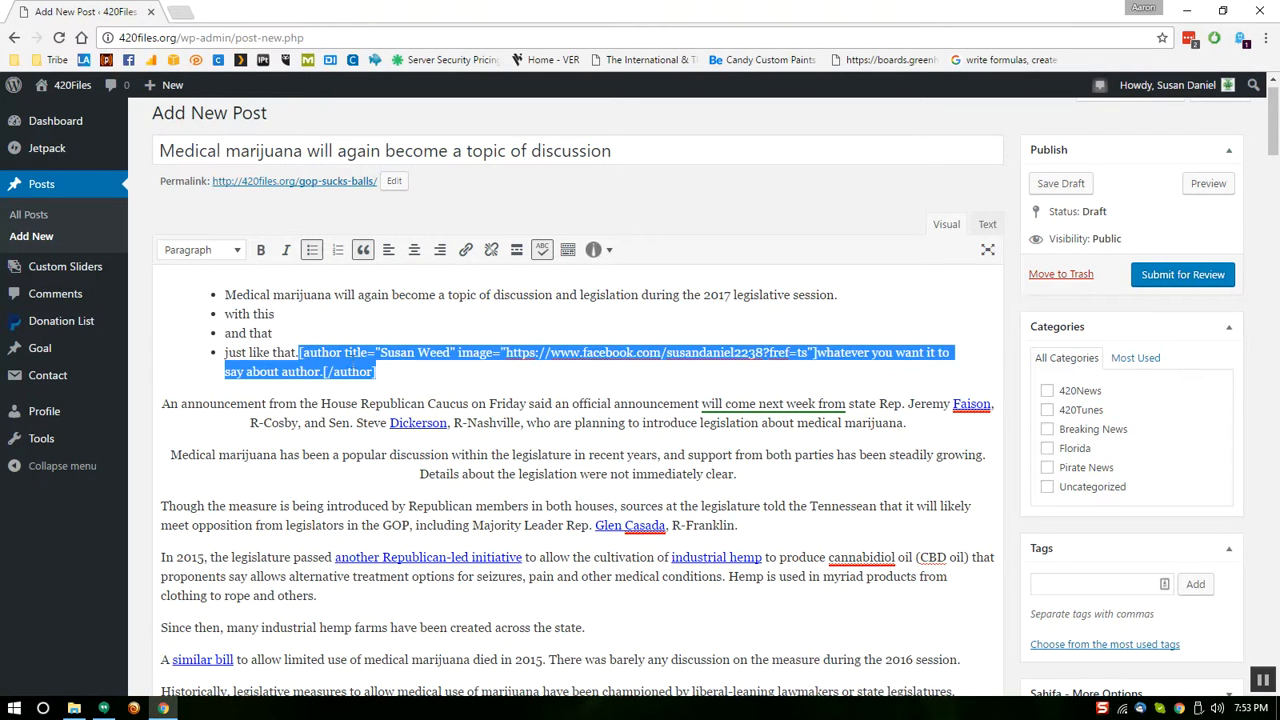
right_click(380, 373)
left_click(385, 374)
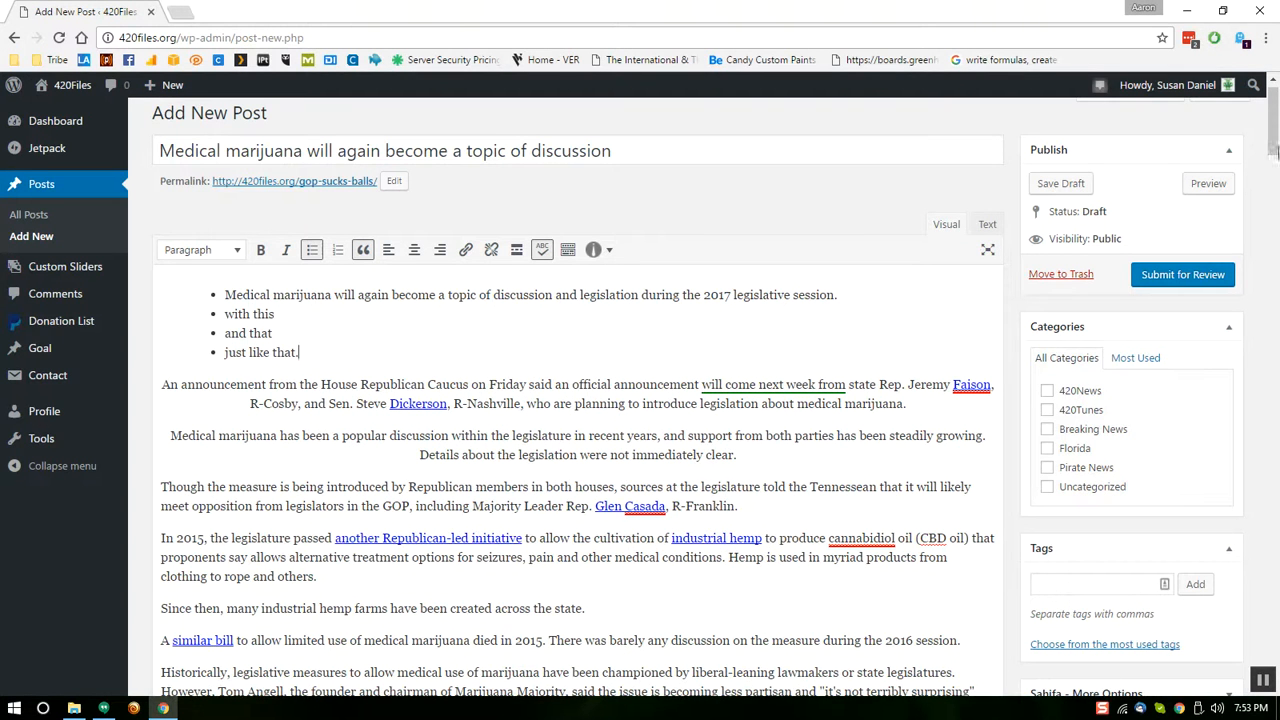
Delete the four bullet items and paste the [author] shortcode as a plain paragraph
scroll(1273, 137, "up", 1)
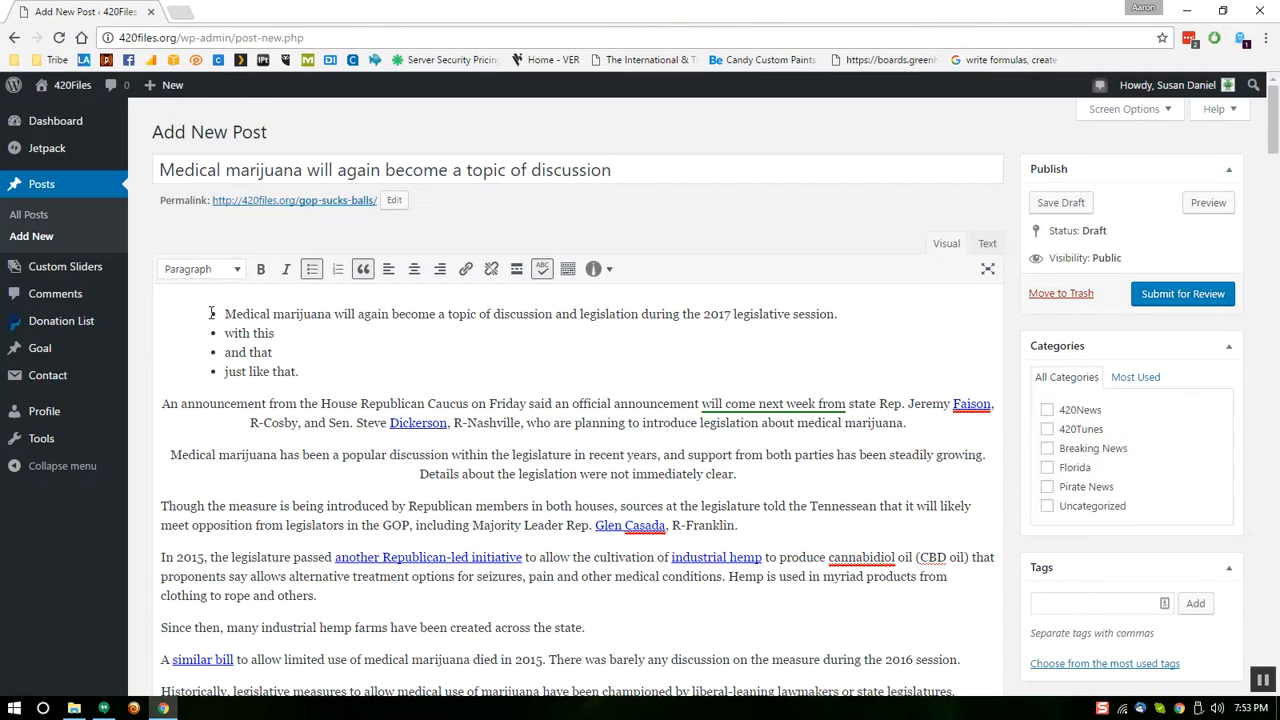
key("Return")
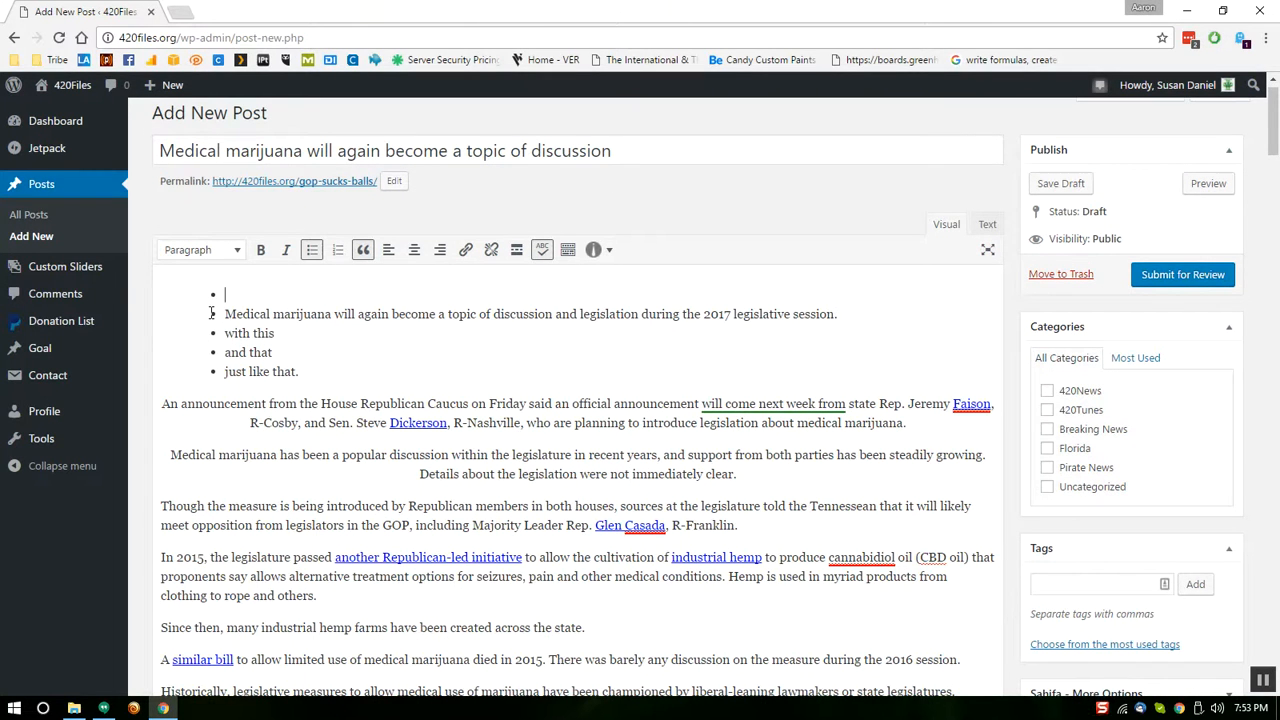
left_click_drag(307, 379, 168, 310)
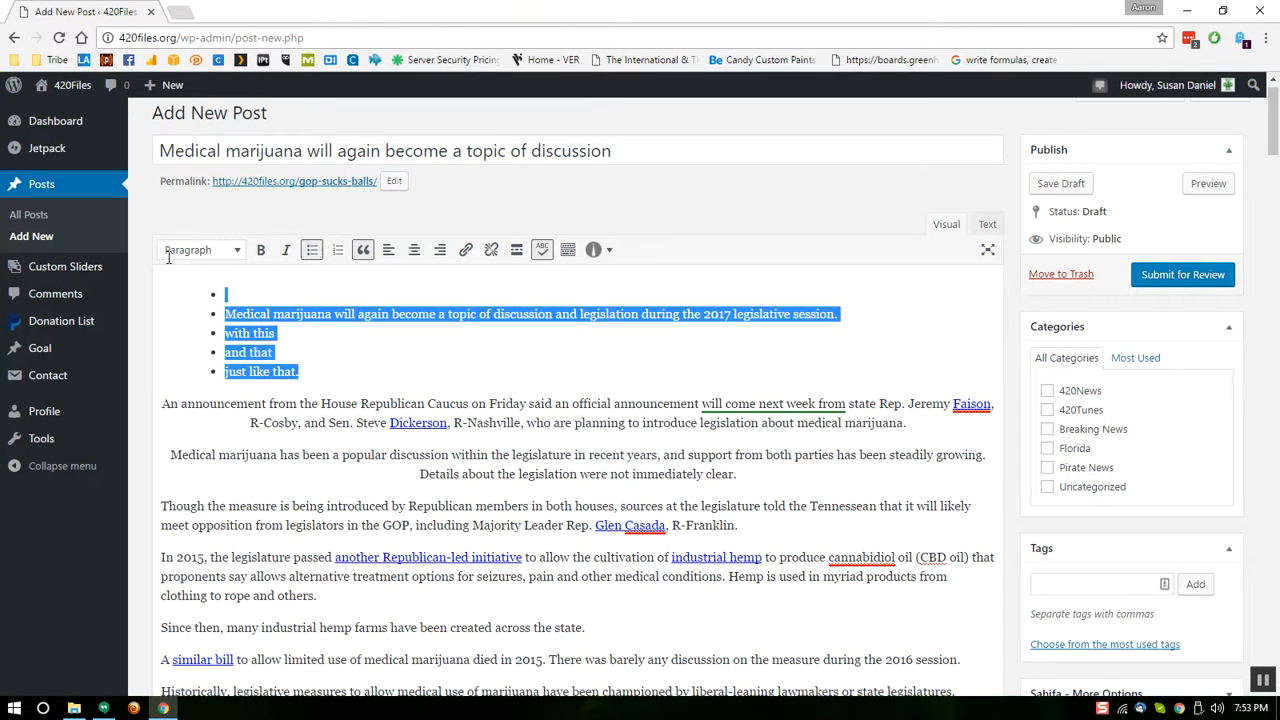
key("BackSpace")
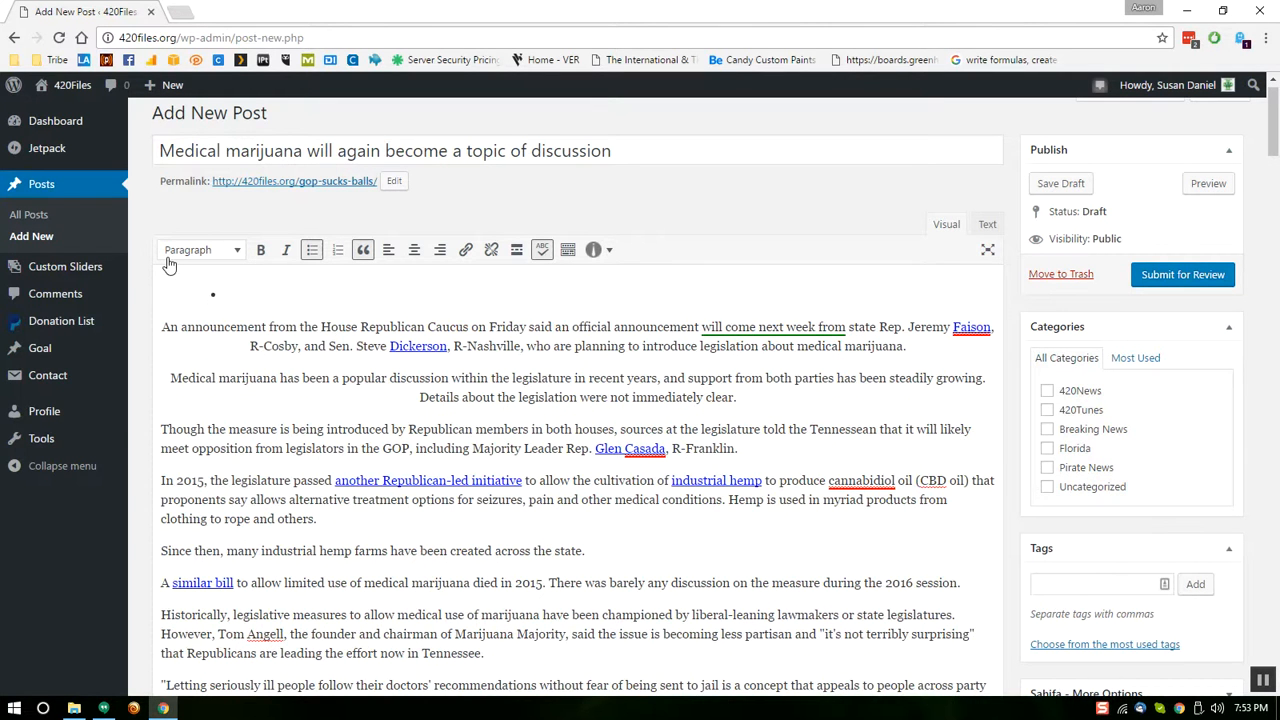
key("BackSpace")
key("ctrl+v")
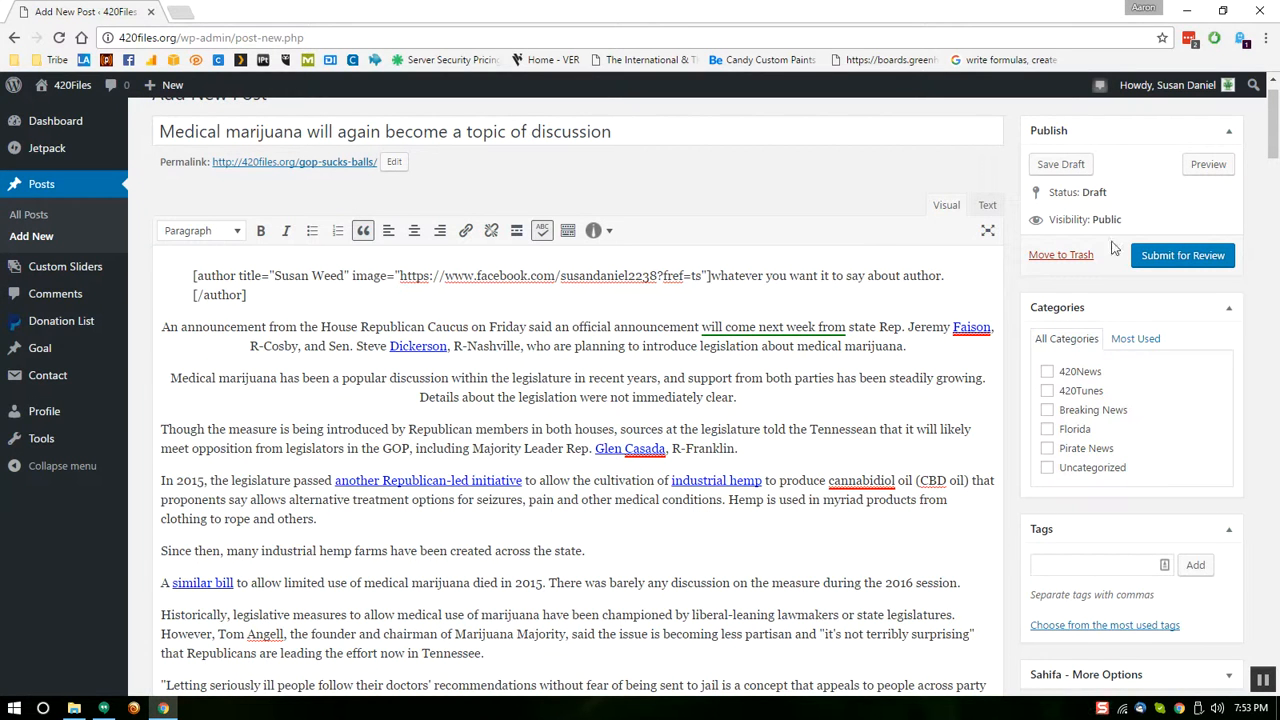
left_click(1210, 165)
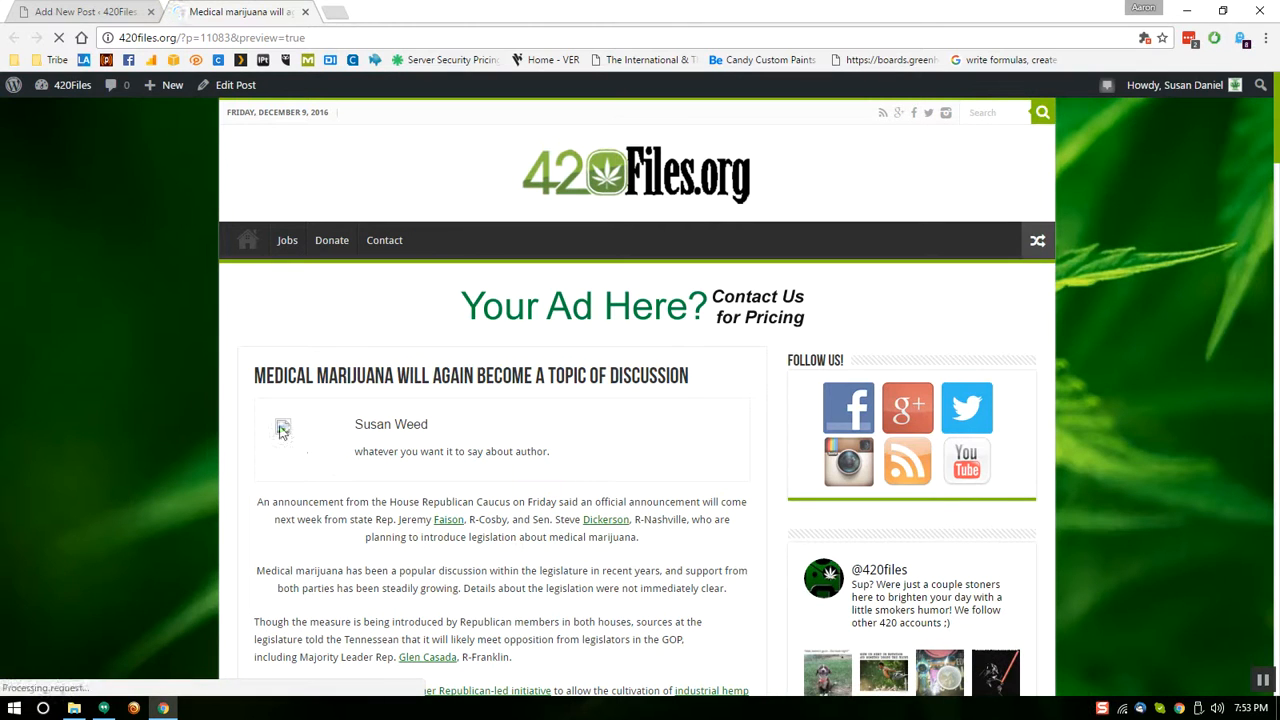
left_click(281, 425)
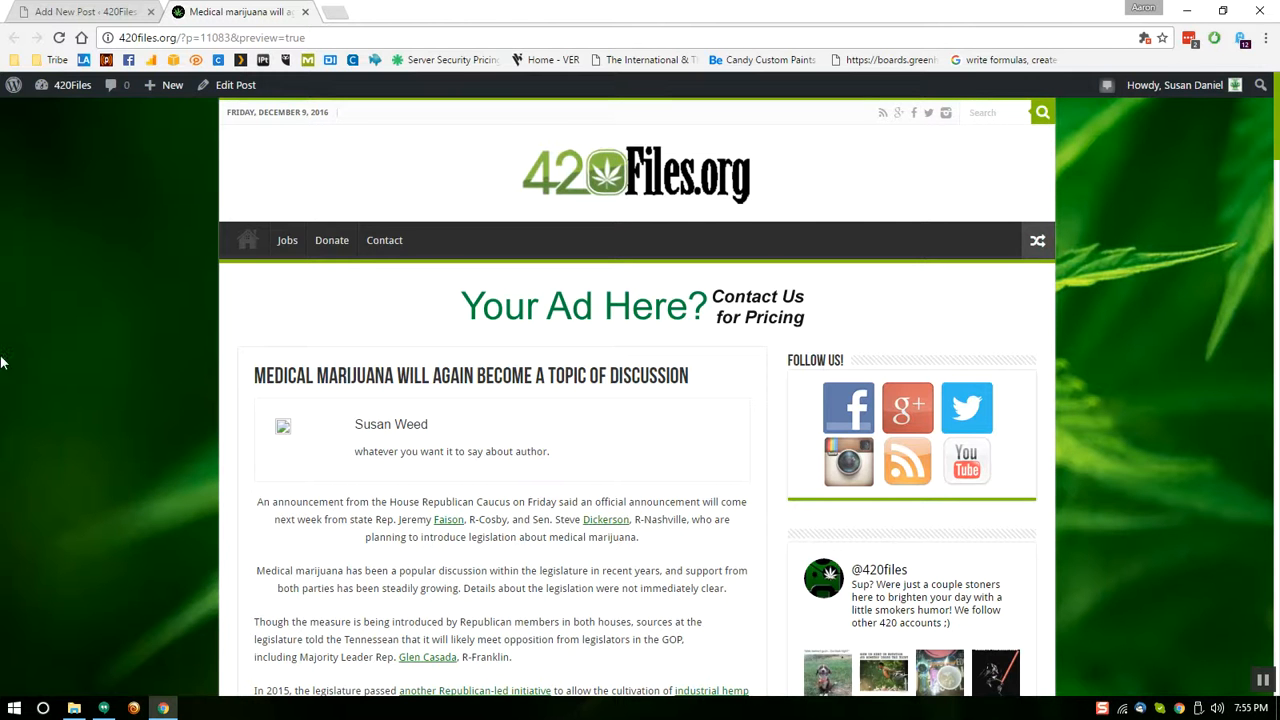
left_click(306, 12)
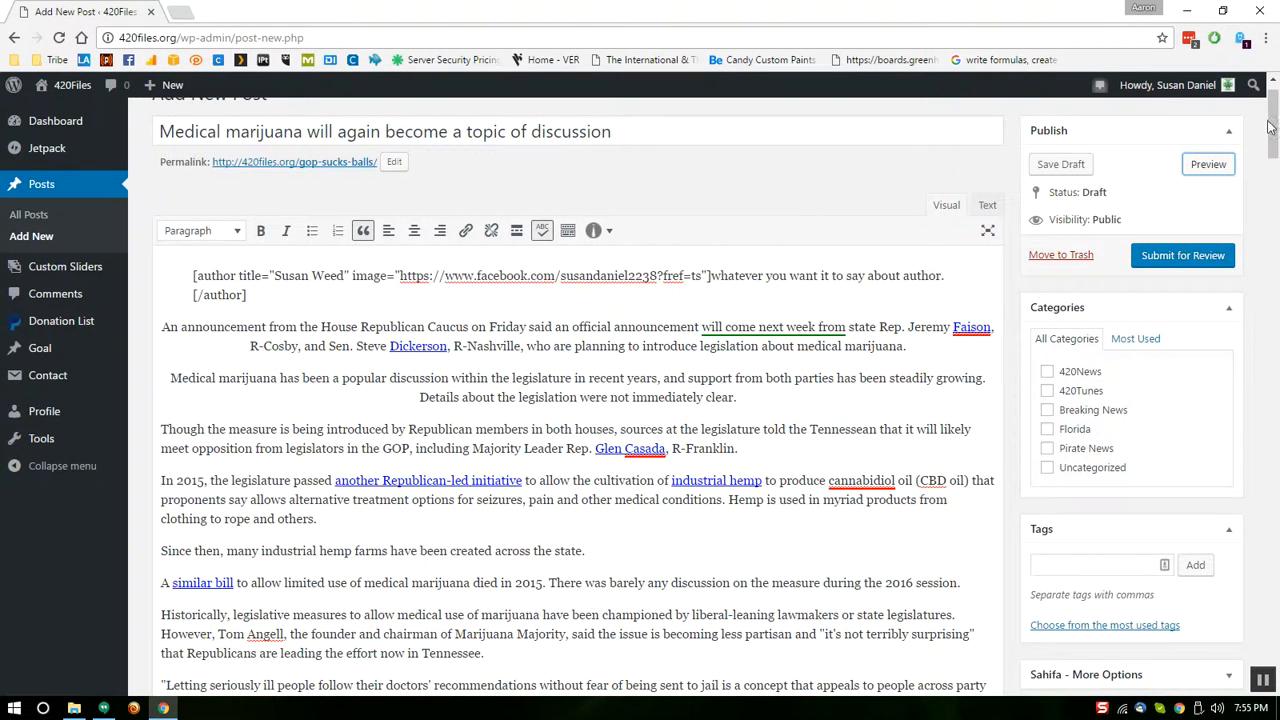
left_click_drag(1274, 127, 1275, 96)
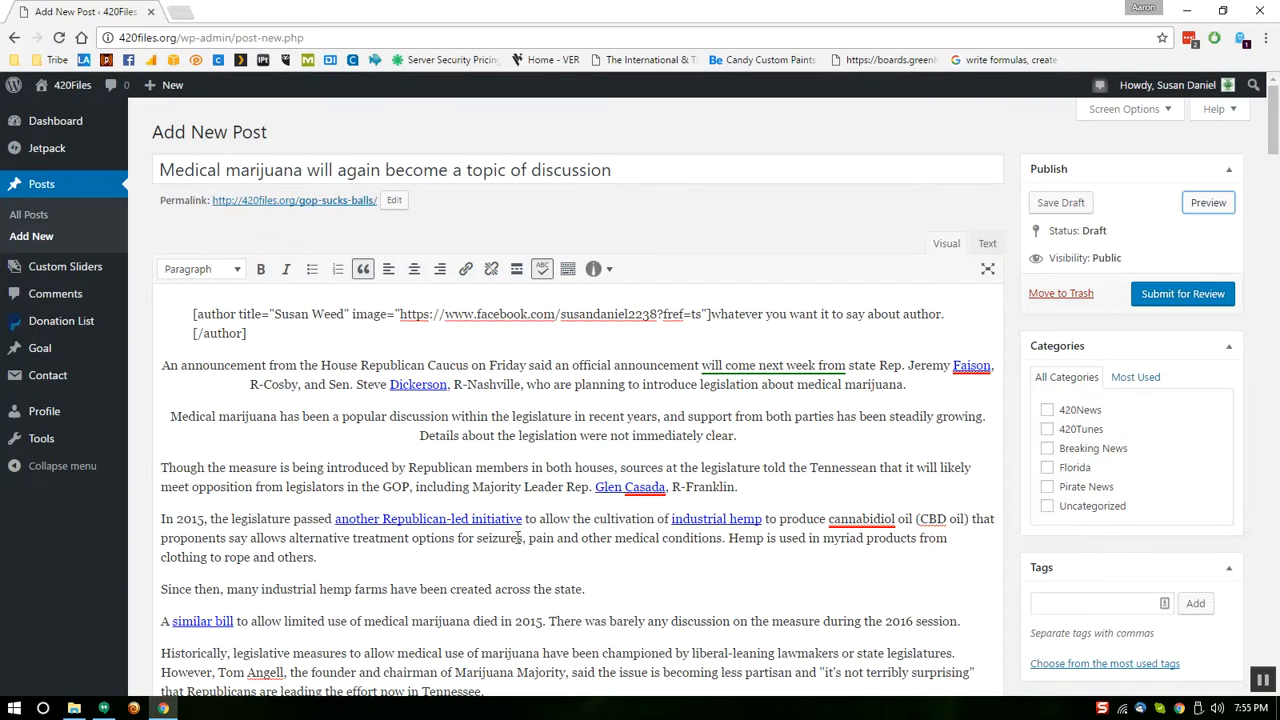
left_click(596, 269)
left_click(693, 232)
left_click(1208, 202)
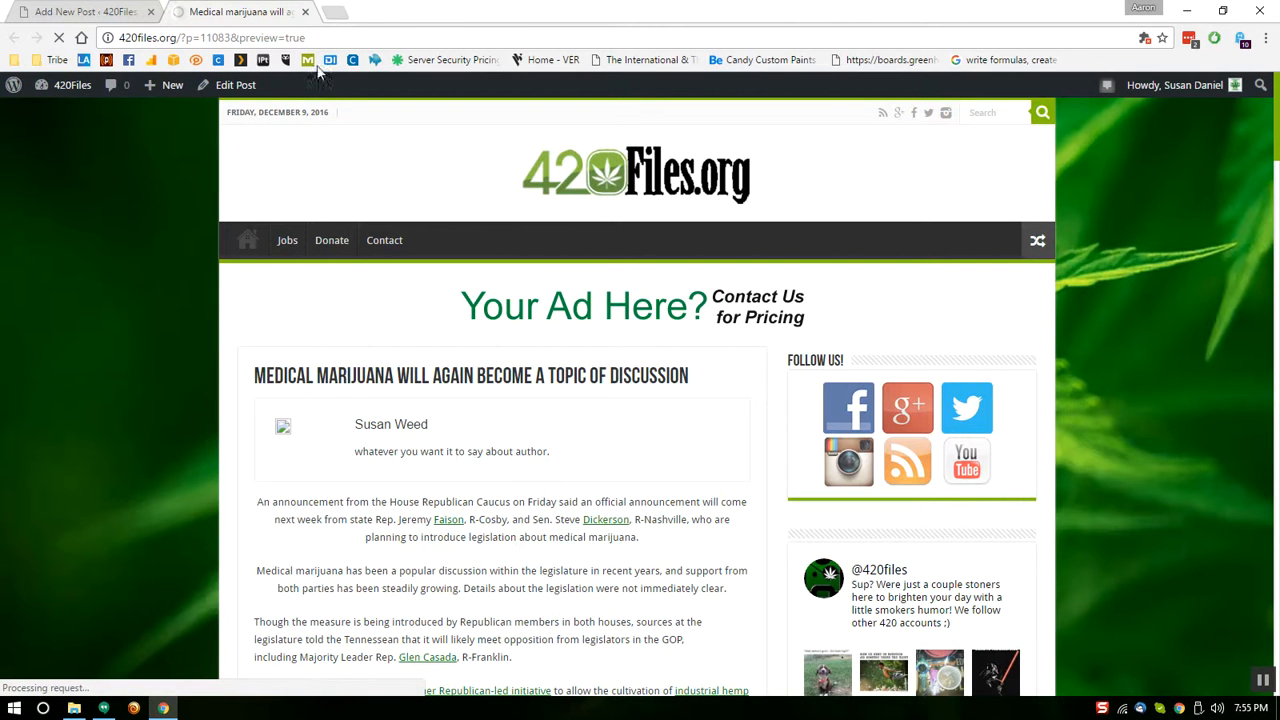
left_click(305, 11)
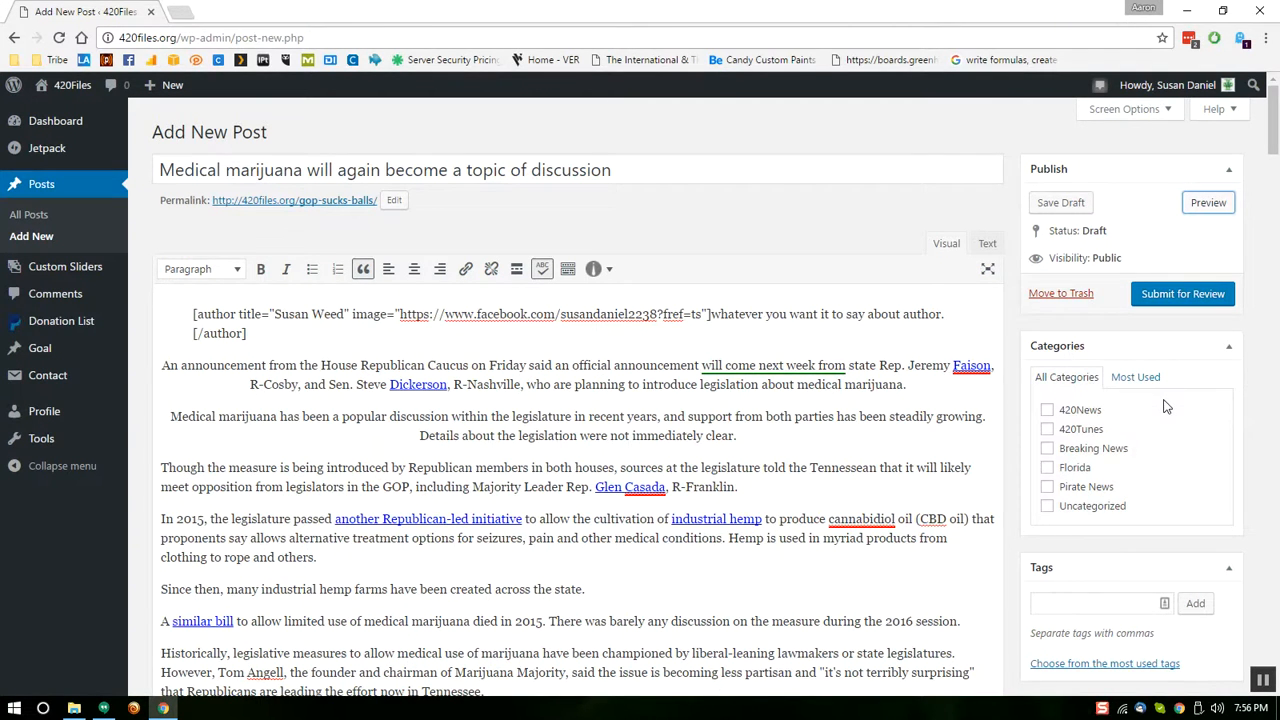
left_click(1047, 410)
Tick Breaking News alongside 420News, stay in the editor, and submit the post for review
left_click(1048, 451)
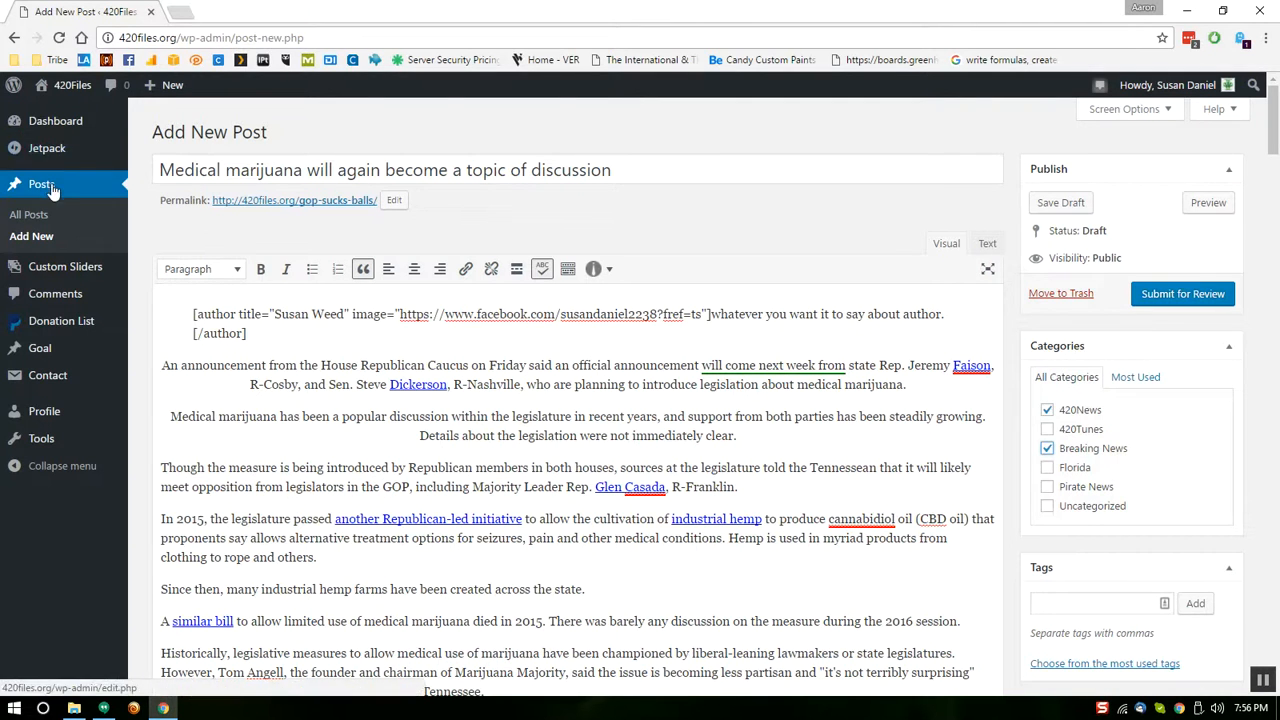
left_click(36, 215)
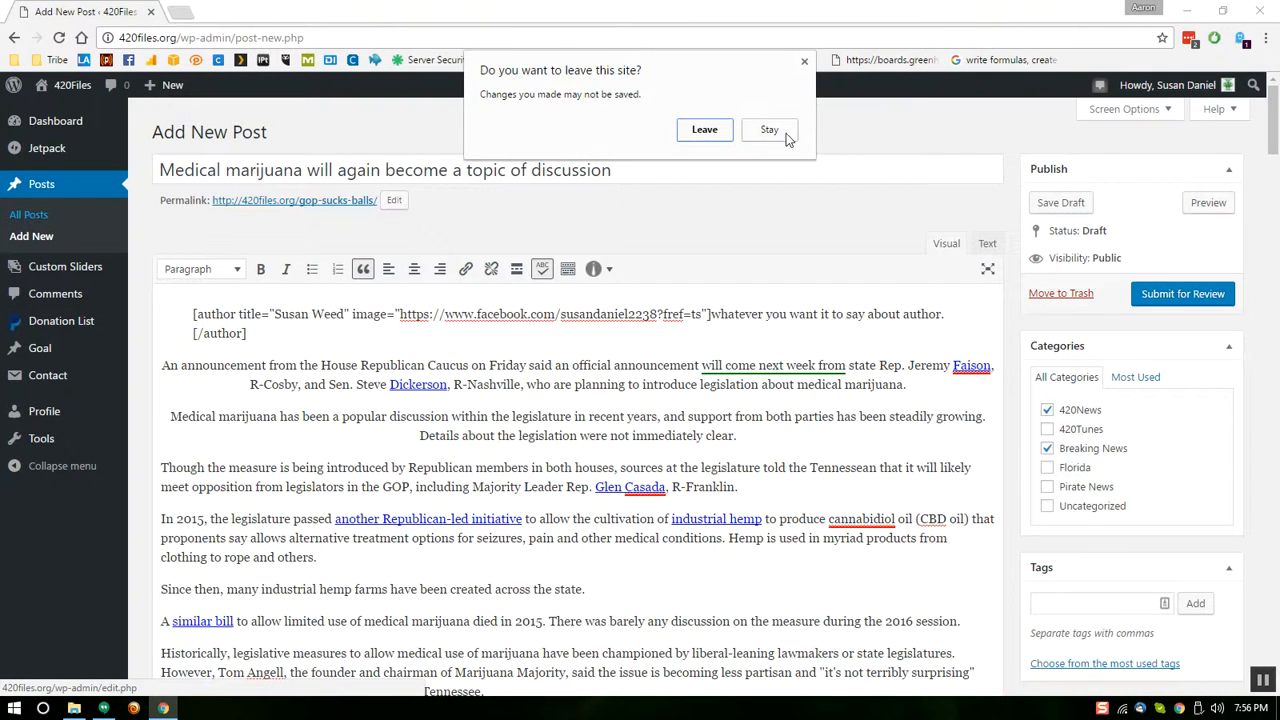
left_click(765, 130)
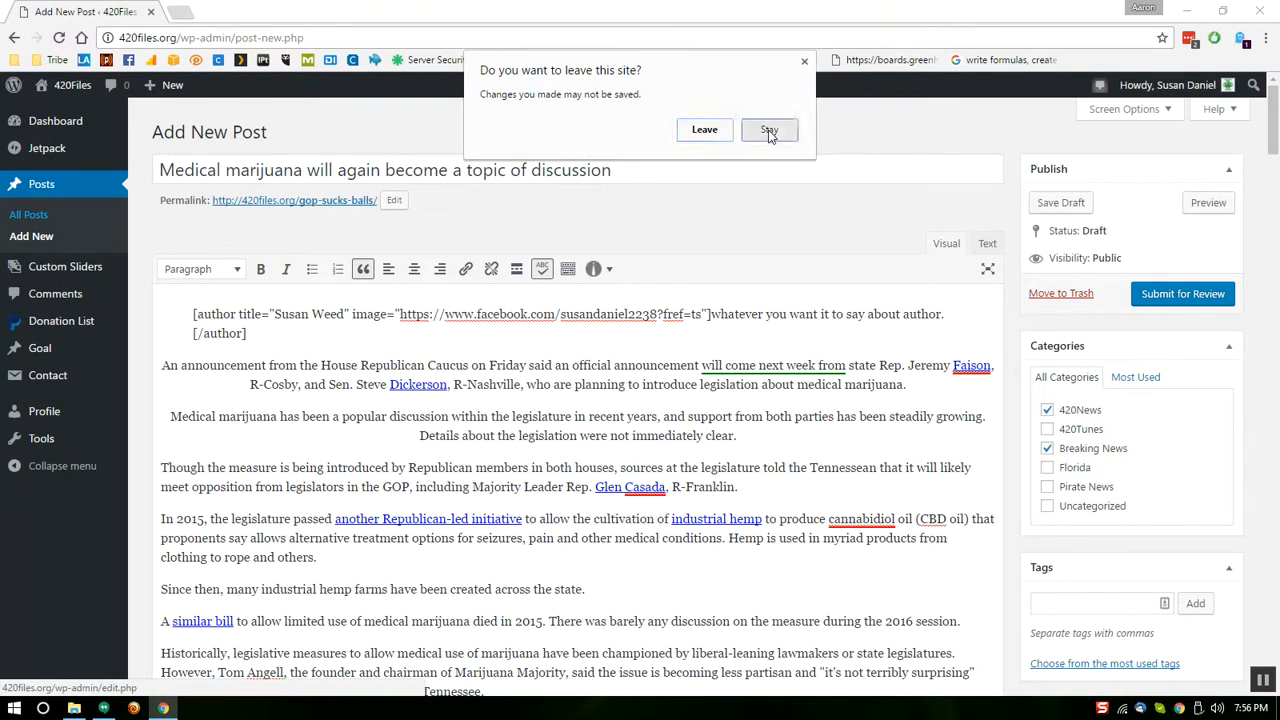
left_click(1184, 294)
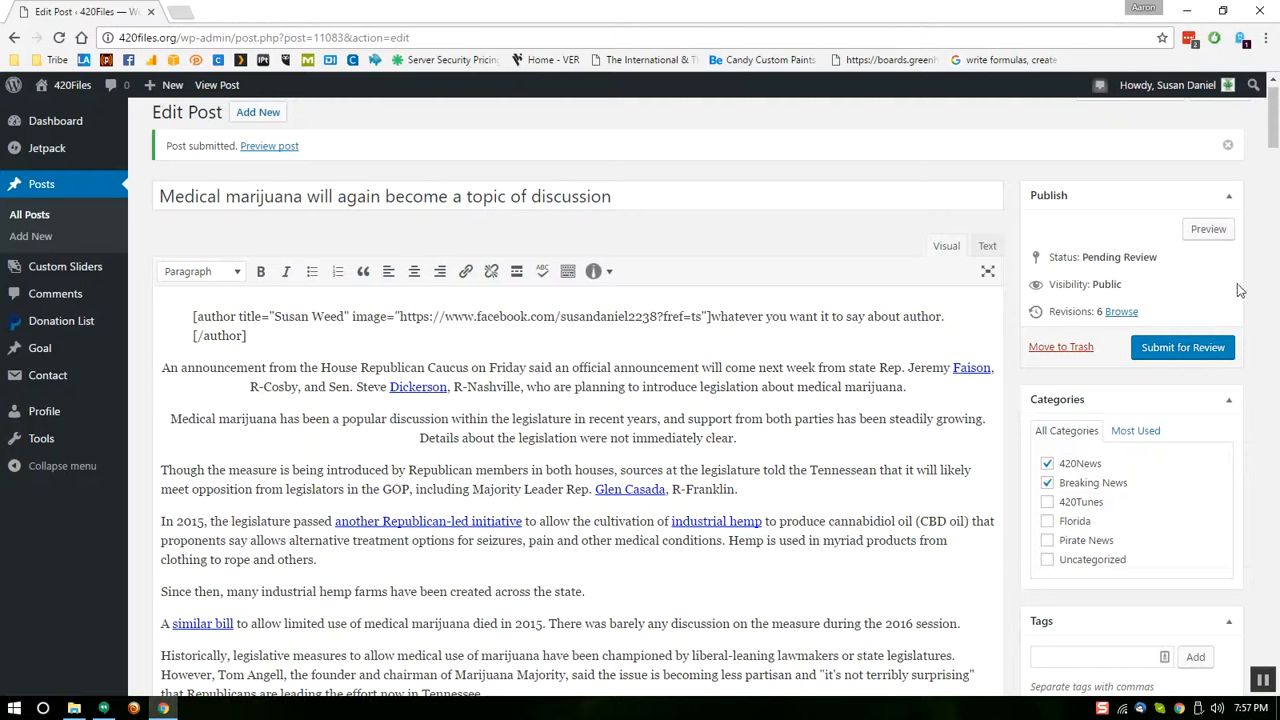
Go to the All Posts list to see the post marked Pending
left_click(30, 218)
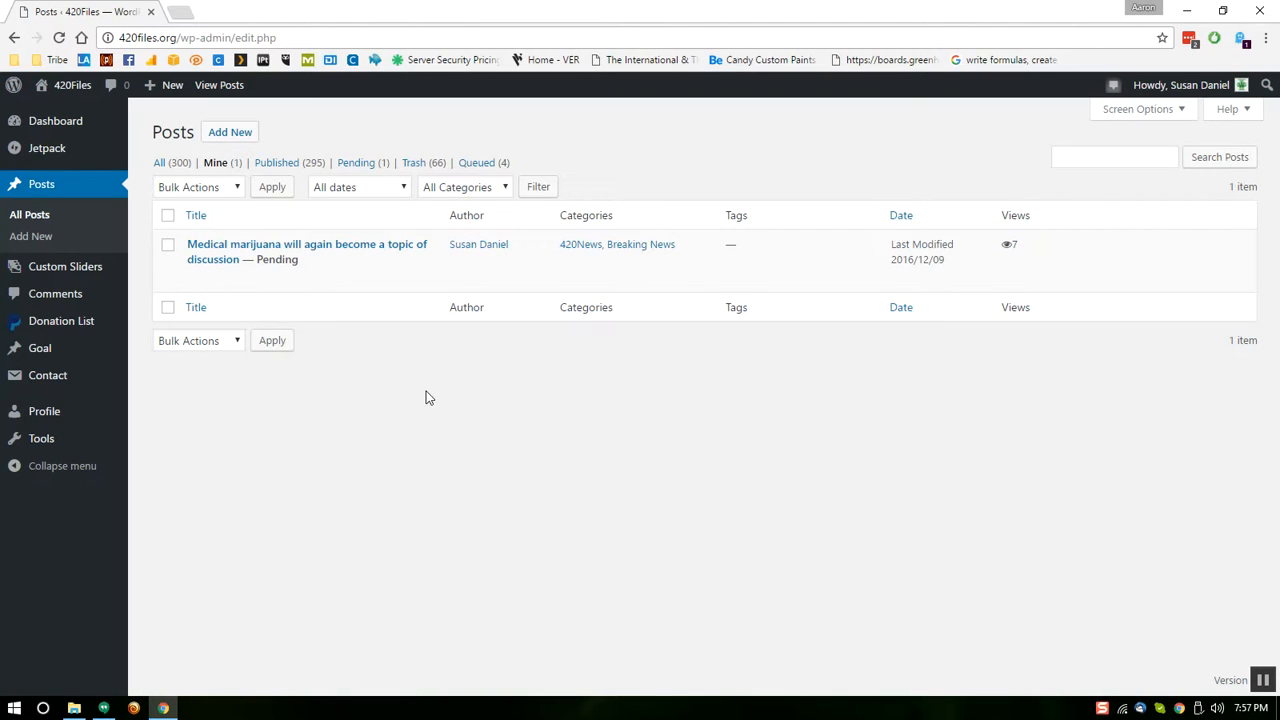
Open Quick Edit on the pending post, toggling the 420News category and leaving tags empty
mouse_move(311, 277)
left_click(230, 284)
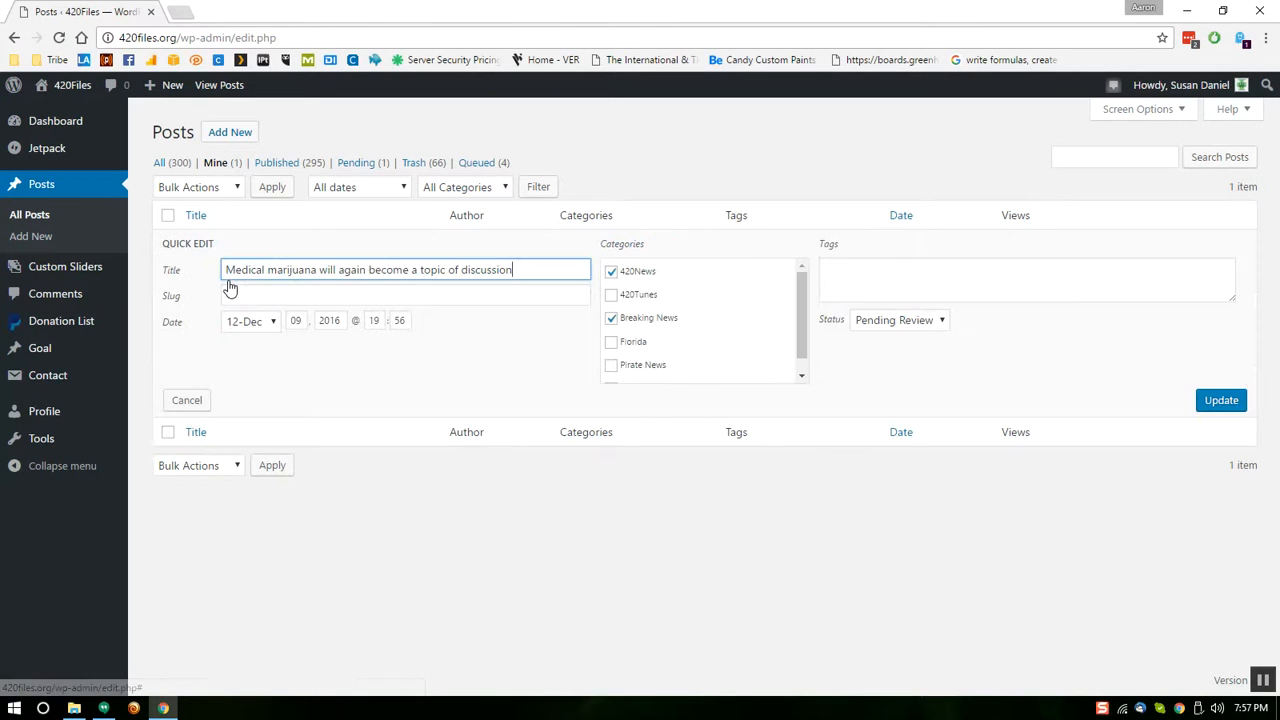
left_click(611, 271)
left_click(611, 318)
left_click(611, 272)
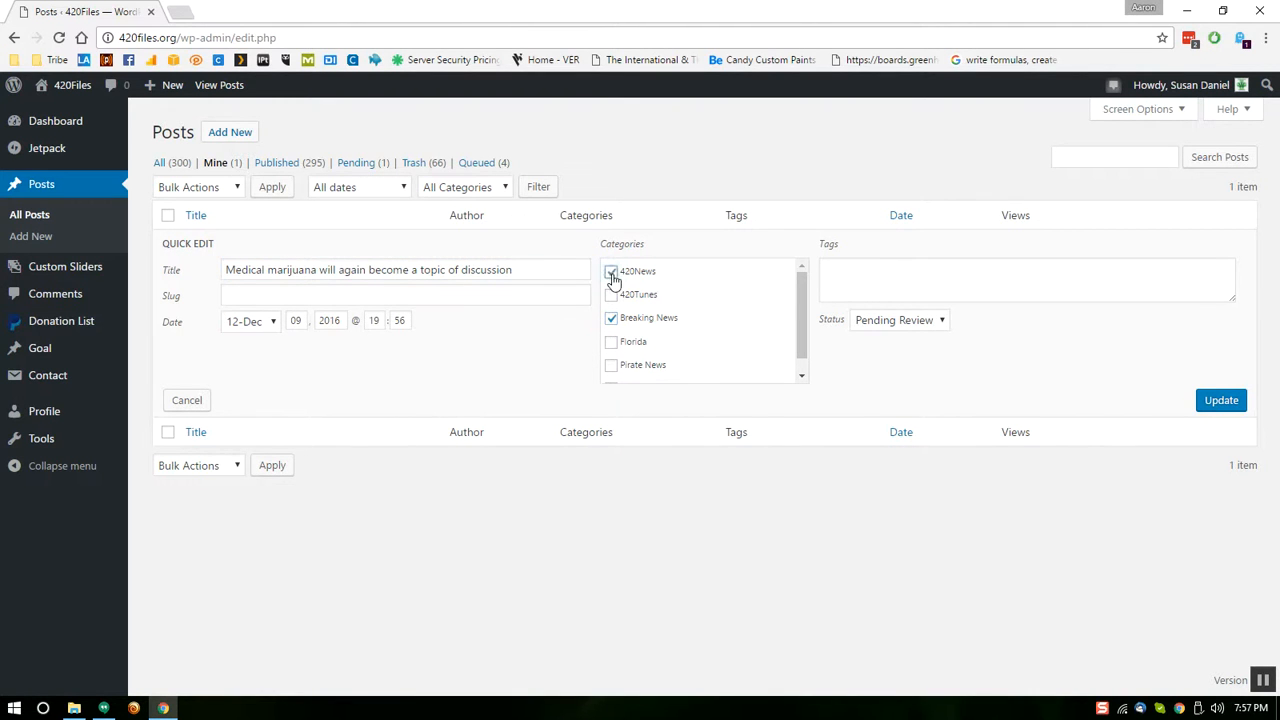
left_click(885, 283)
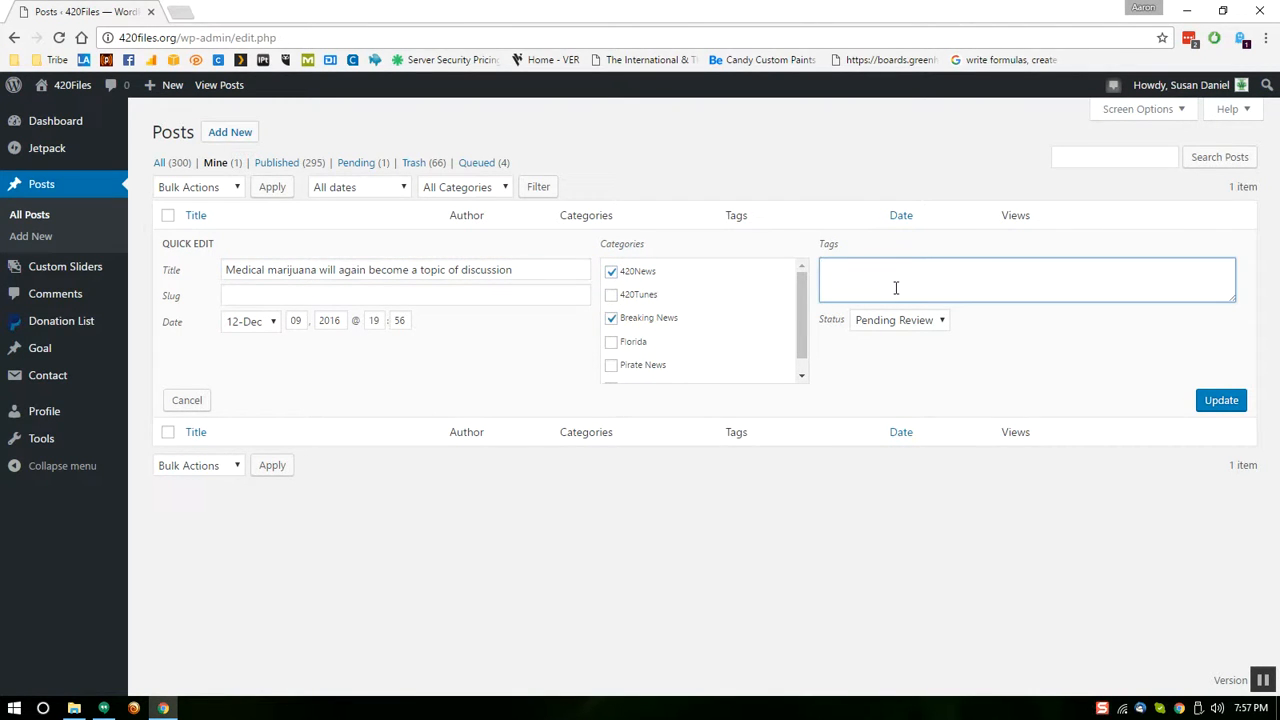
type("gree")
key("BackSpace")
key("BackSpace")
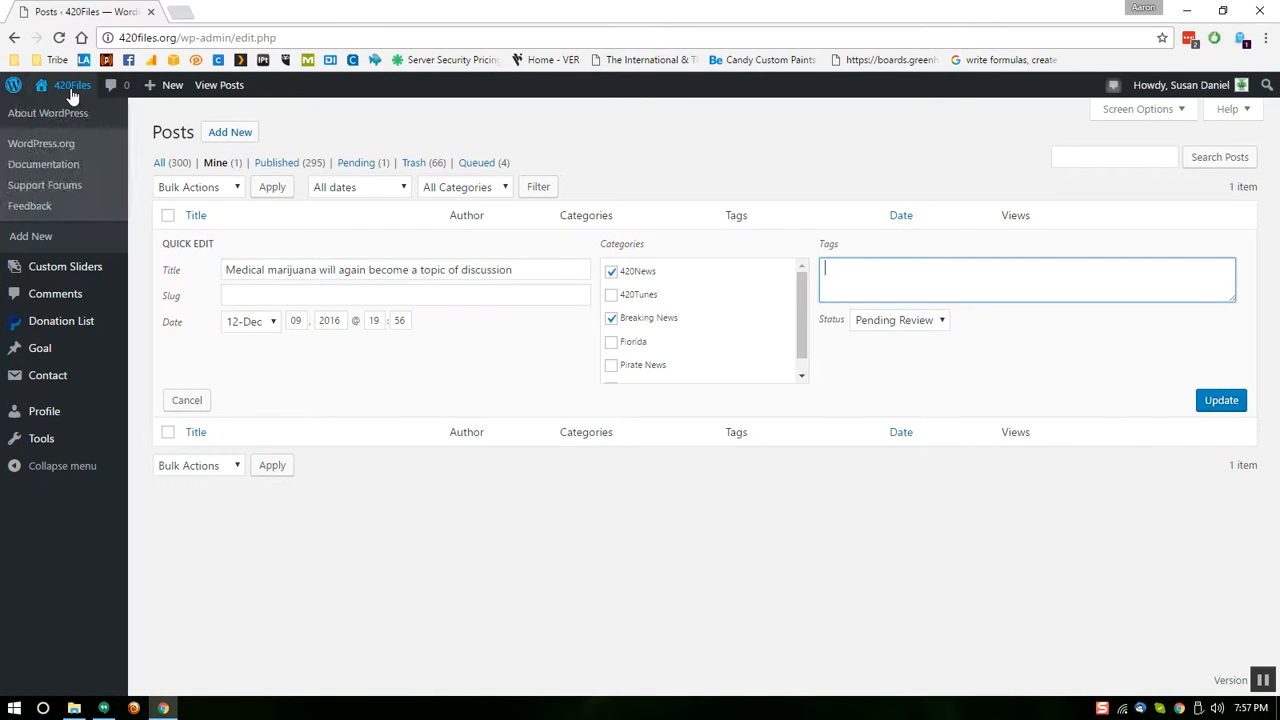
Open the 420Files public site from Visit Site in a new tab
mouse_move(72, 92)
right_click(54, 112)
left_click(100, 122)
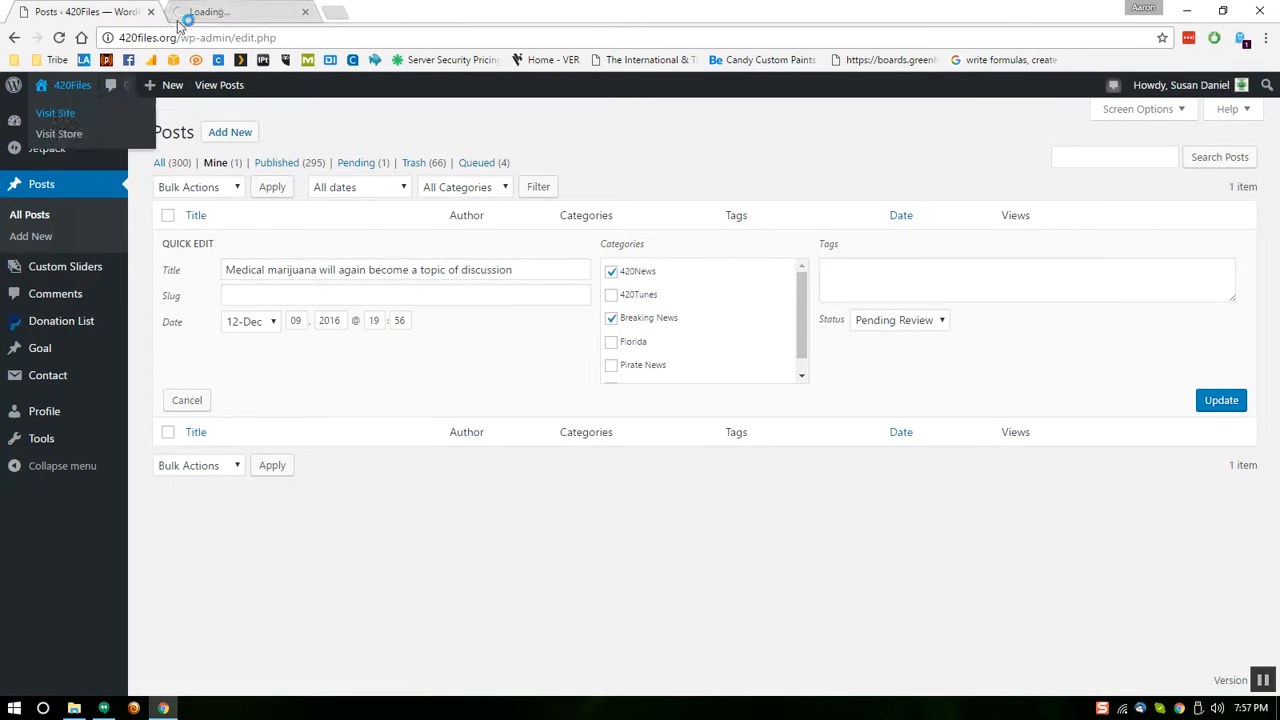
View the 420files.org tab, scrolling through the latest posts and back to the top
left_click(229, 12)
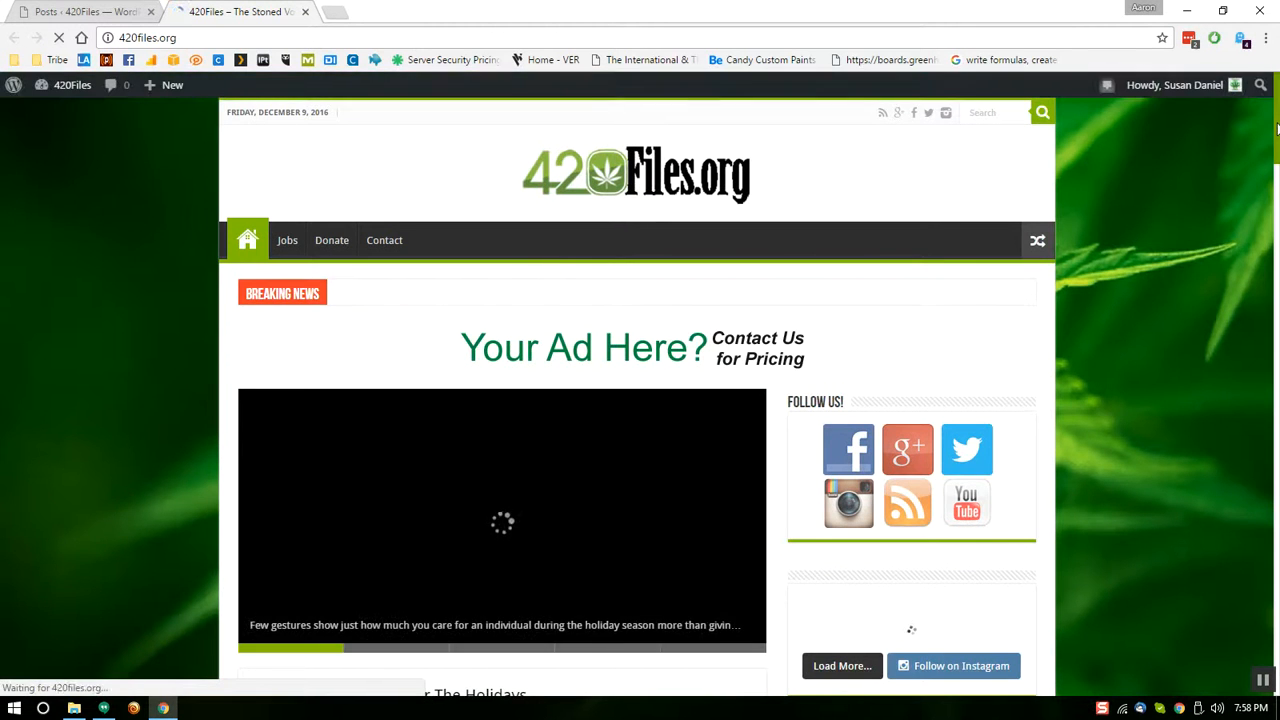
scroll(378, 239, "down", 1)
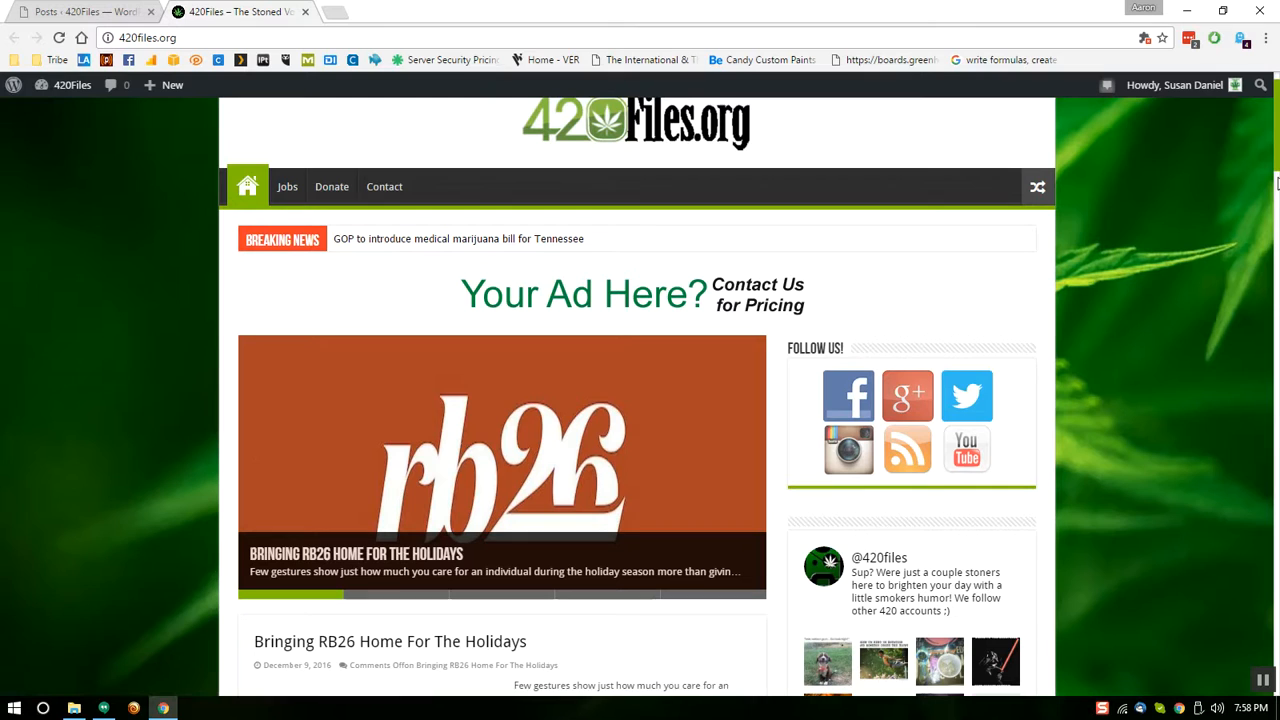
left_click_drag(1276, 150, 1276, 350)
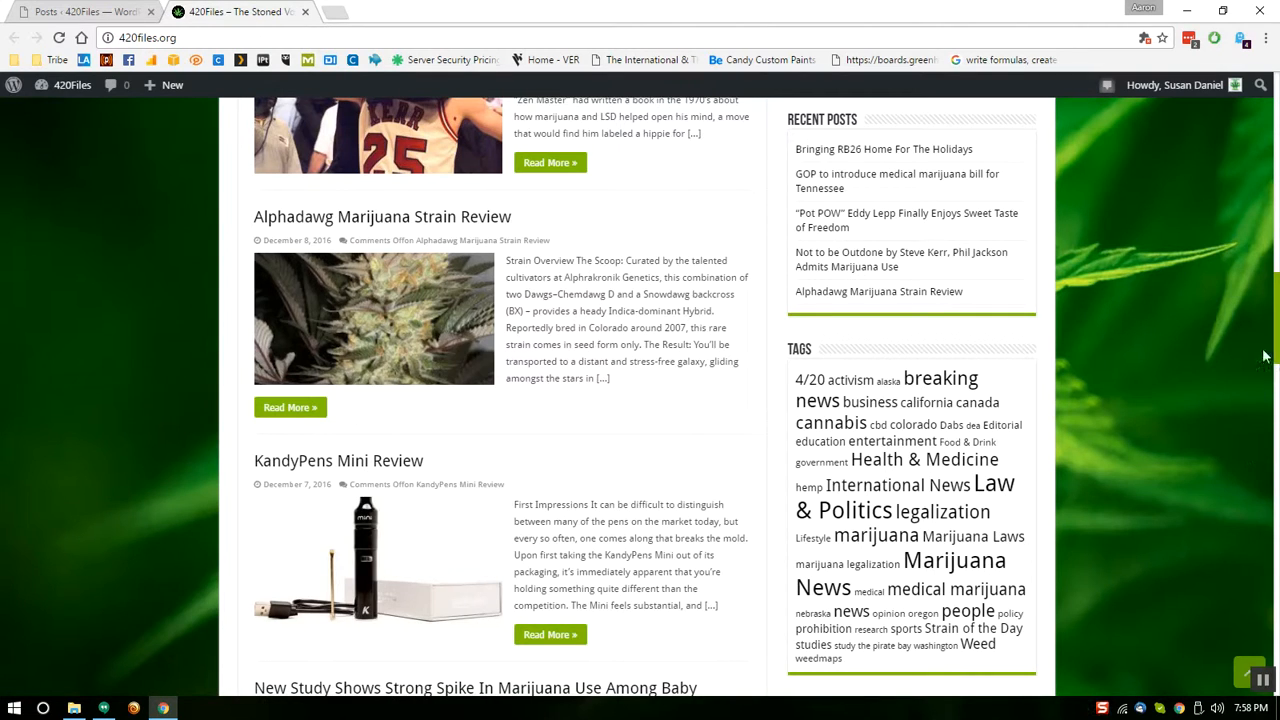
left_click_drag(1275, 318, 1275, 130)
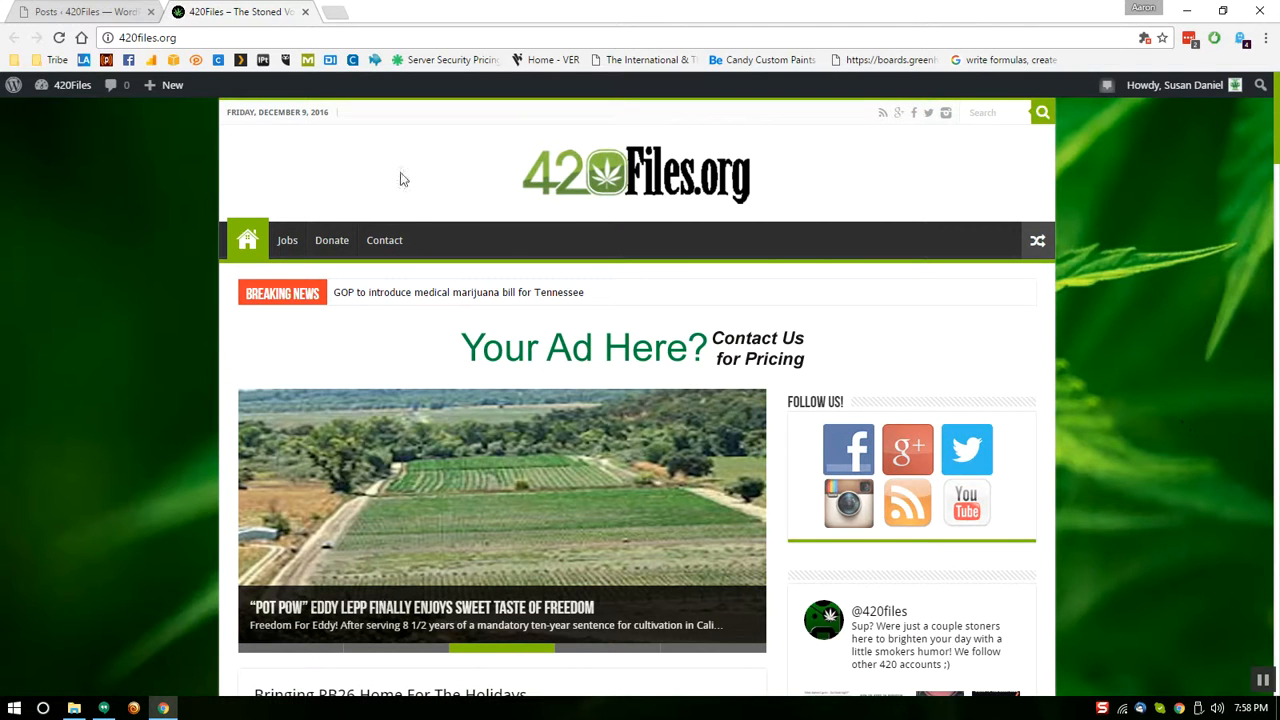
Return to the WordPress admin tab and go to the account Profile page
left_click(305, 12)
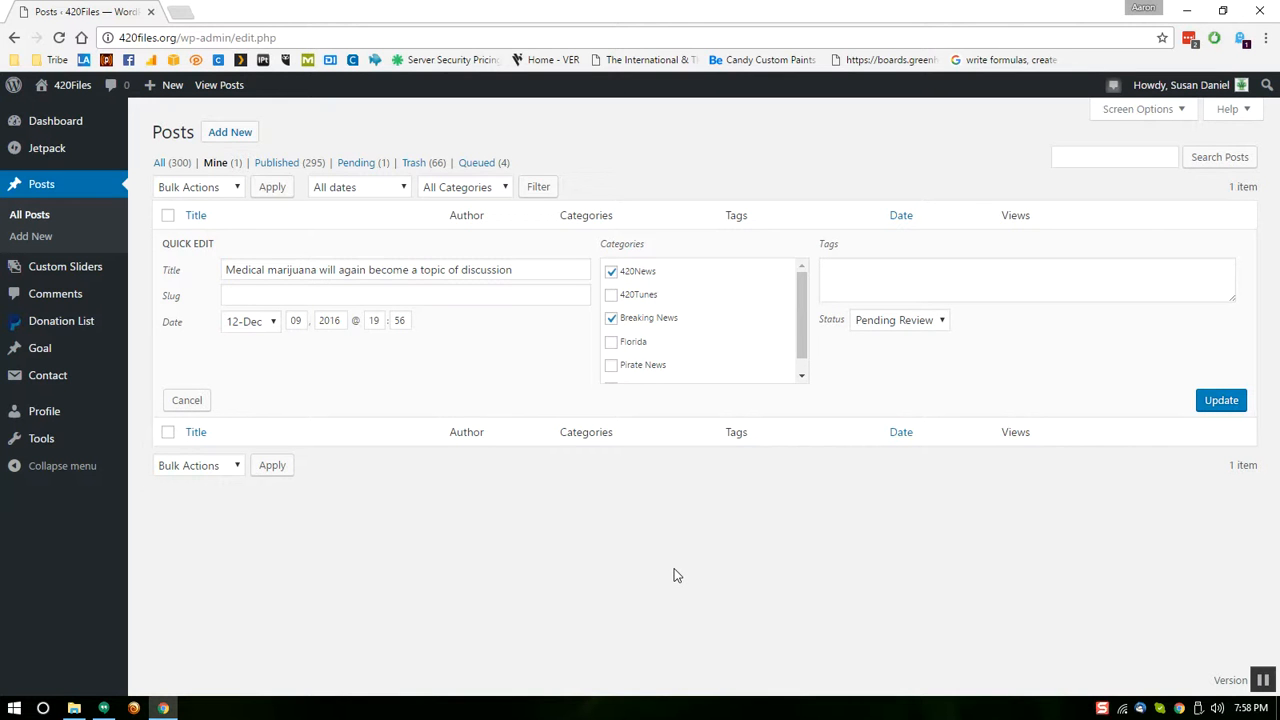
left_click(1103, 710)
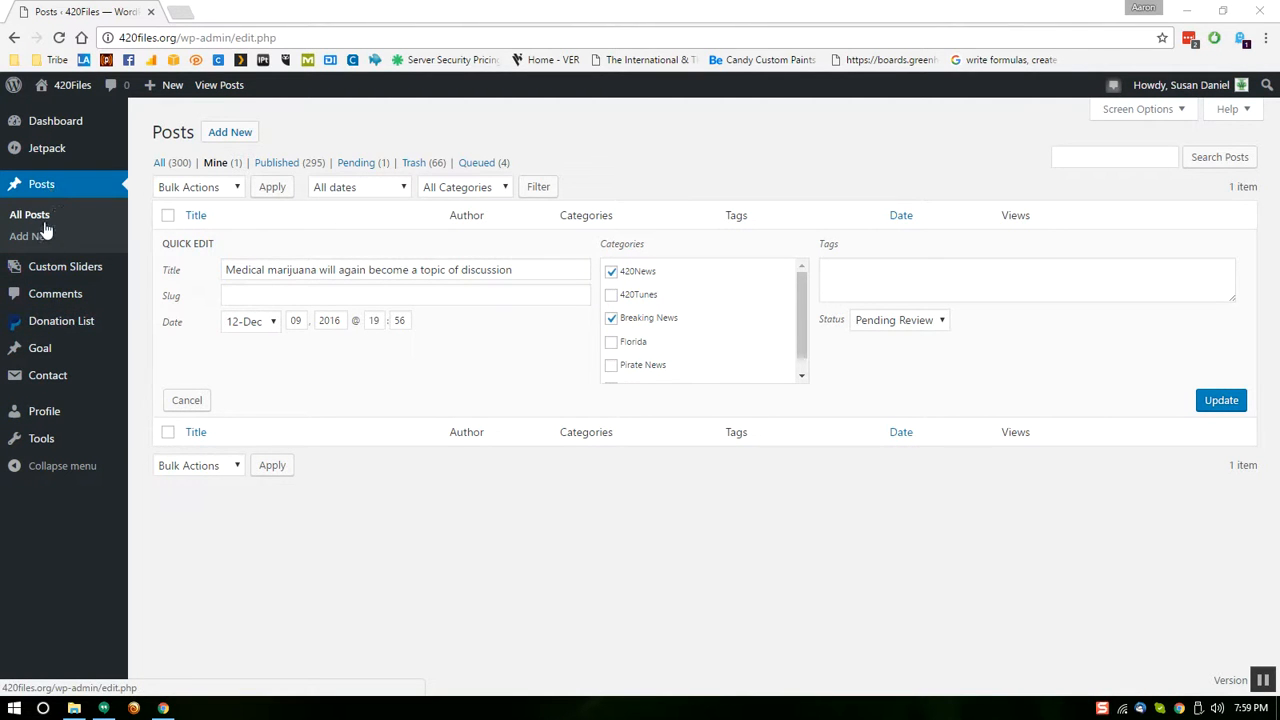
left_click(55, 410)
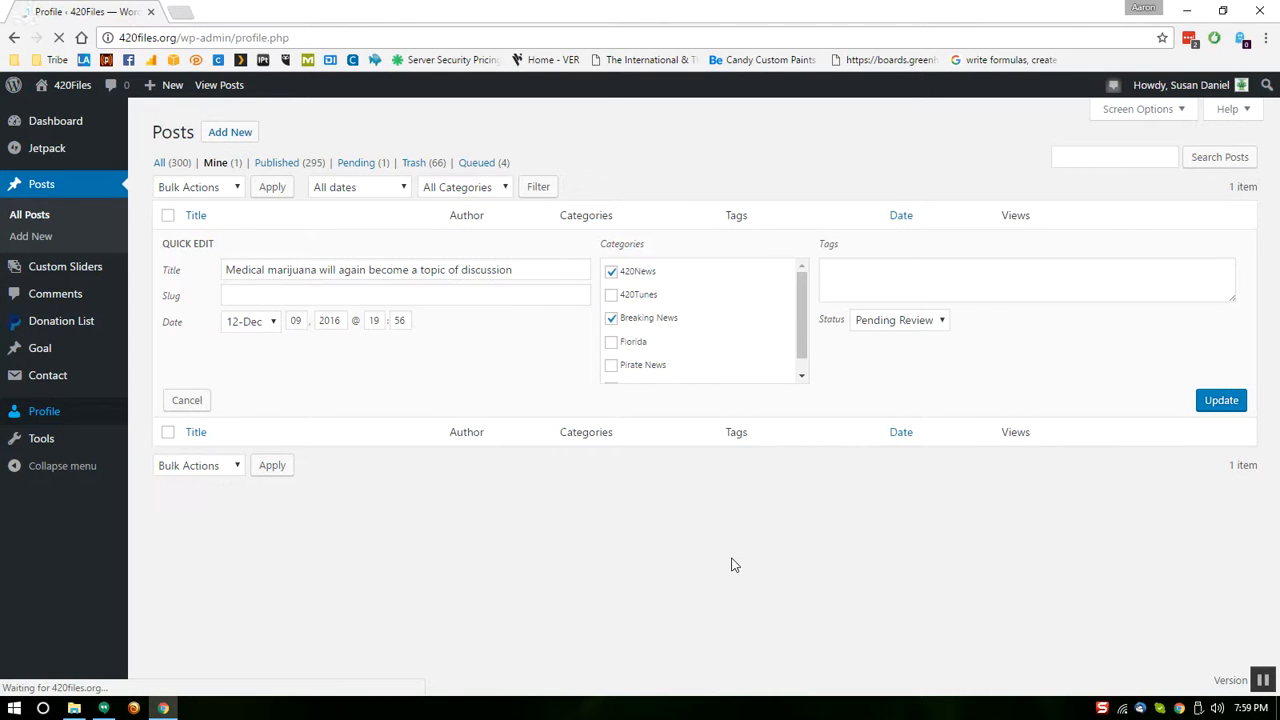
Scroll down to Account Management and generate a strong new password, leaving it unsaved
left_click_drag(1273, 166, 1278, 493)
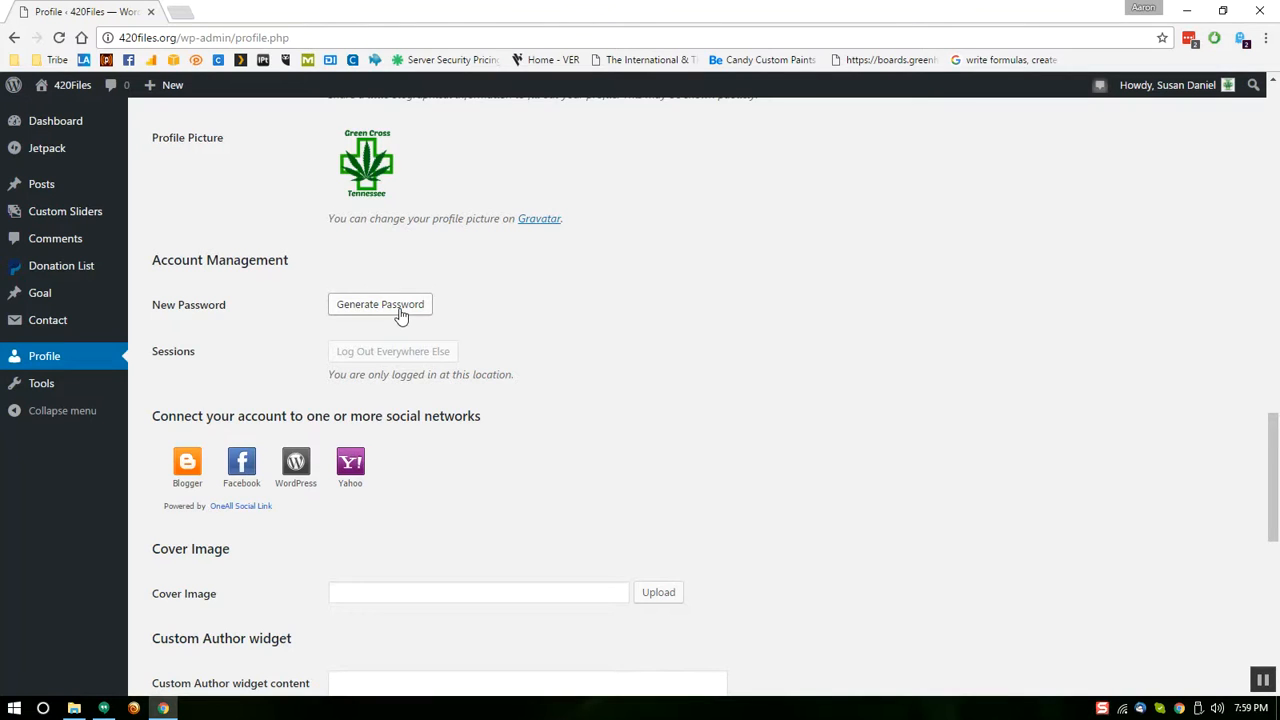
left_click(380, 304)
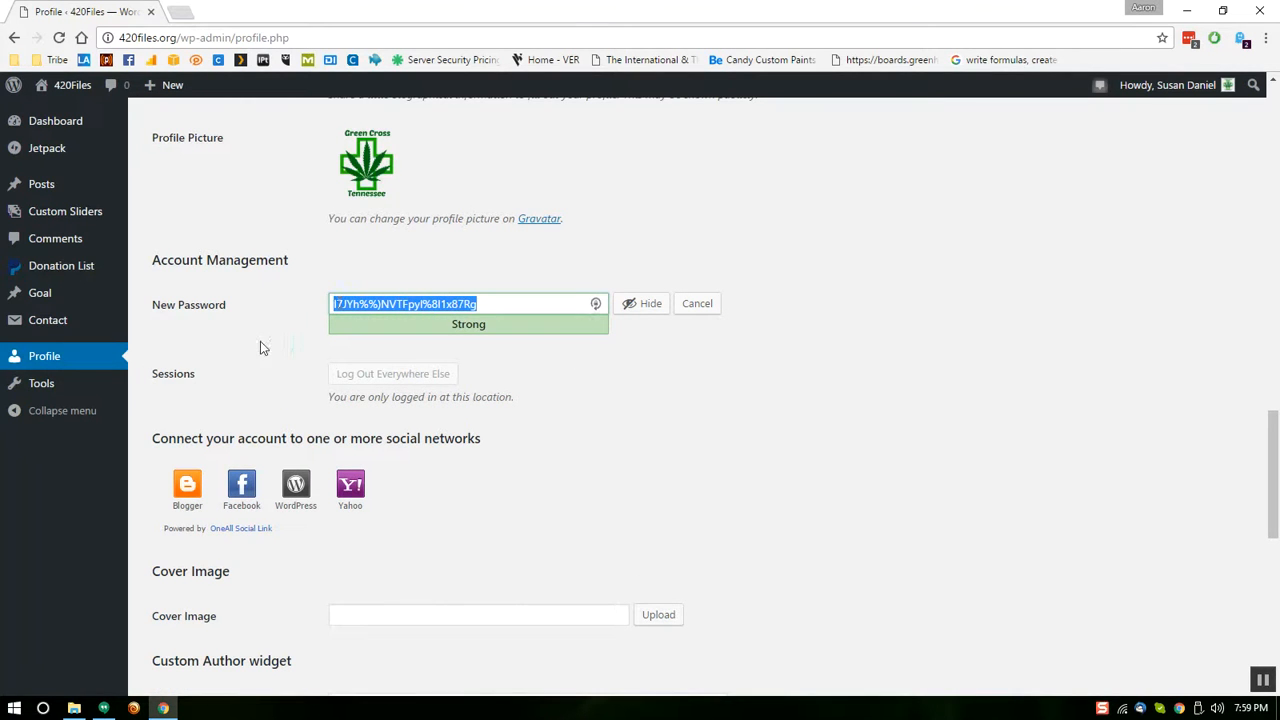
left_click(692, 349)
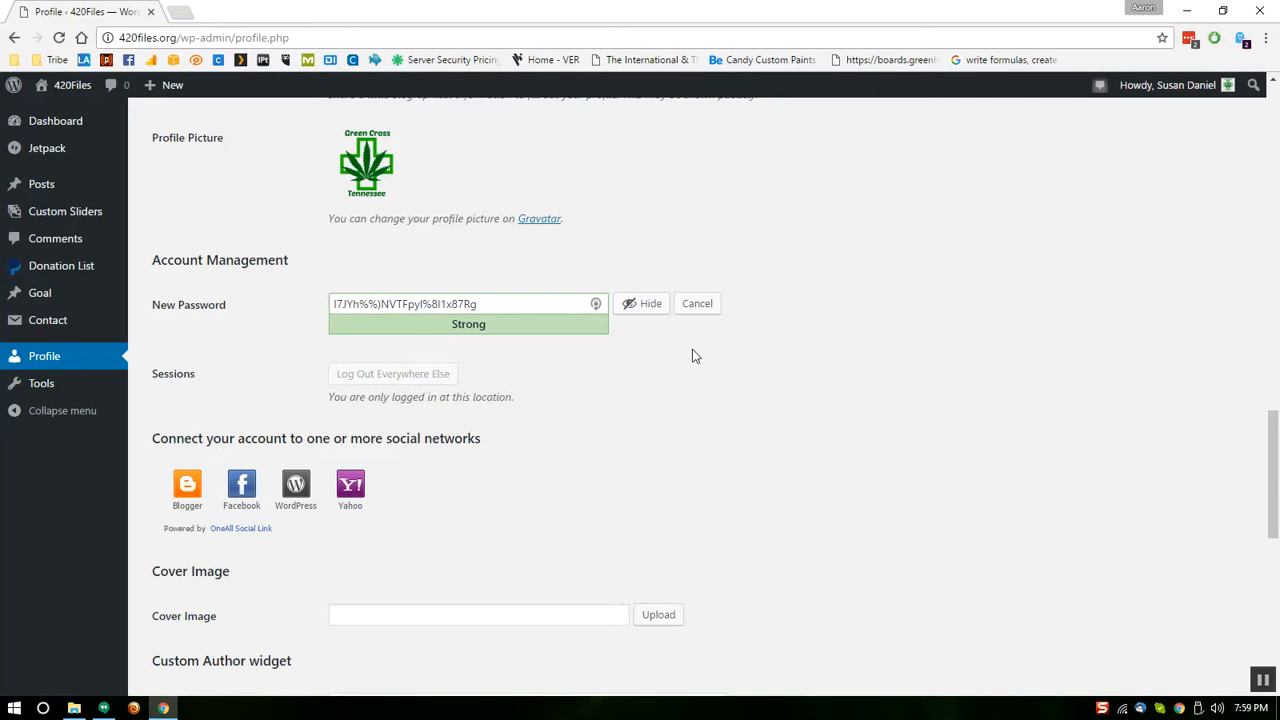
Open a new Chrome tab and load Facebook from the bookmarks bar
left_click(176, 13)
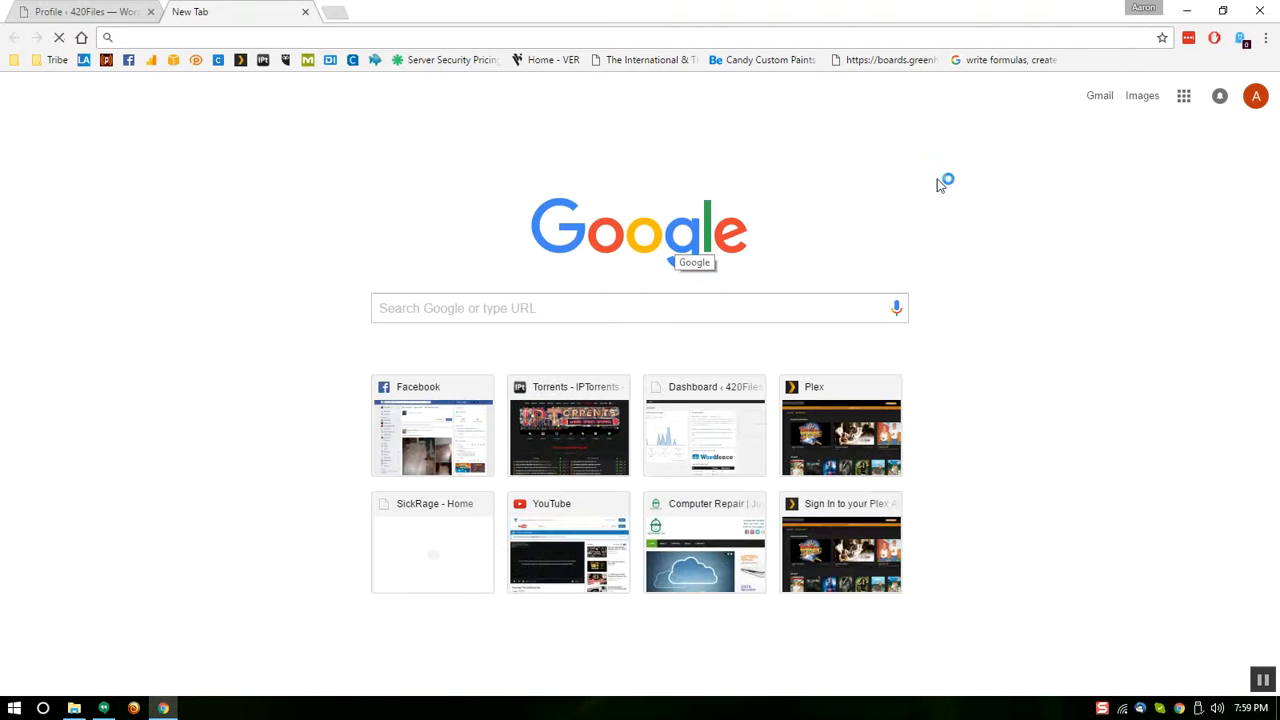
left_click(1189, 39)
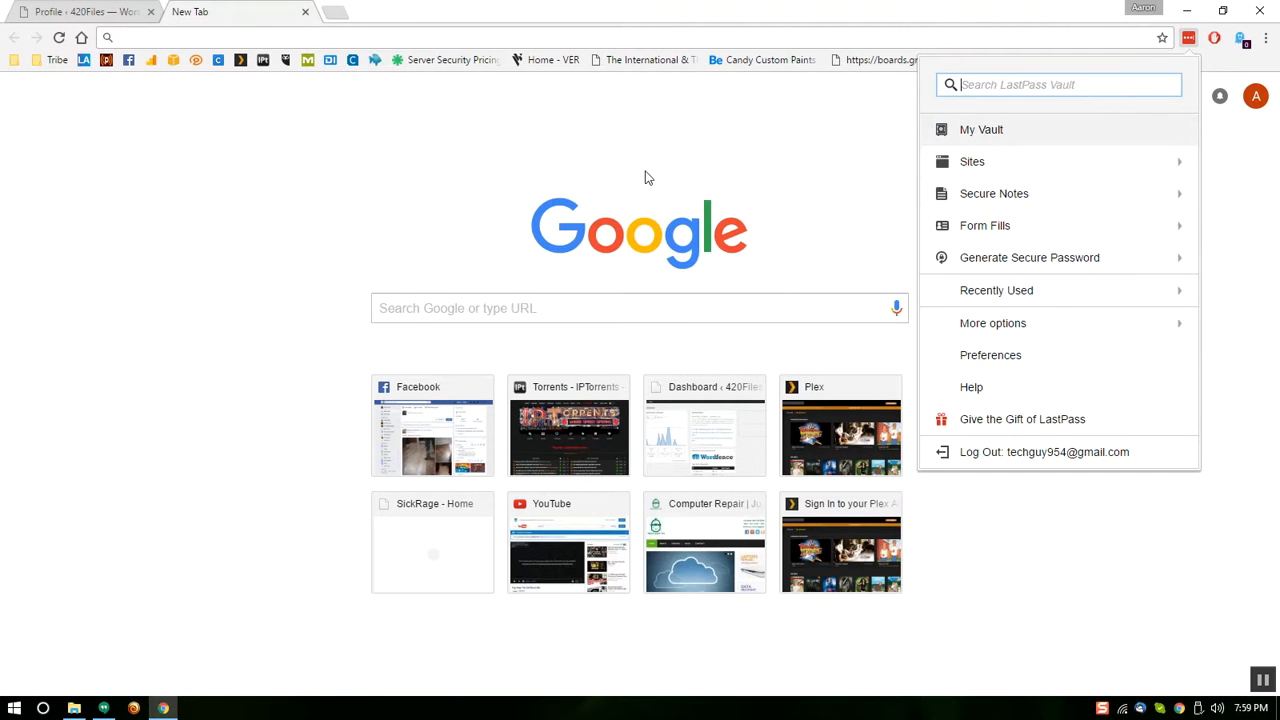
left_click(338, 218)
left_click(128, 60)
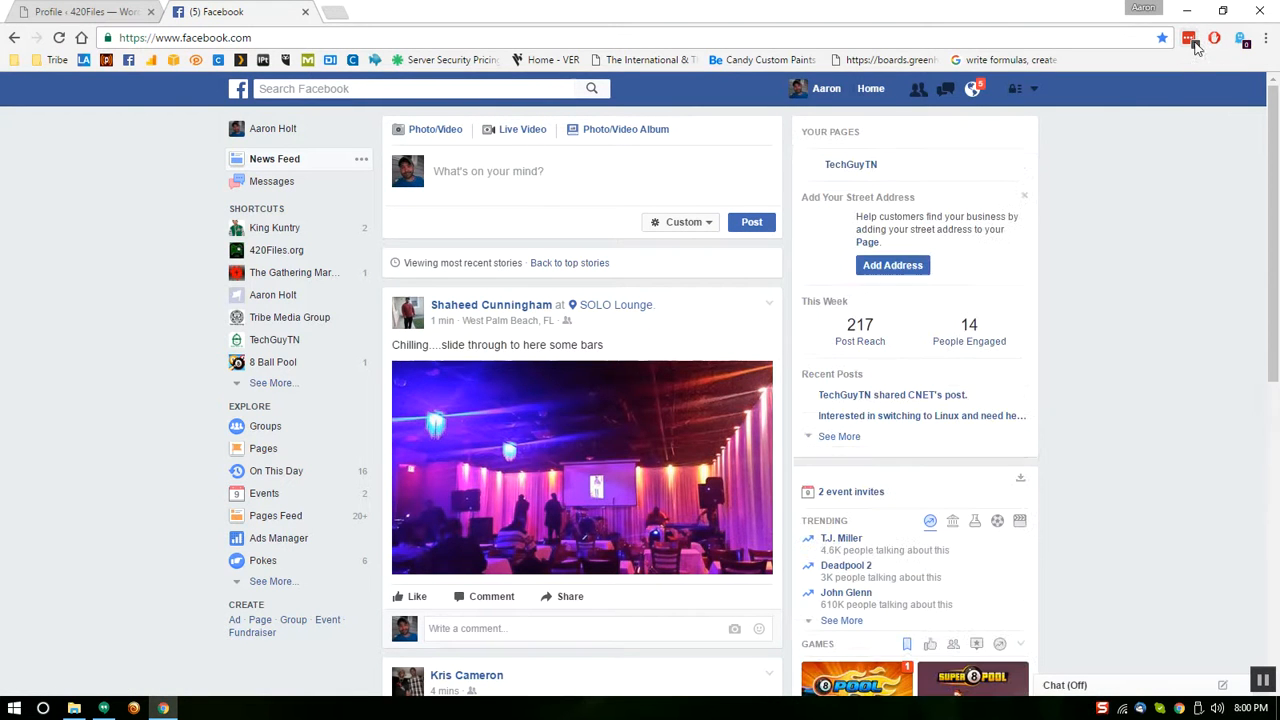
left_click(1190, 40)
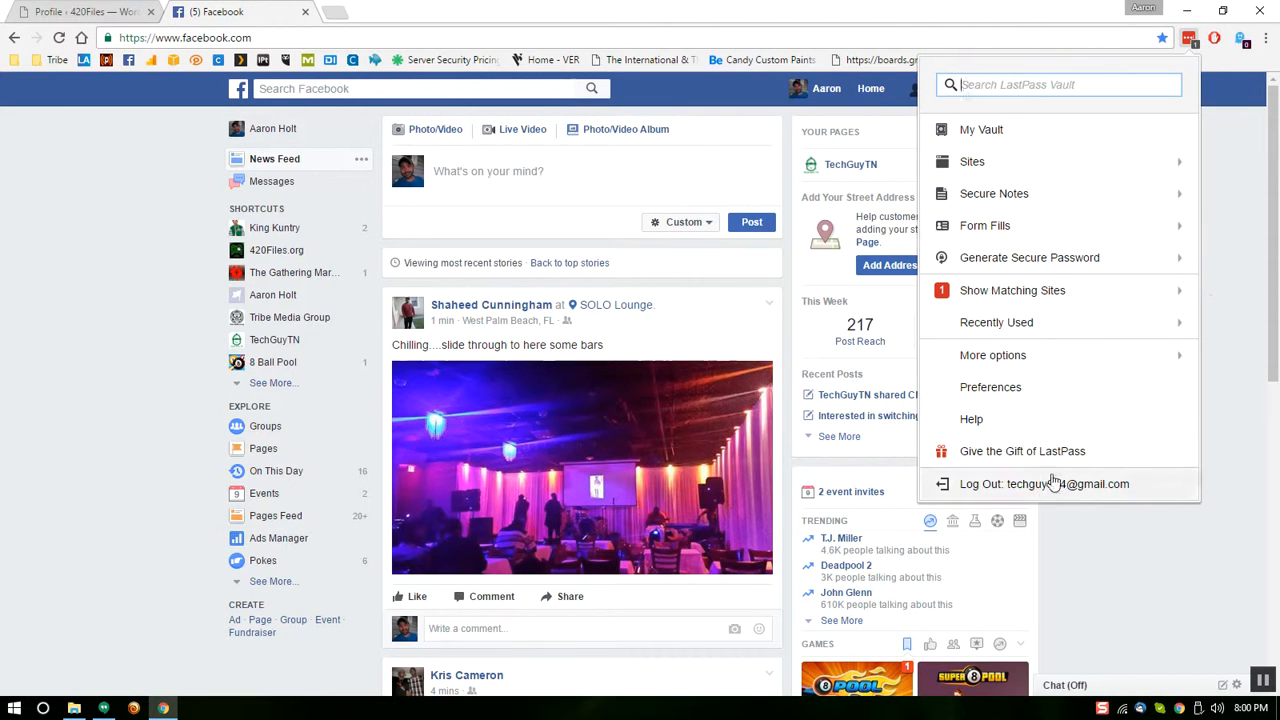
left_click(1236, 269)
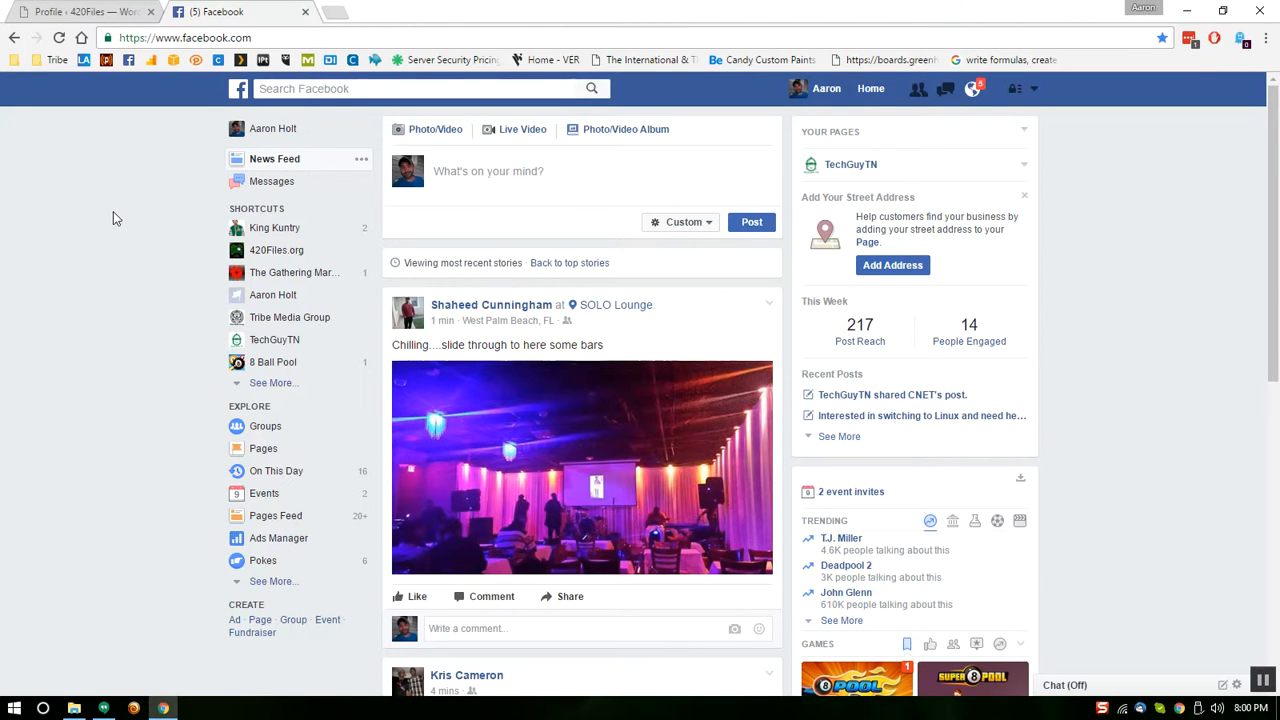
left_click(369, 37)
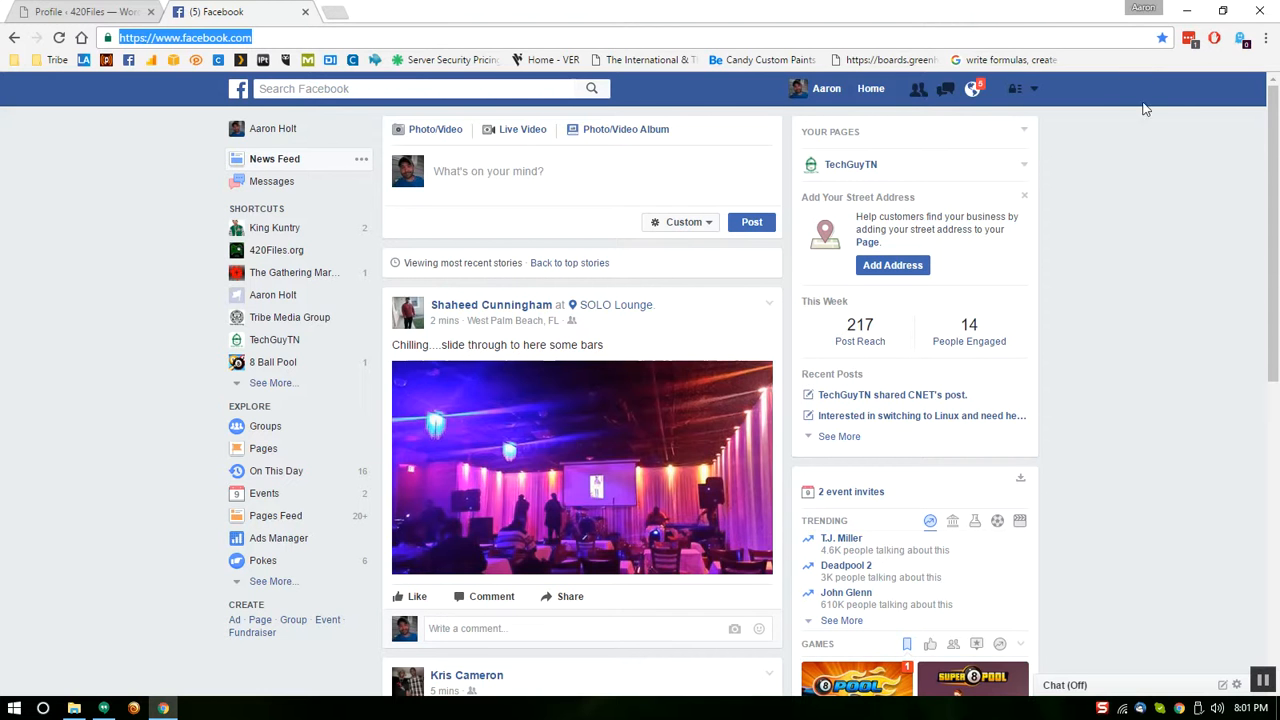
left_click(1189, 40)
Open the LastPass vault, skip its tour, and view Sharing Center's Shared with Others page
left_click(1000, 137)
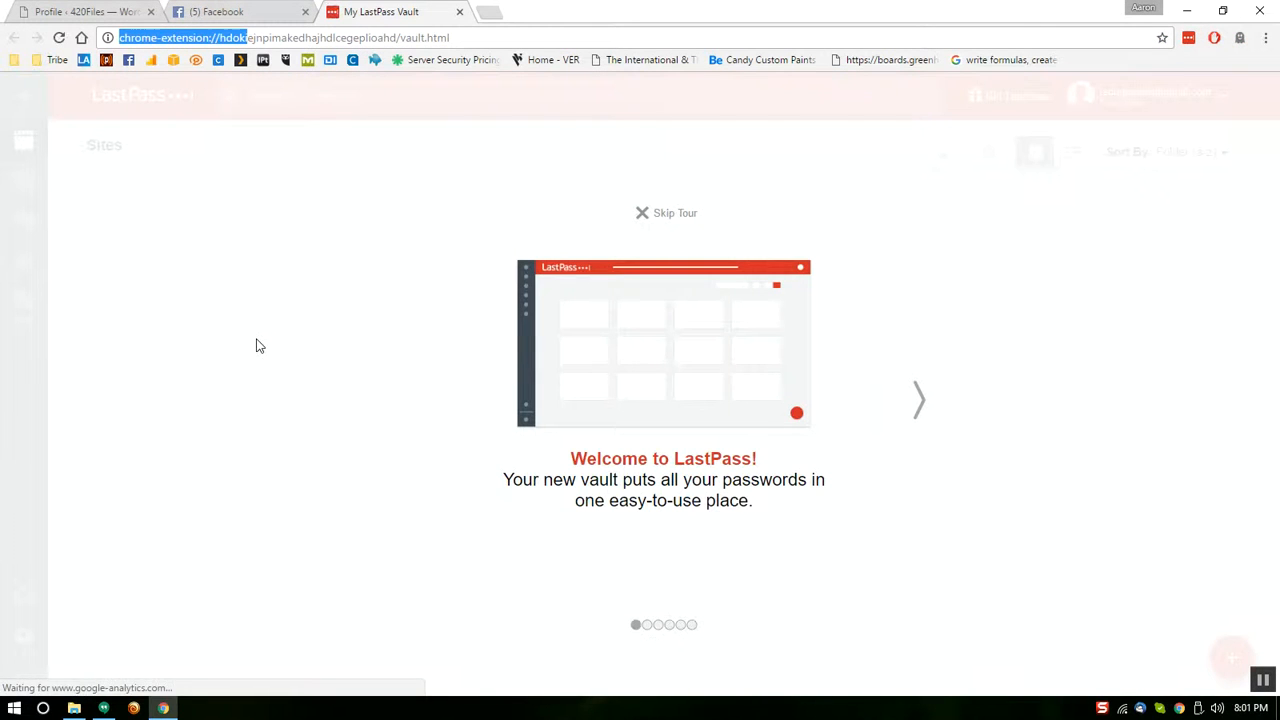
left_click(673, 213)
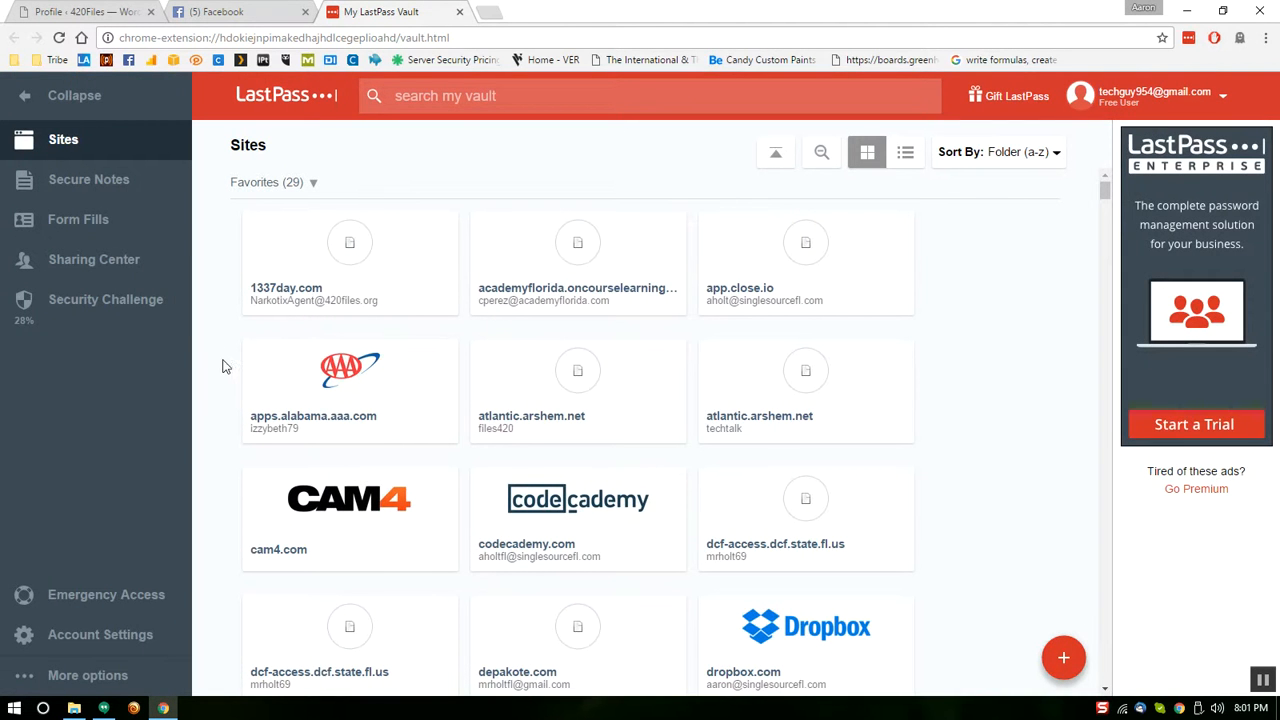
left_click(100, 262)
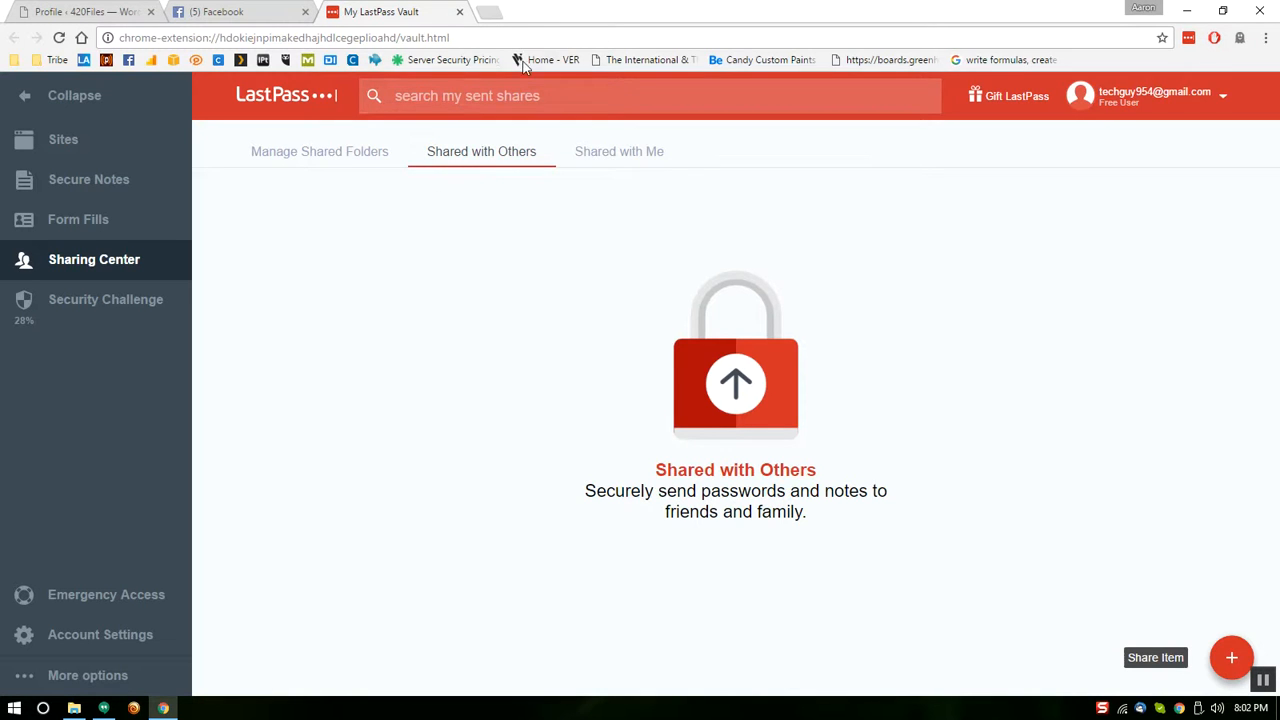
left_click(538, 36)
Run a Google search for 'lastpass', then return to the WordPress profile tab
type("las")
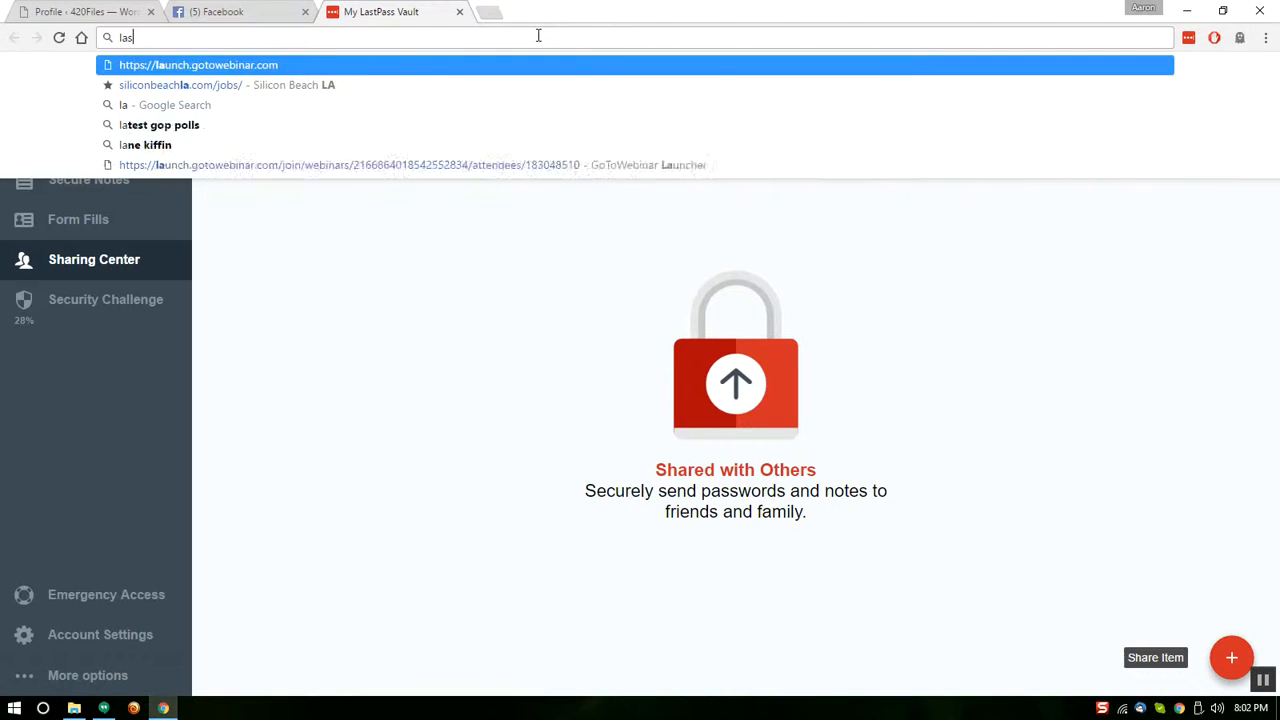
type("tpass")
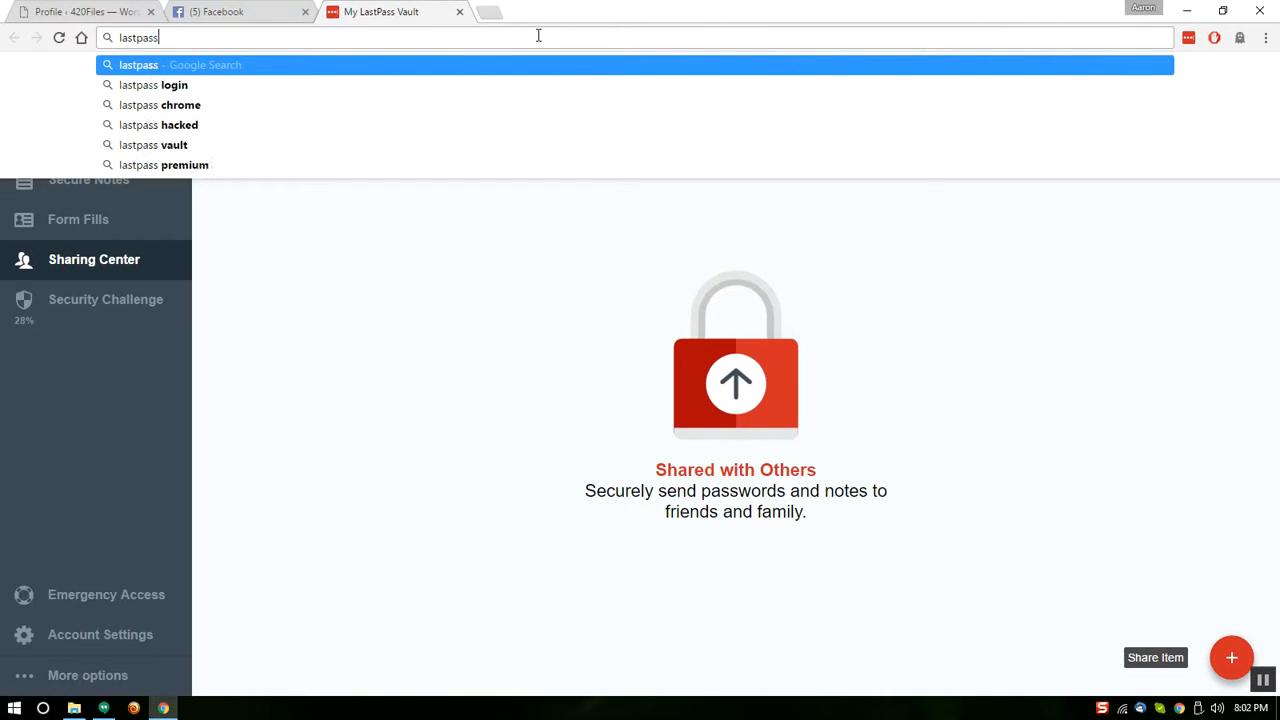
key("Return")
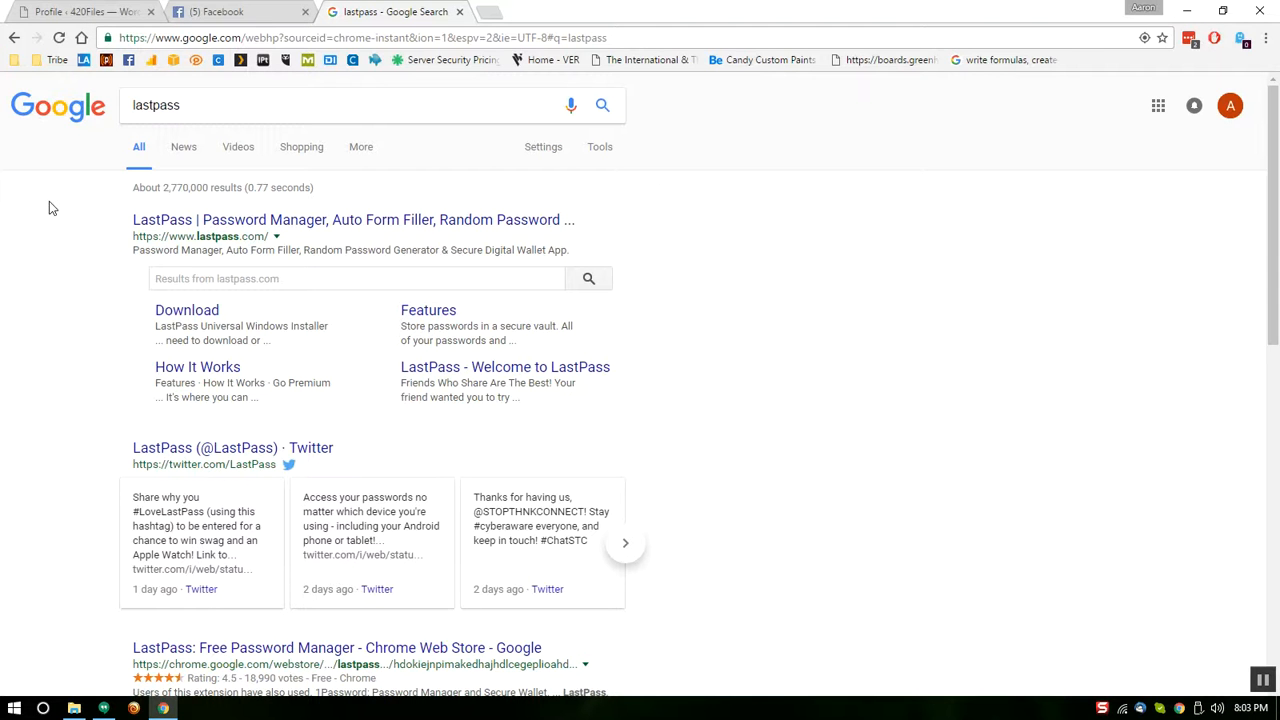
left_click(62, 14)
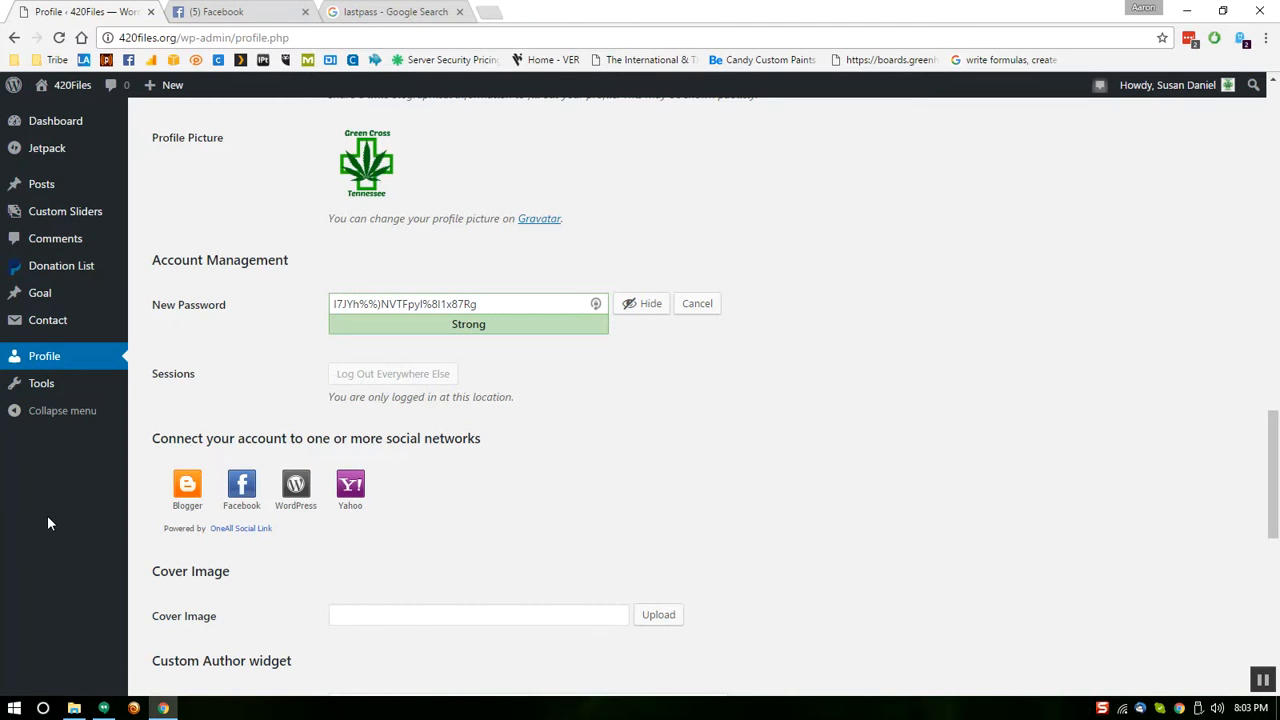
Hide the generated password and leave the profile unsaved for the All Posts list
left_click(640, 303)
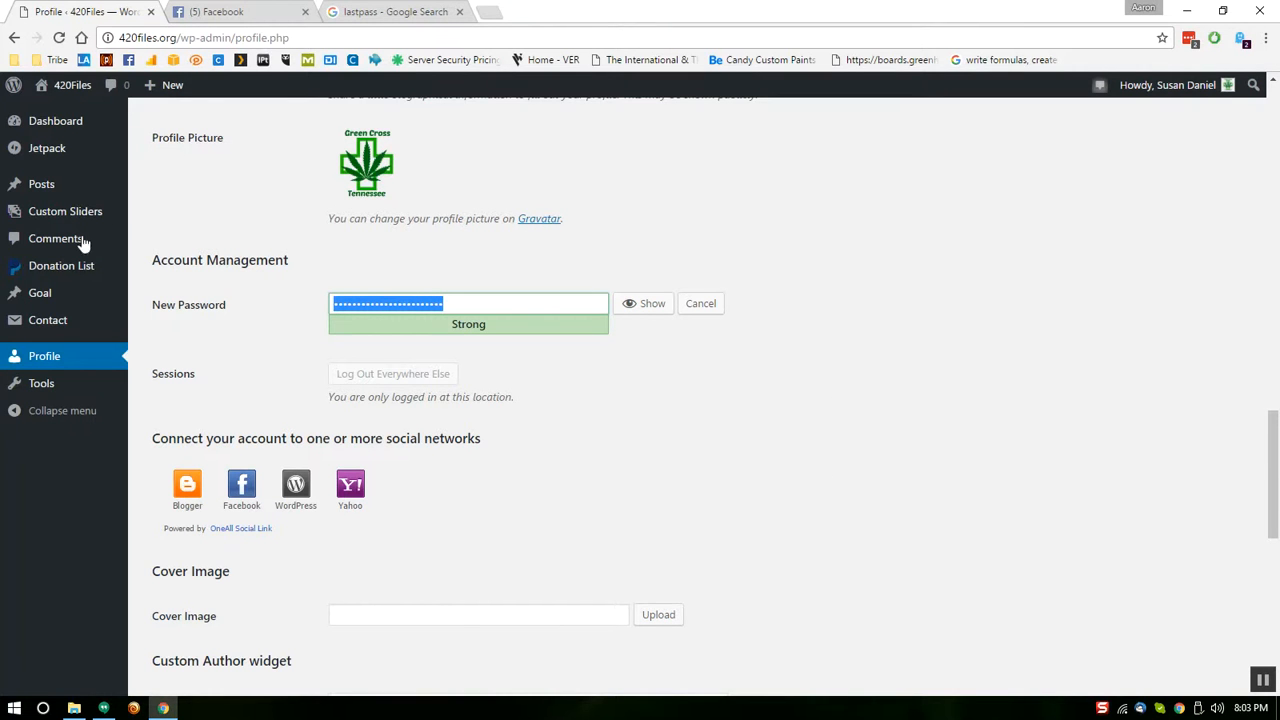
left_click(48, 197)
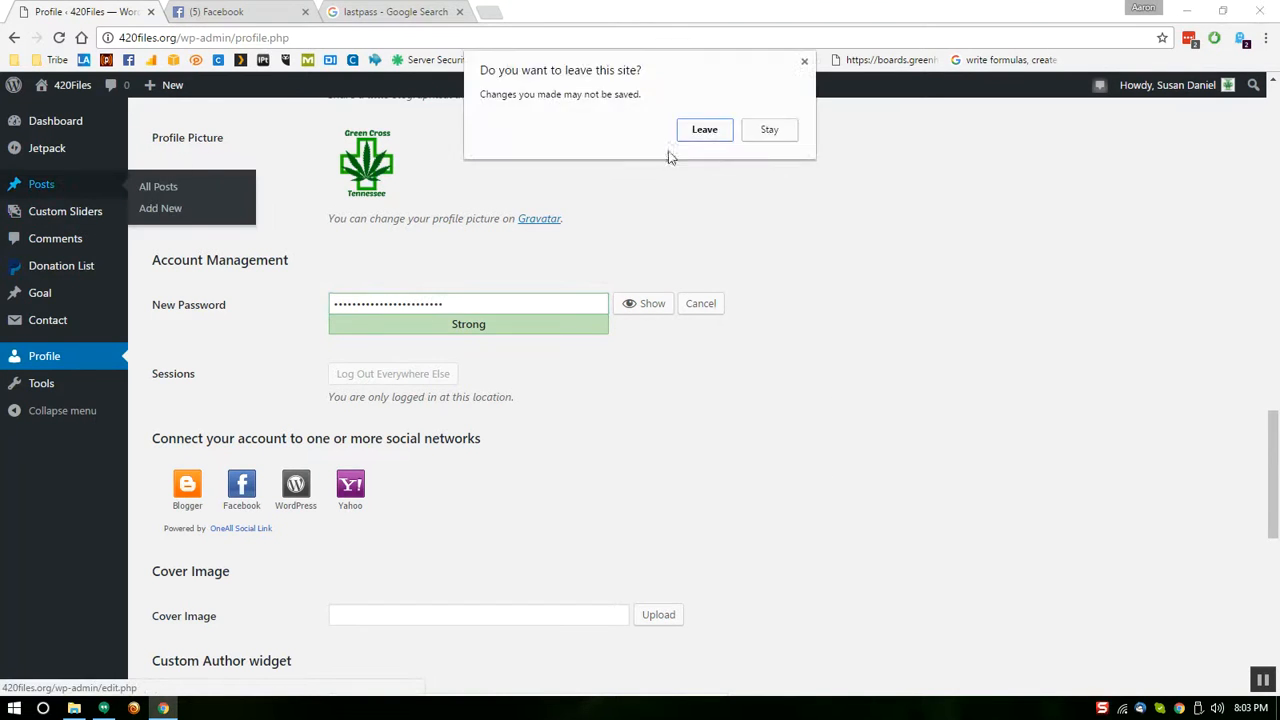
left_click(706, 130)
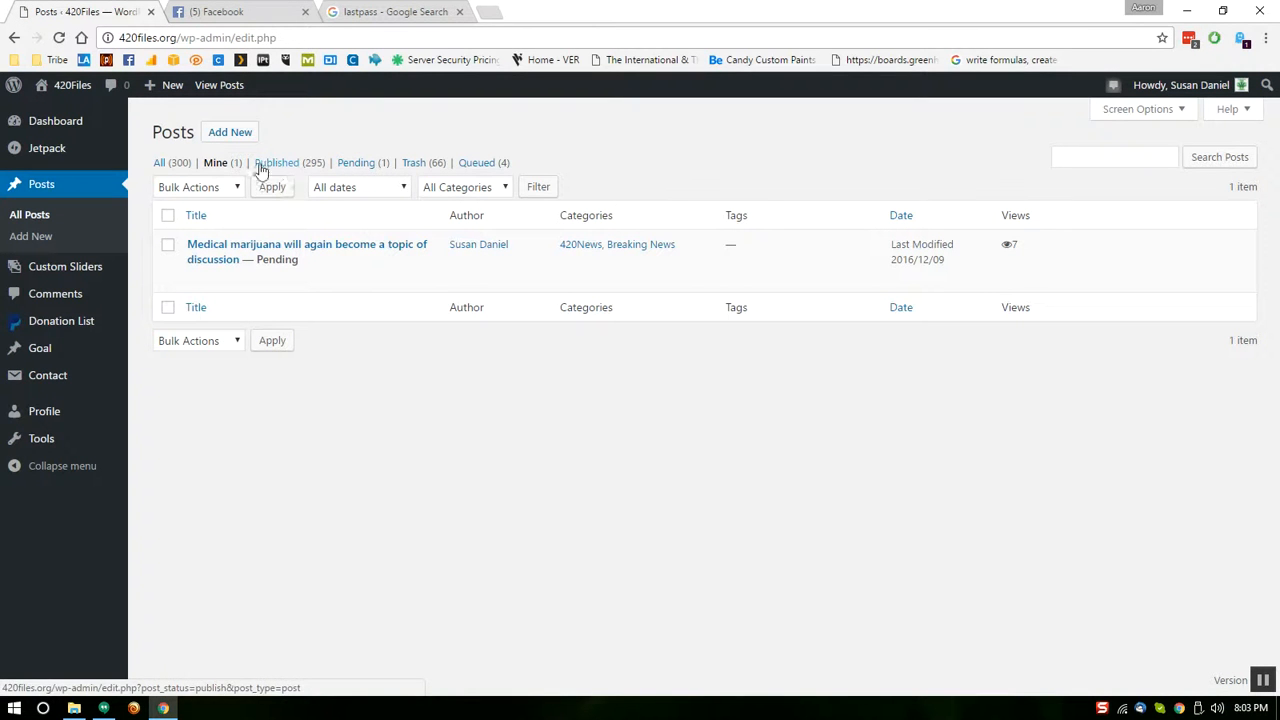
Trash the medical marijuana post from Pending (1), then close Chrome to the desktop
left_click(363, 165)
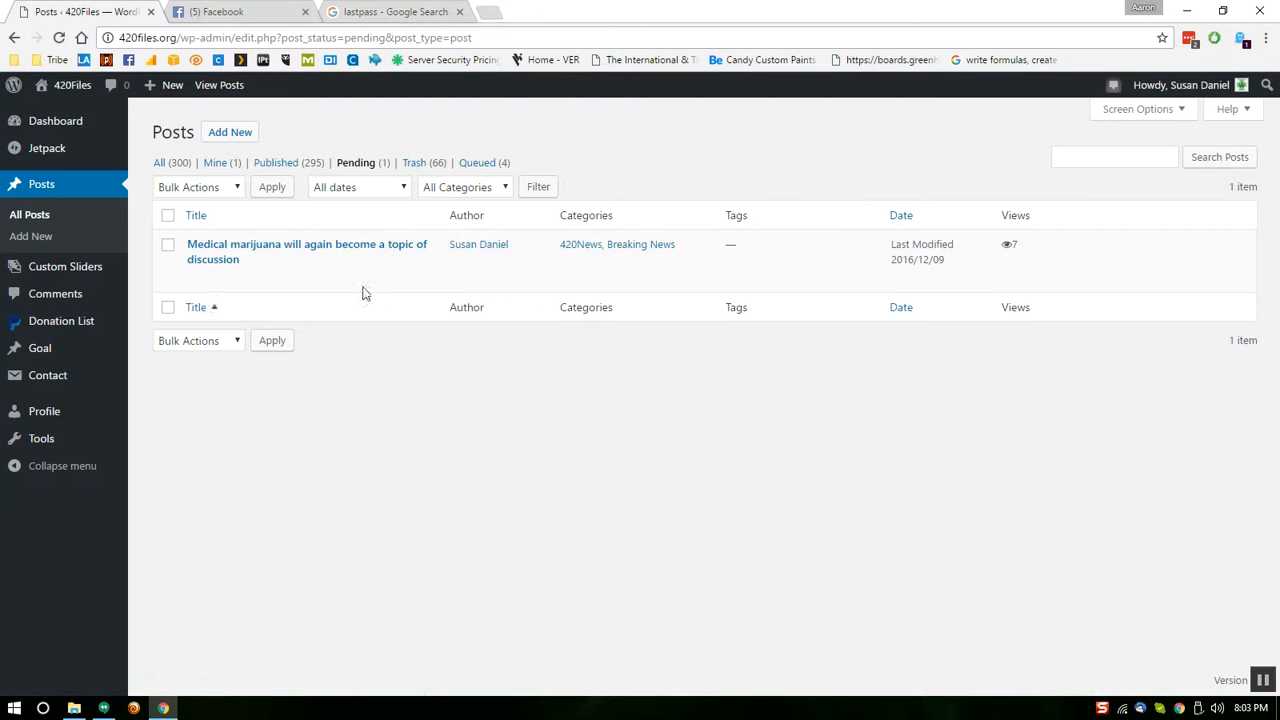
left_click(167, 245)
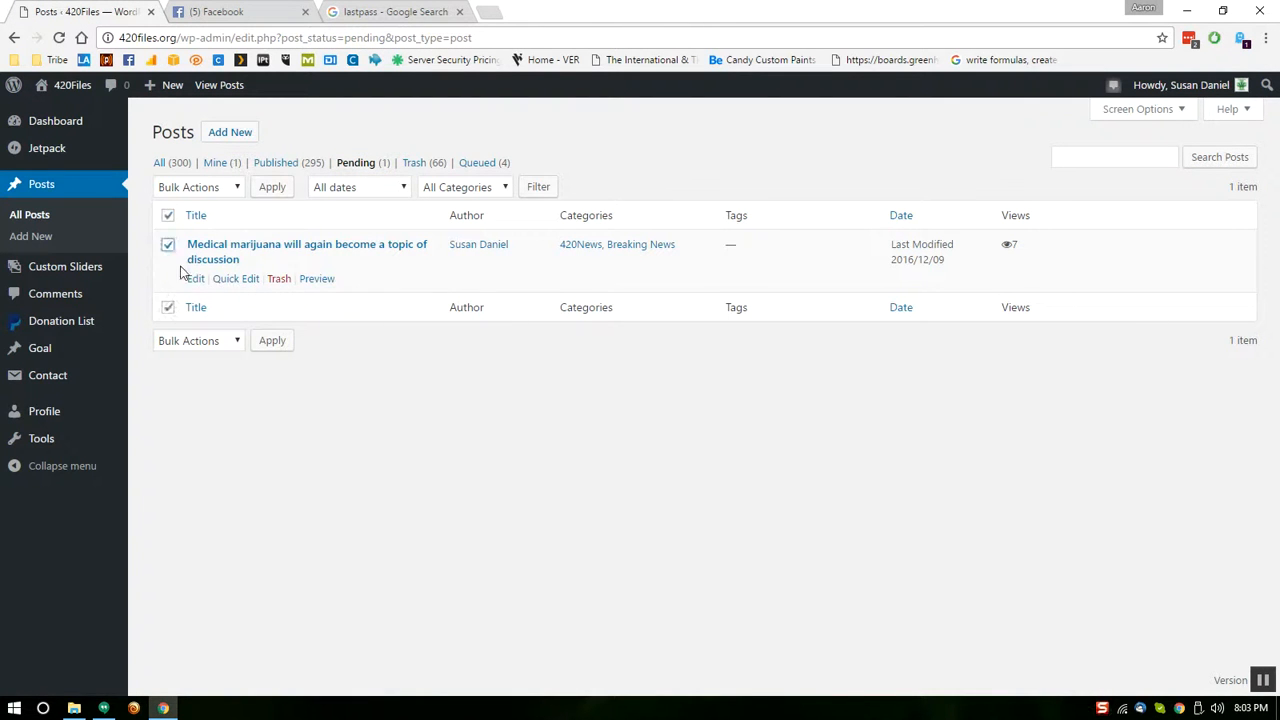
left_click(281, 282)
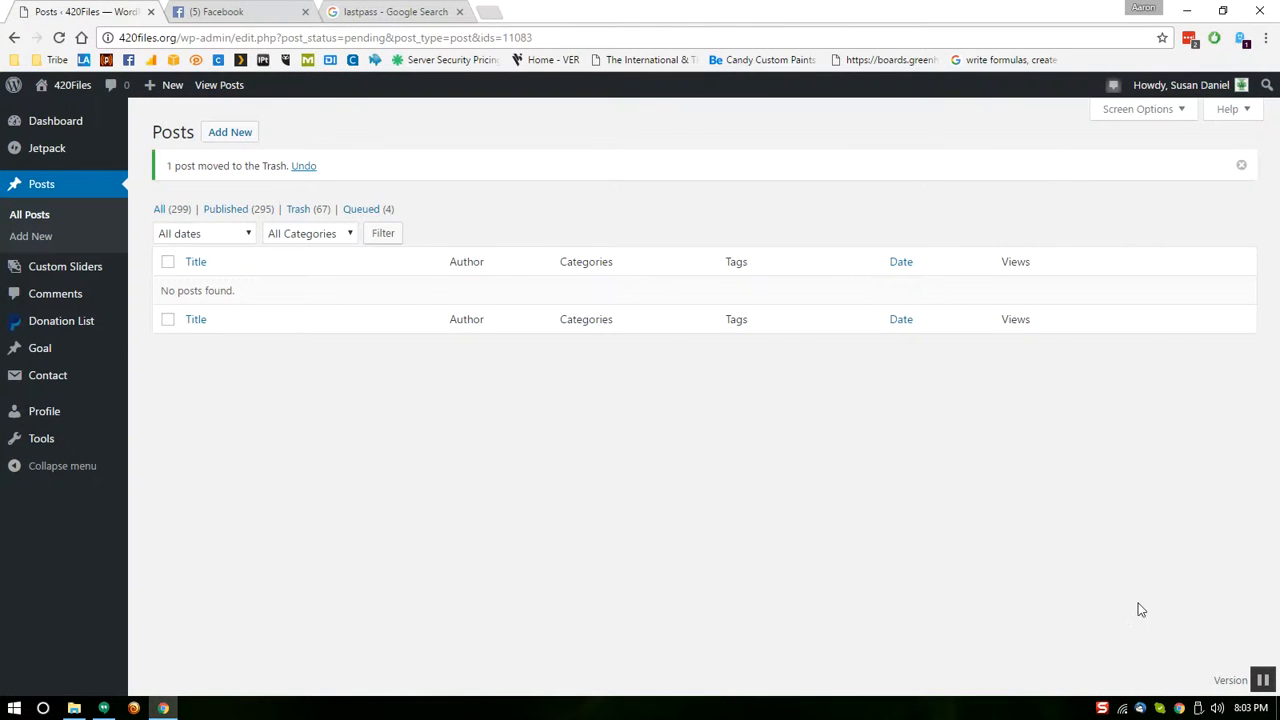
left_click(1268, 12)
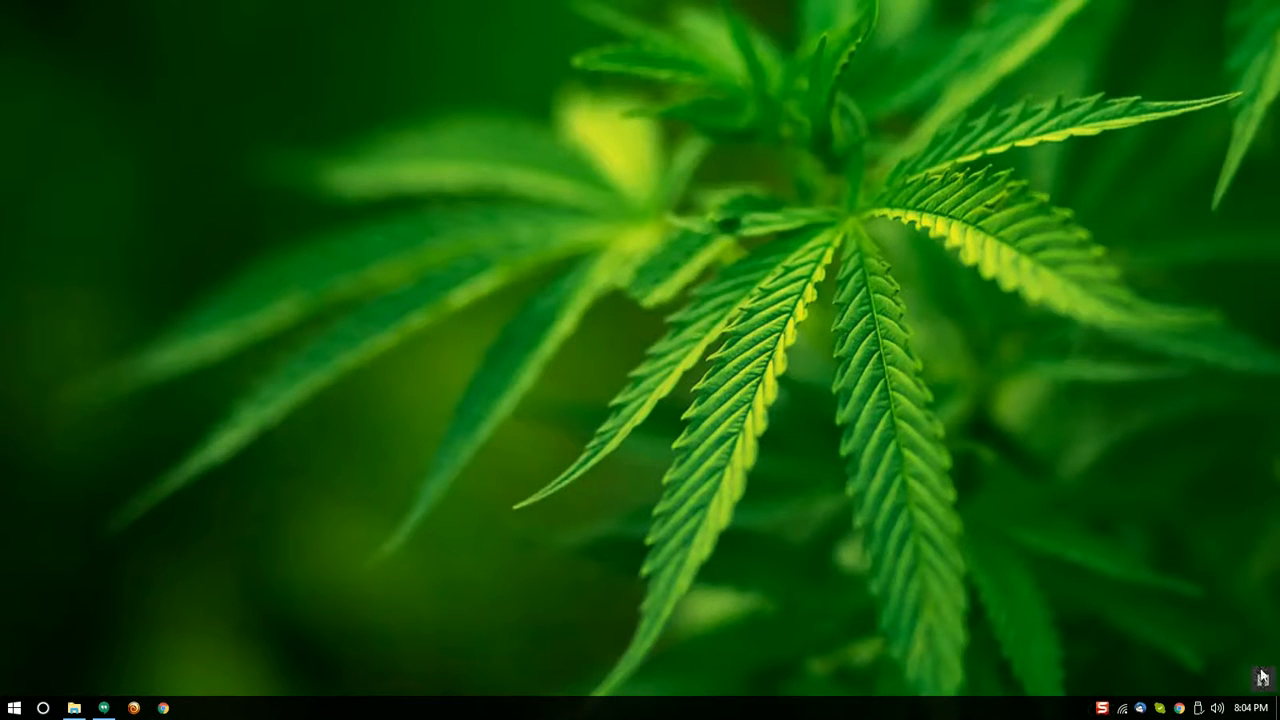